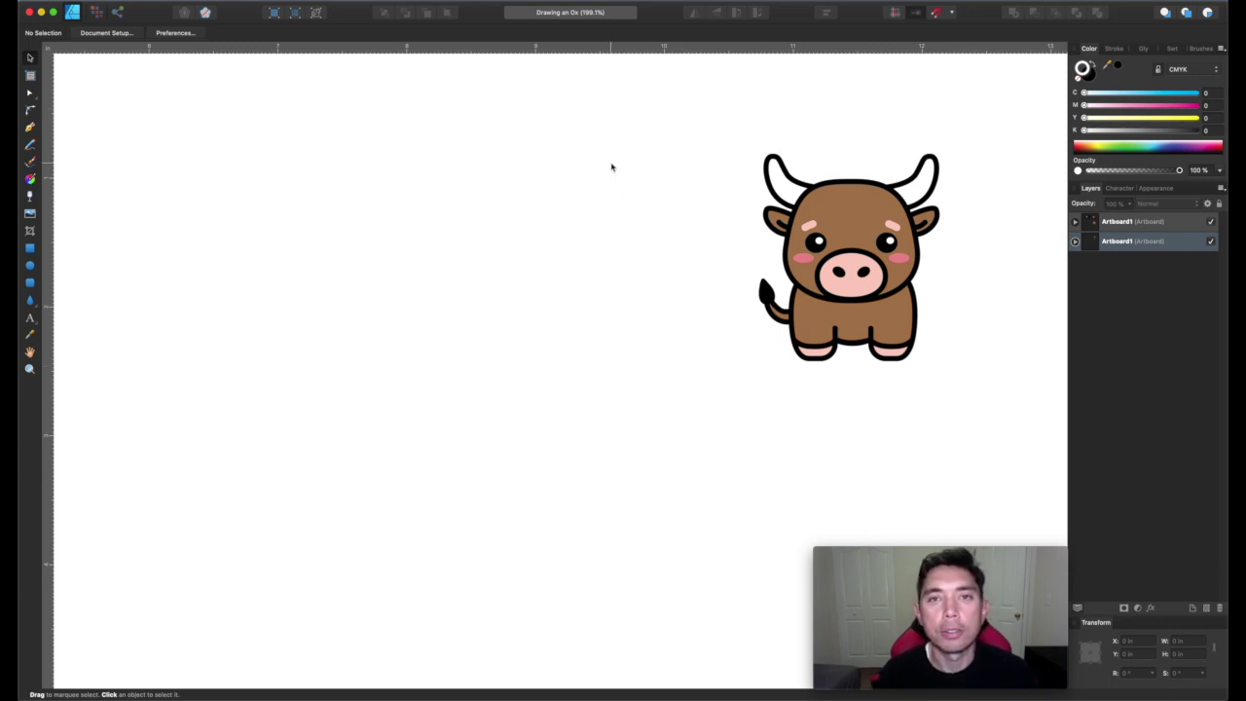
Step: Draw a square rounded rectangle beside the ox with white fill and a 3 pt black outline
scroll(650, 199, "up", 2)
scroll(650, 200, "down", 2)
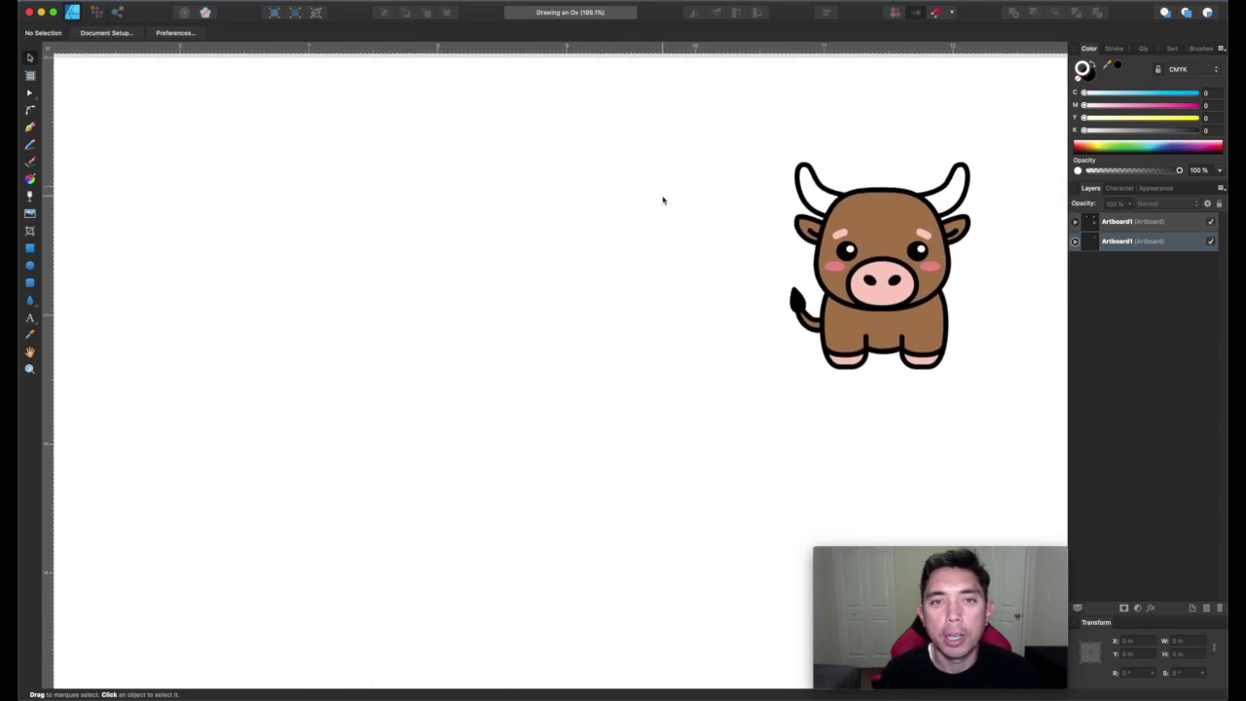
scroll(658, 198, "right", 2)
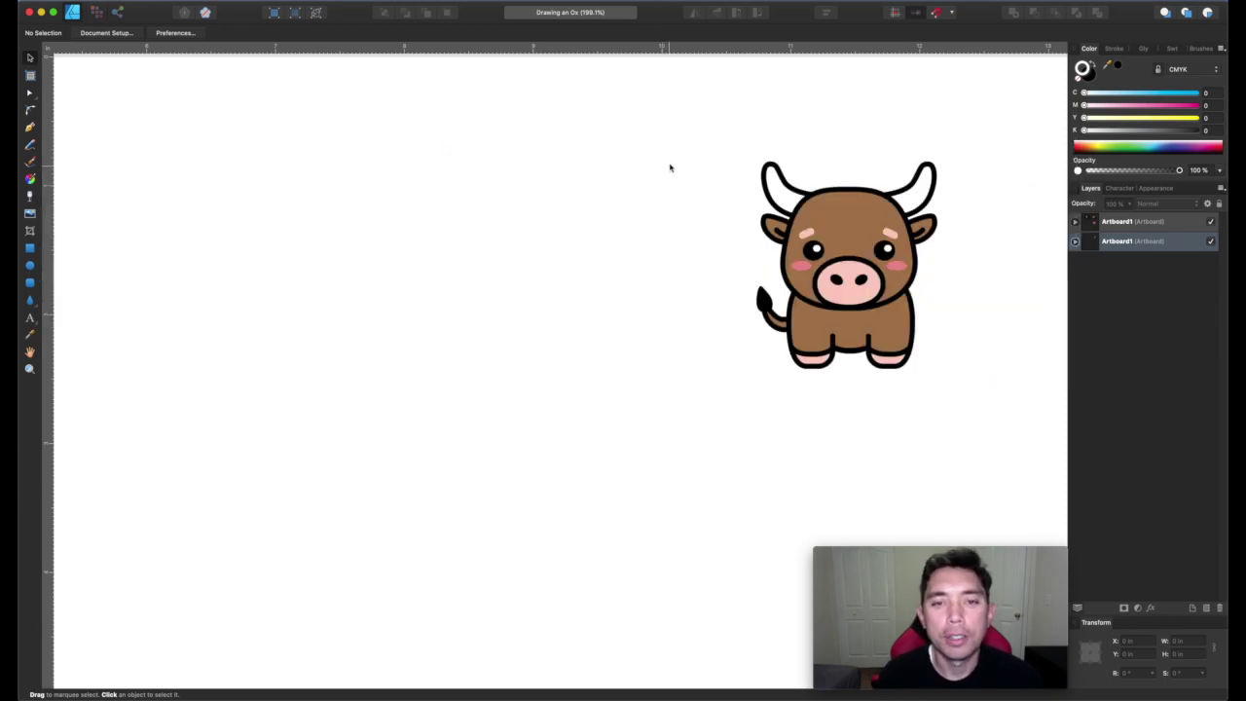
scroll(670, 161, "up", 2)
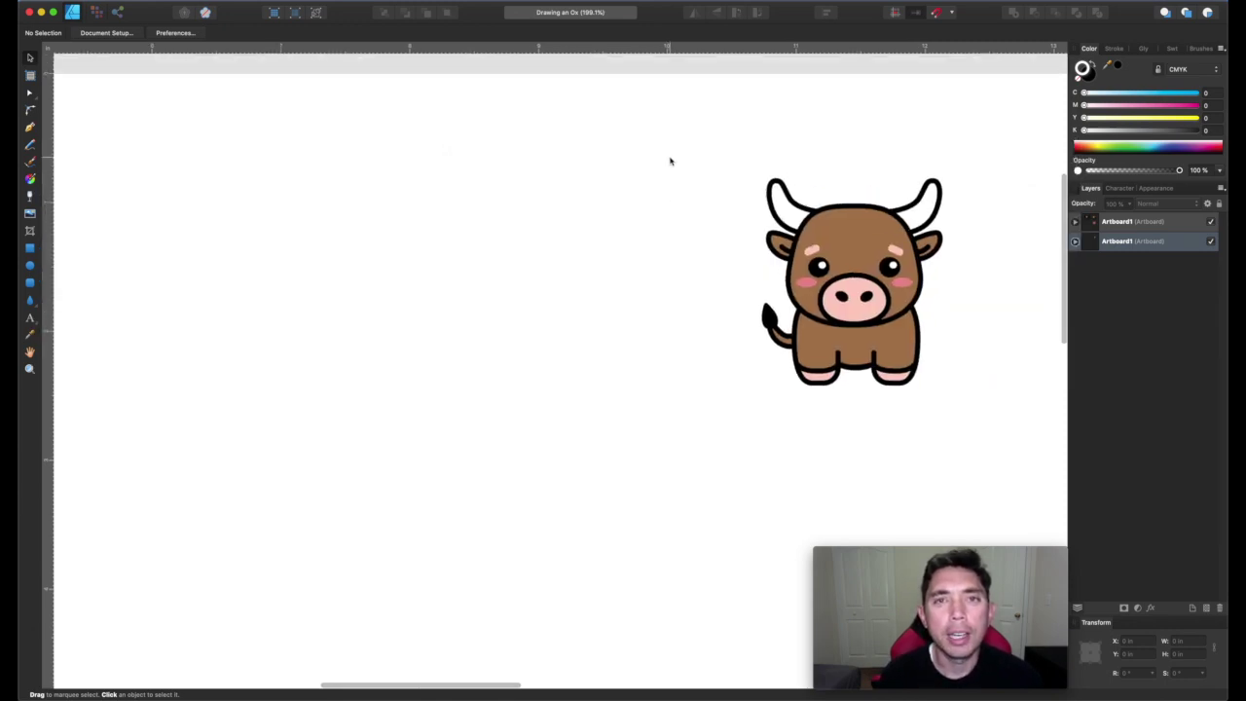
scroll(670, 161, "down", 2)
scroll(670, 161, "up", 1)
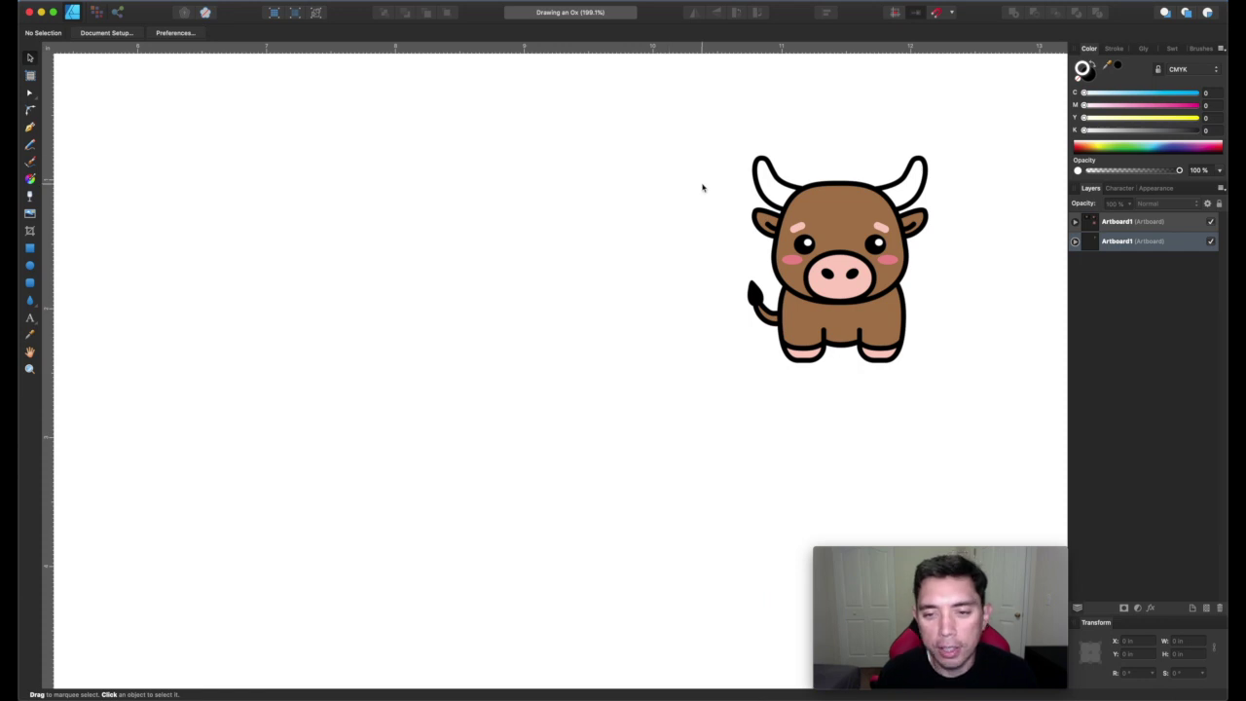
scroll(555, 210, "left", 2)
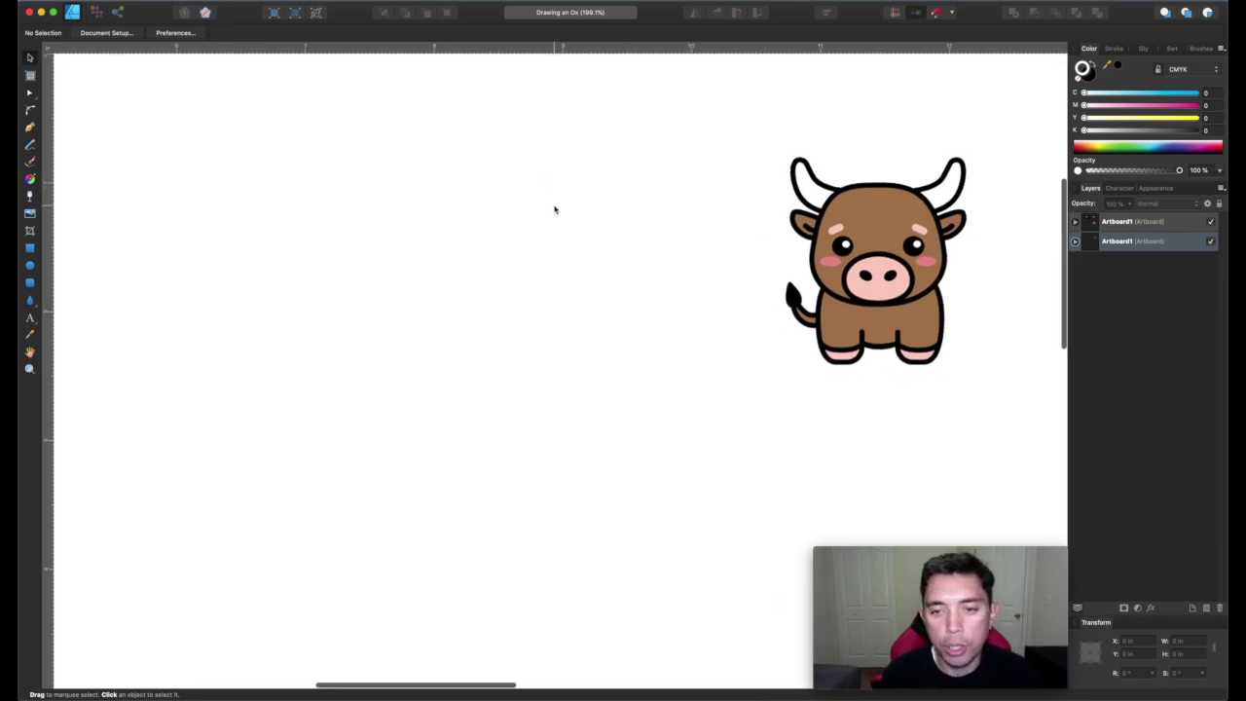
scroll(555, 209, "down", 2)
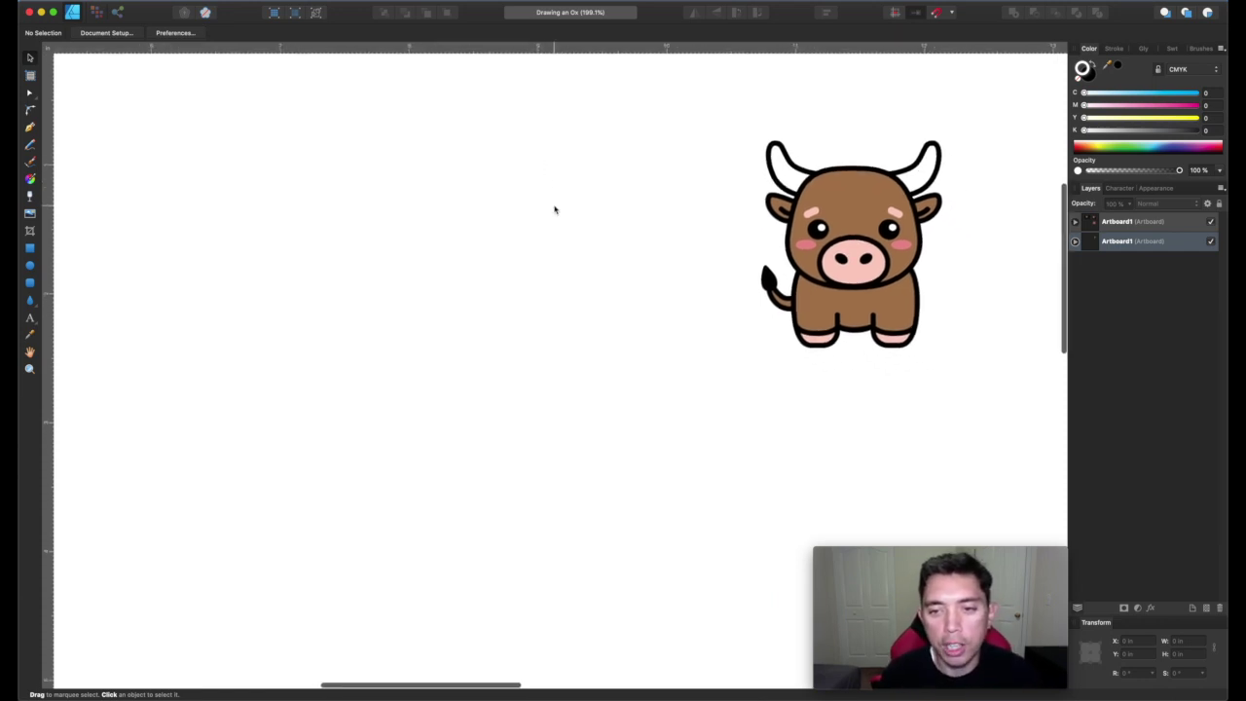
left_click(28, 285)
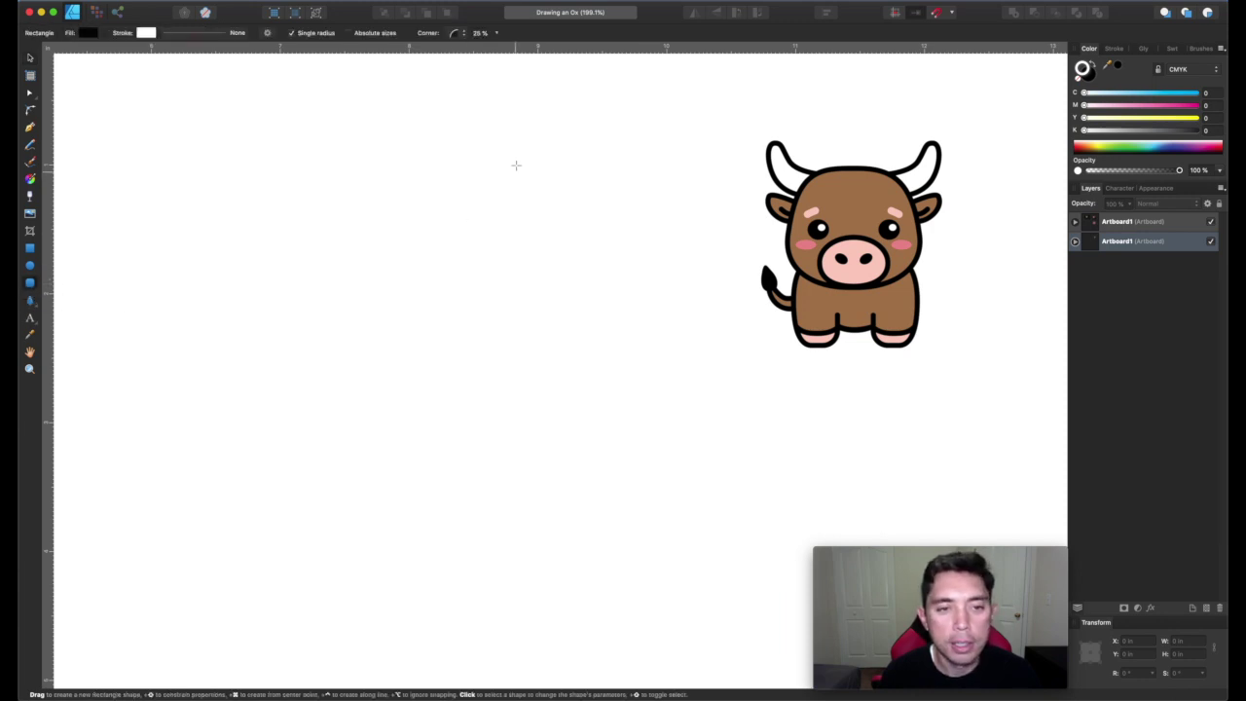
left_click_drag(513, 151, 633, 273)
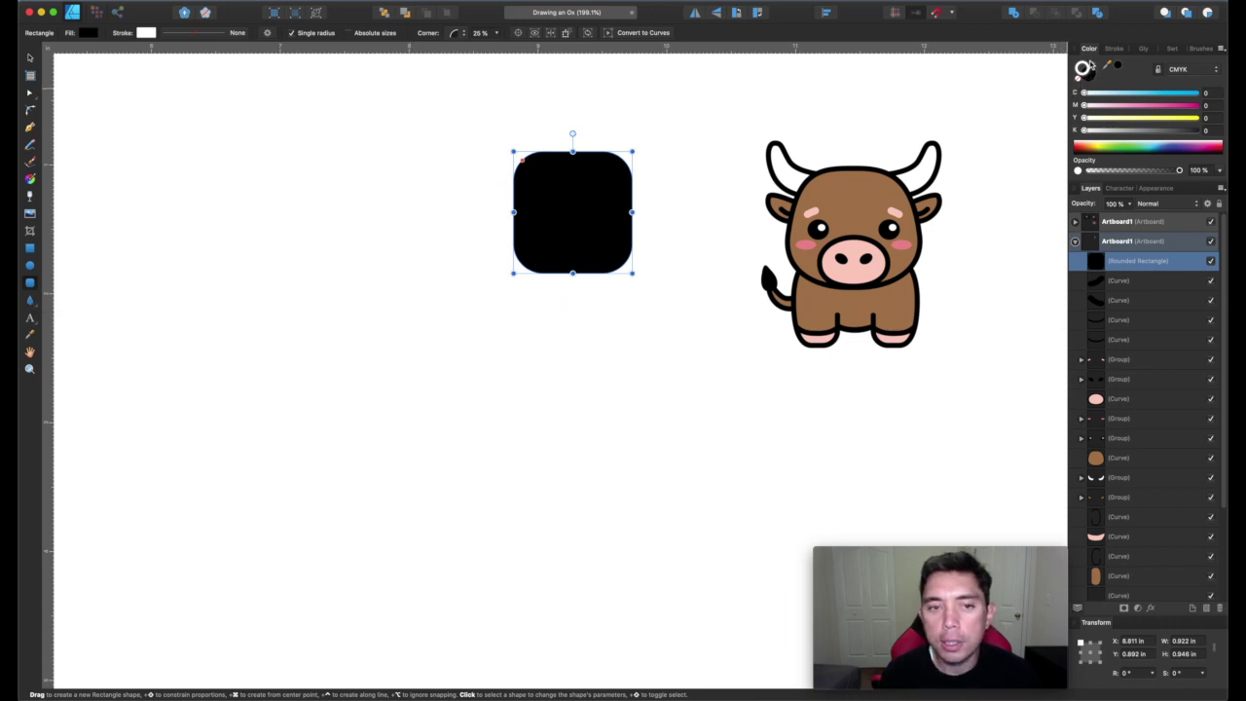
left_click(1093, 64)
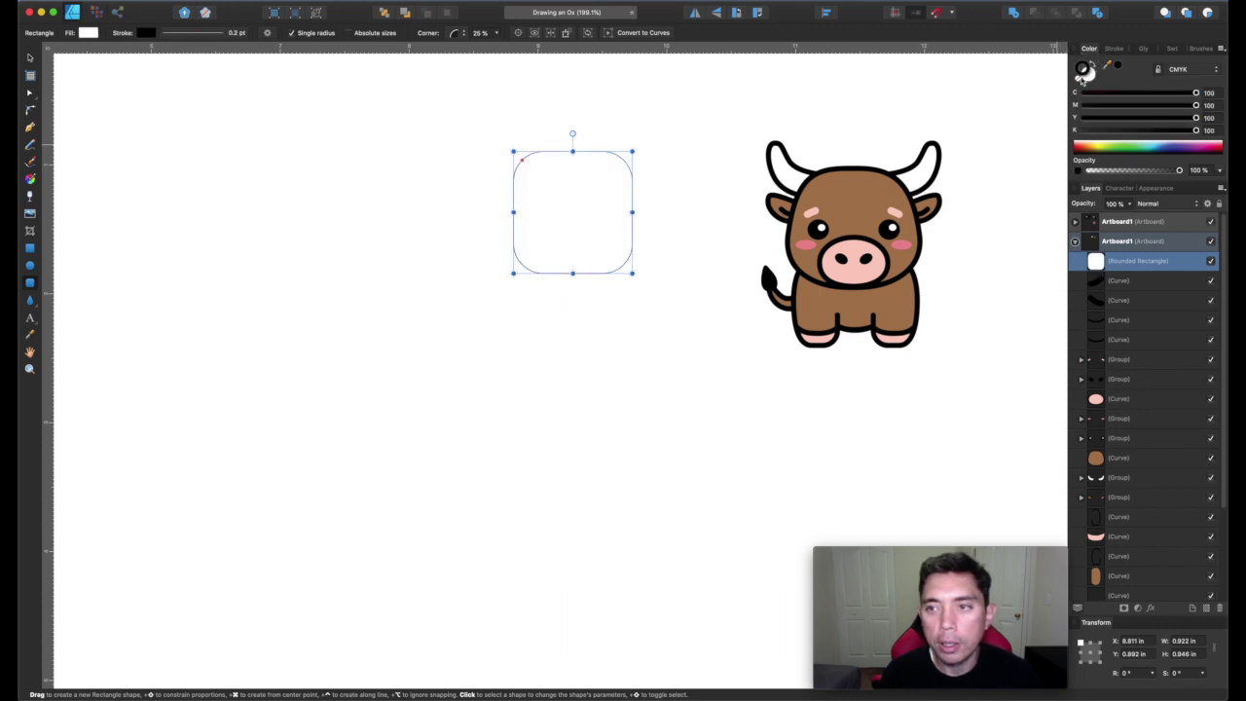
left_click(1117, 47)
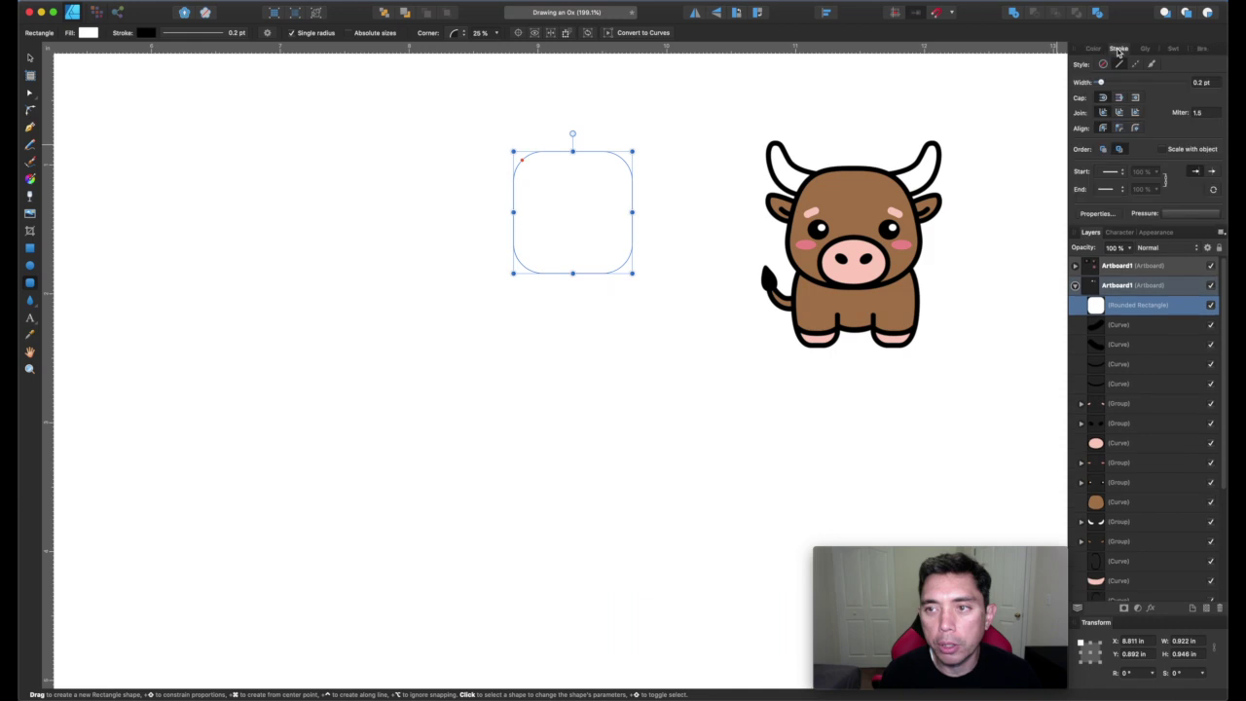
mouse_move(1103, 83)
left_mouse_down()
mouse_move(1131, 83)
mouse_move(1121, 83)
left_mouse_up()
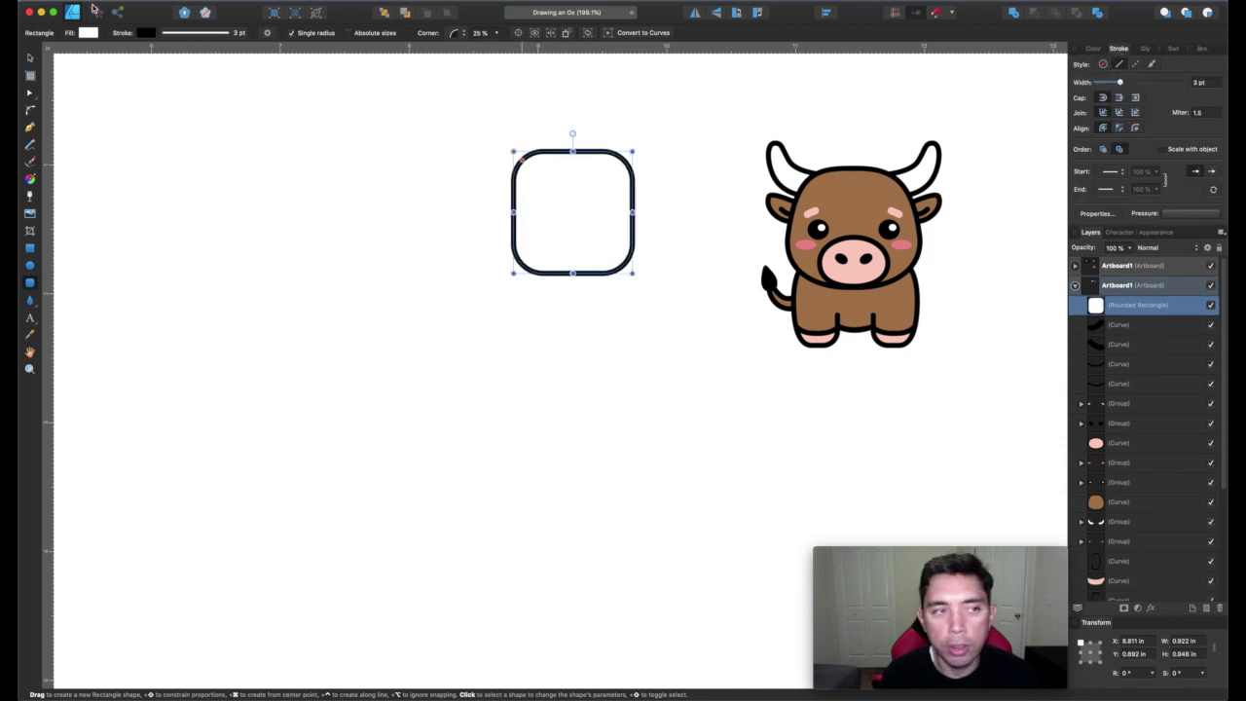
Step: Move the rectangle just left of the ox and make it slightly shorter
key("v")
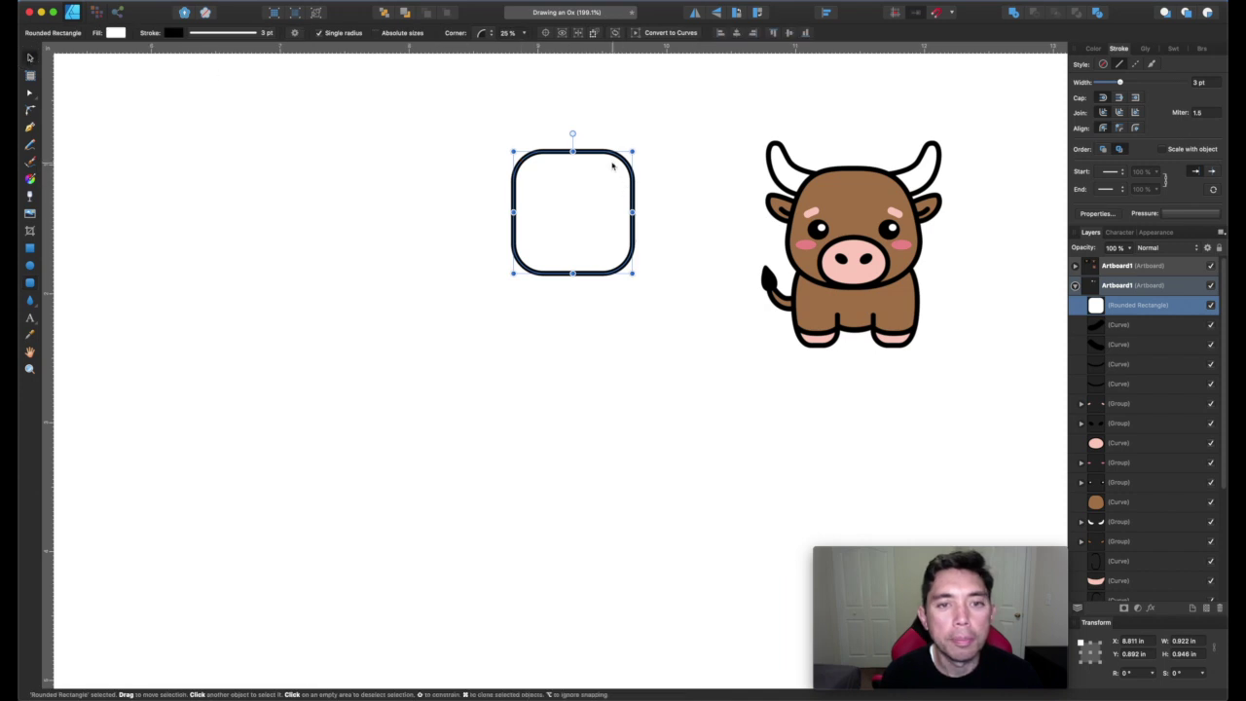
left_click_drag(604, 158, 702, 162)
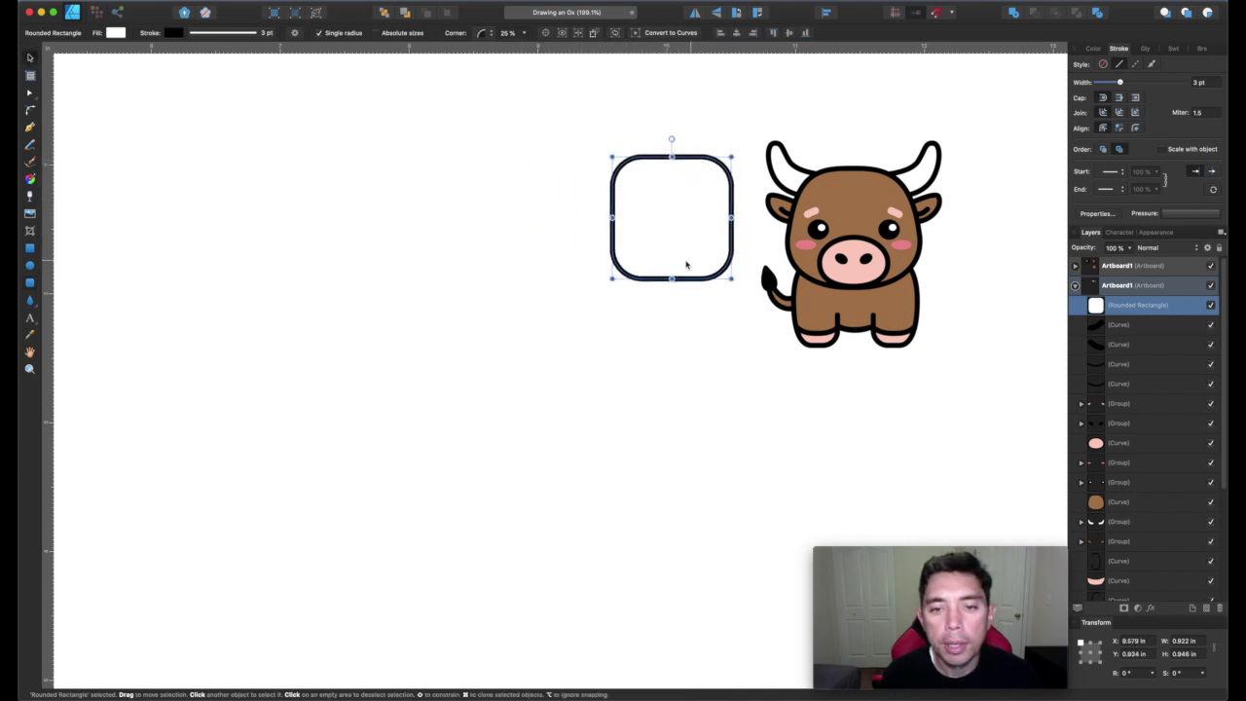
left_click_drag(672, 278, 672, 275)
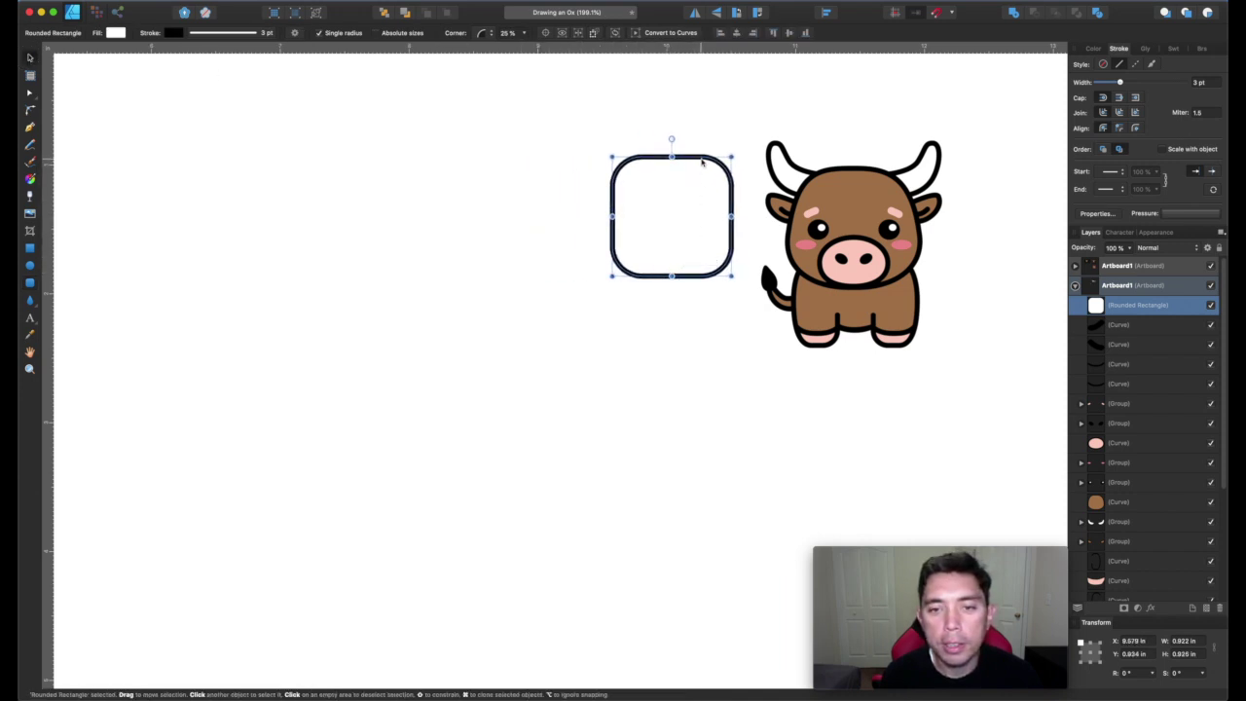
left_click_drag(701, 159, 646, 160)
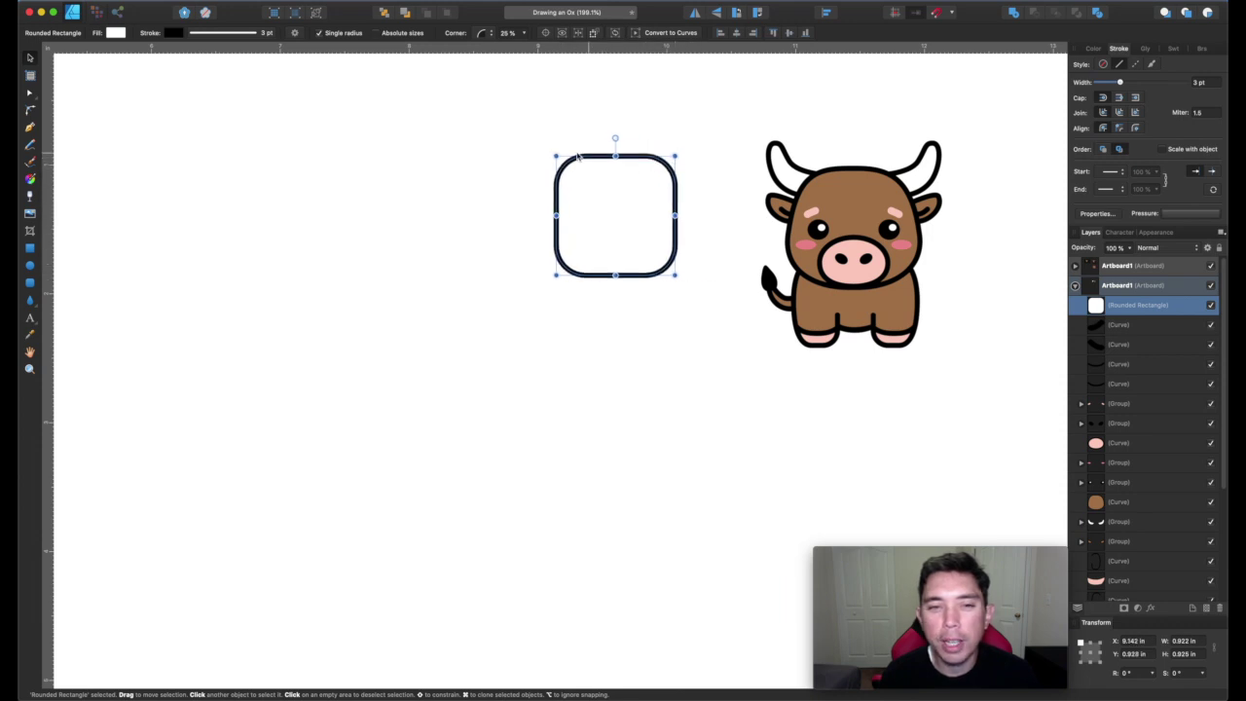
Step: Raise the rectangle's corner radius to 42% for strongly rounded corners
left_click(490, 34)
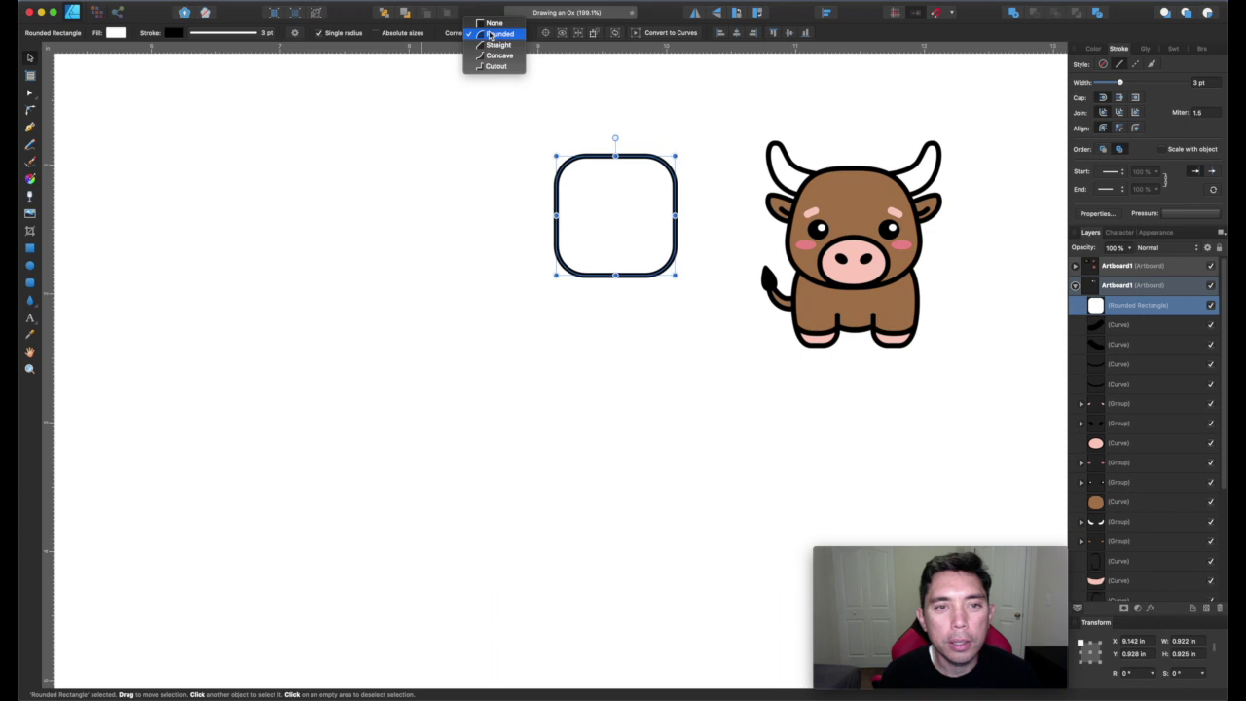
left_click(492, 34)
left_click(524, 33)
mouse_move(522, 46)
left_mouse_down()
mouse_move(590, 69)
mouse_move(539, 59)
left_mouse_up()
left_click(473, 178)
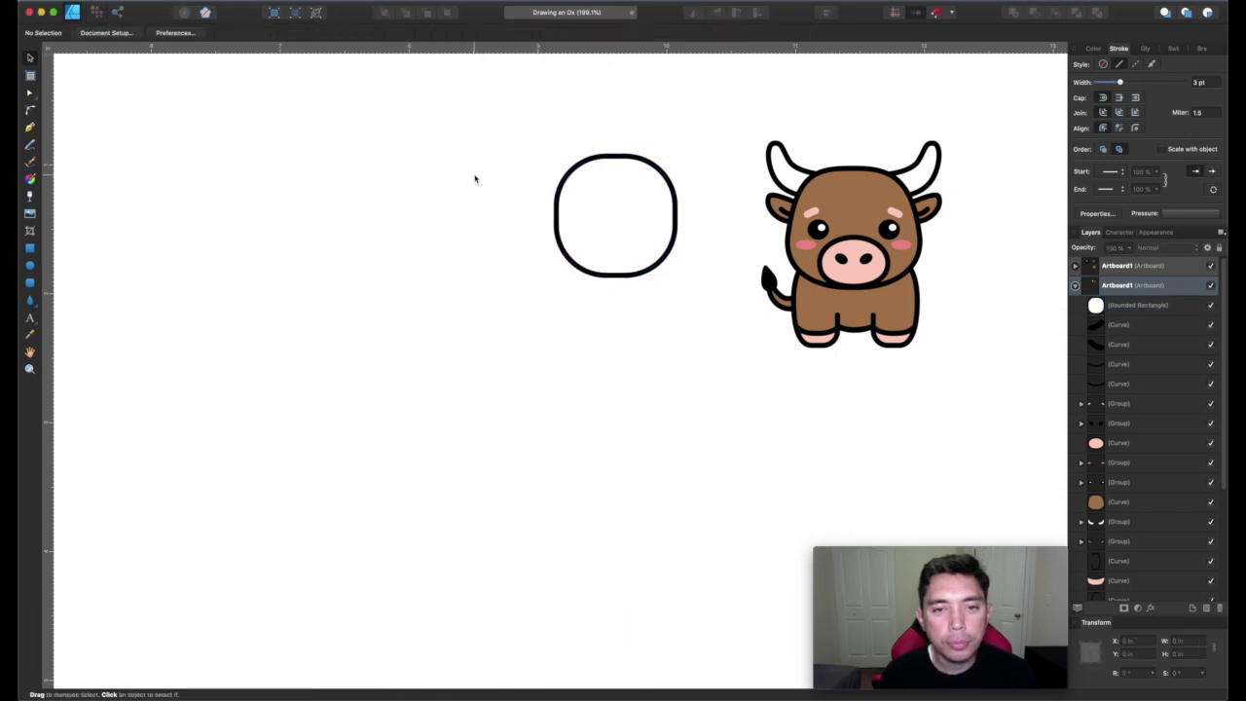
left_click_drag(526, 135, 717, 328)
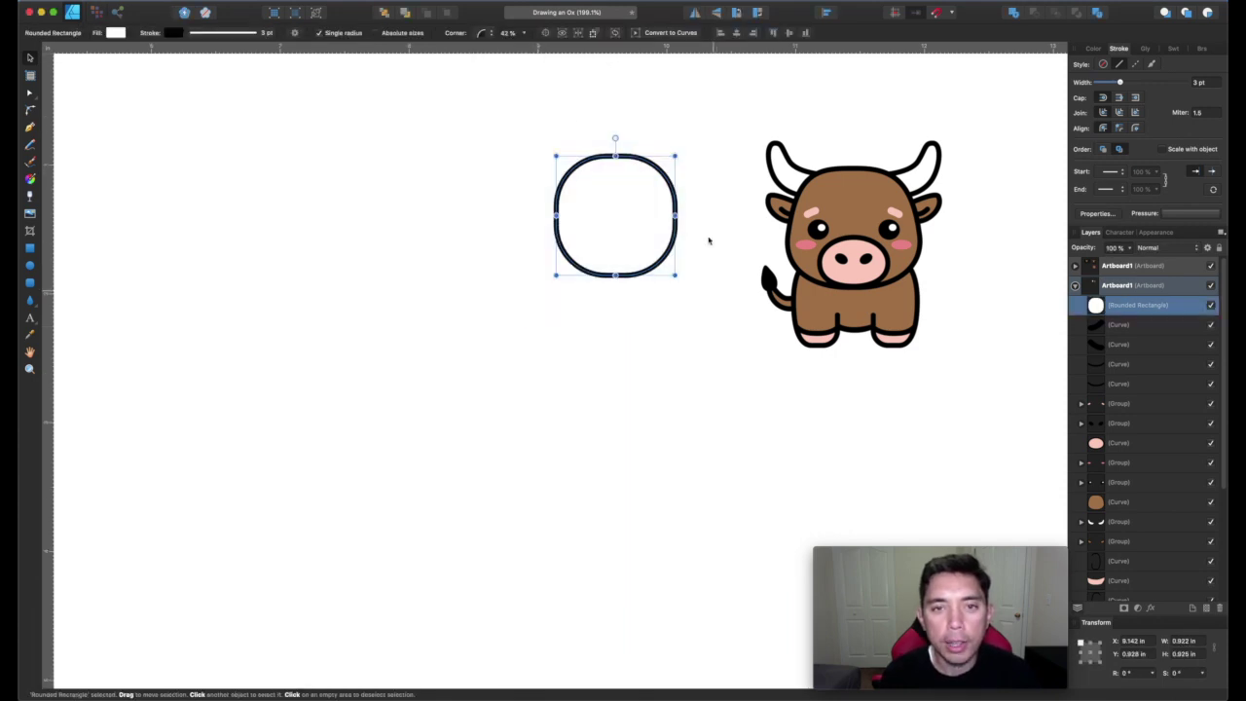
Step: Convert the rectangle to a curve, delete its two top corner nodes, and smooth the side nodes
left_click(675, 34)
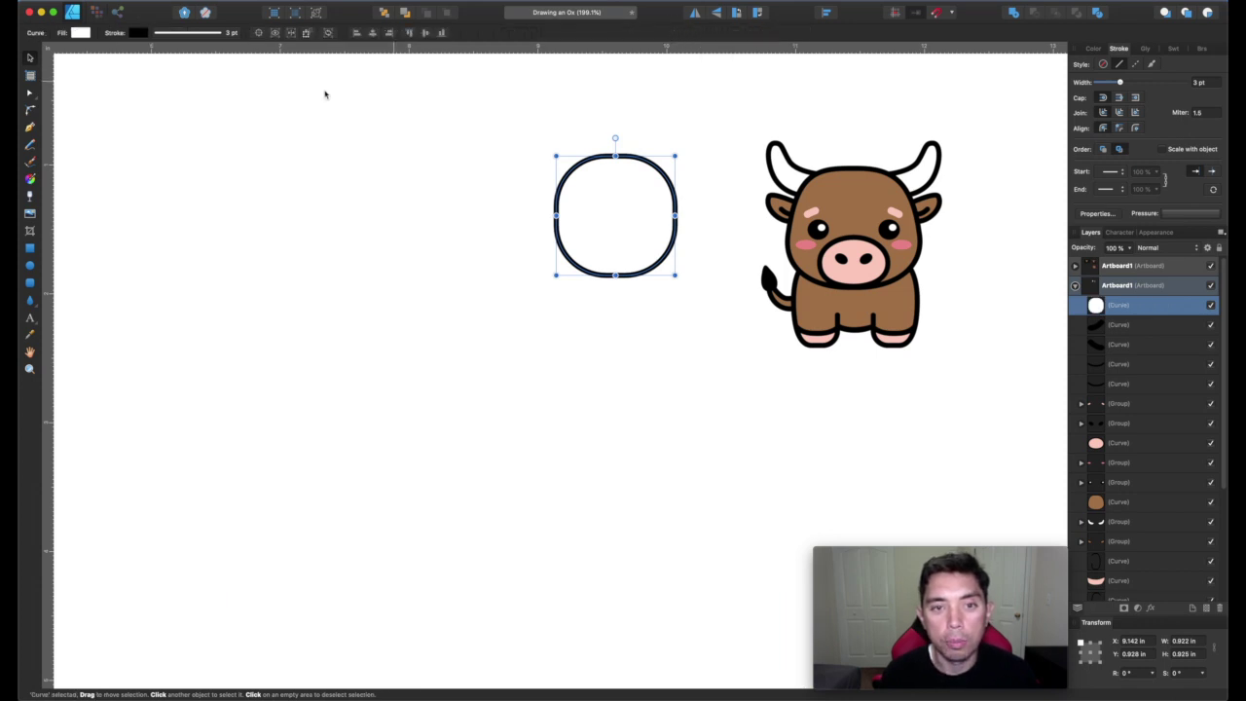
left_click(29, 93)
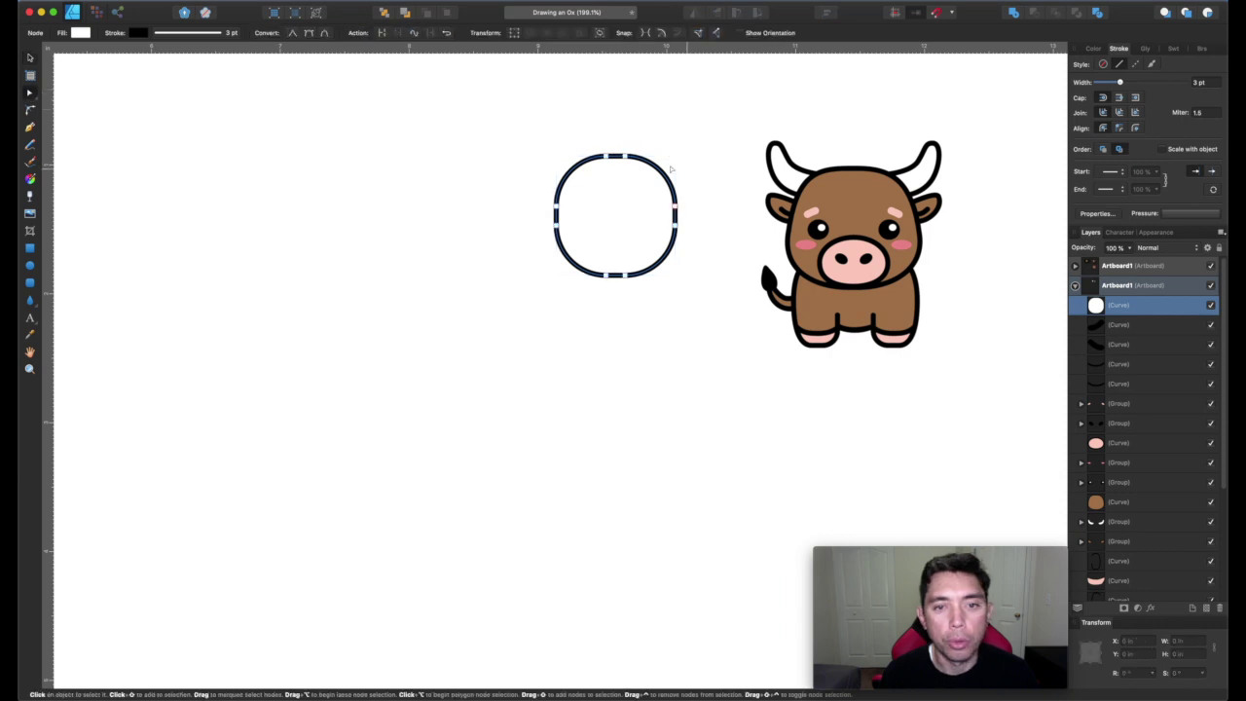
left_click(676, 226)
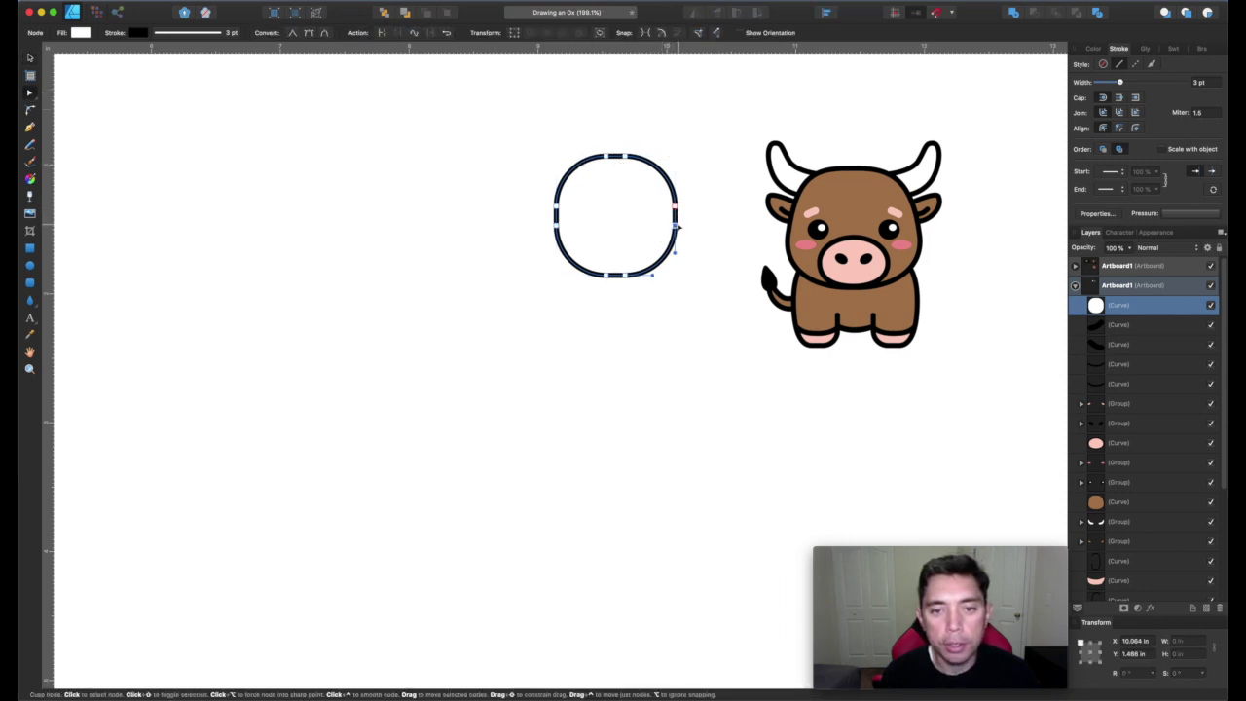
key("Delete")
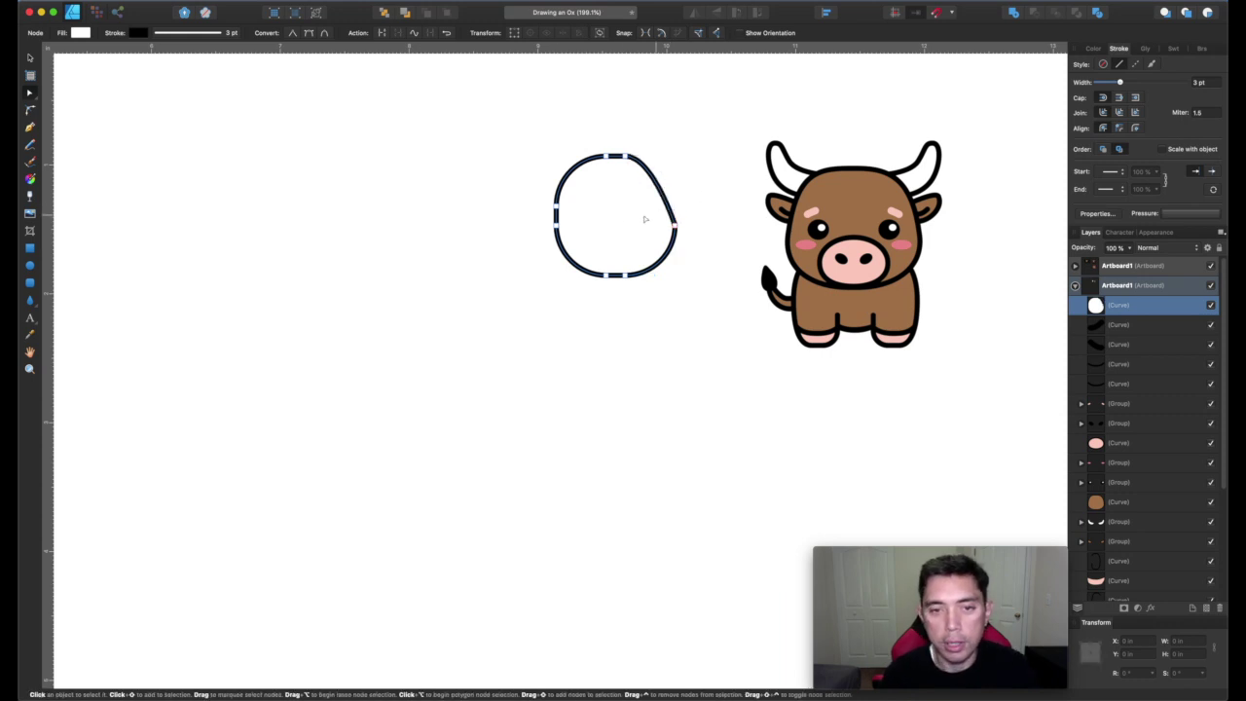
left_click(548, 201)
key("Delete")
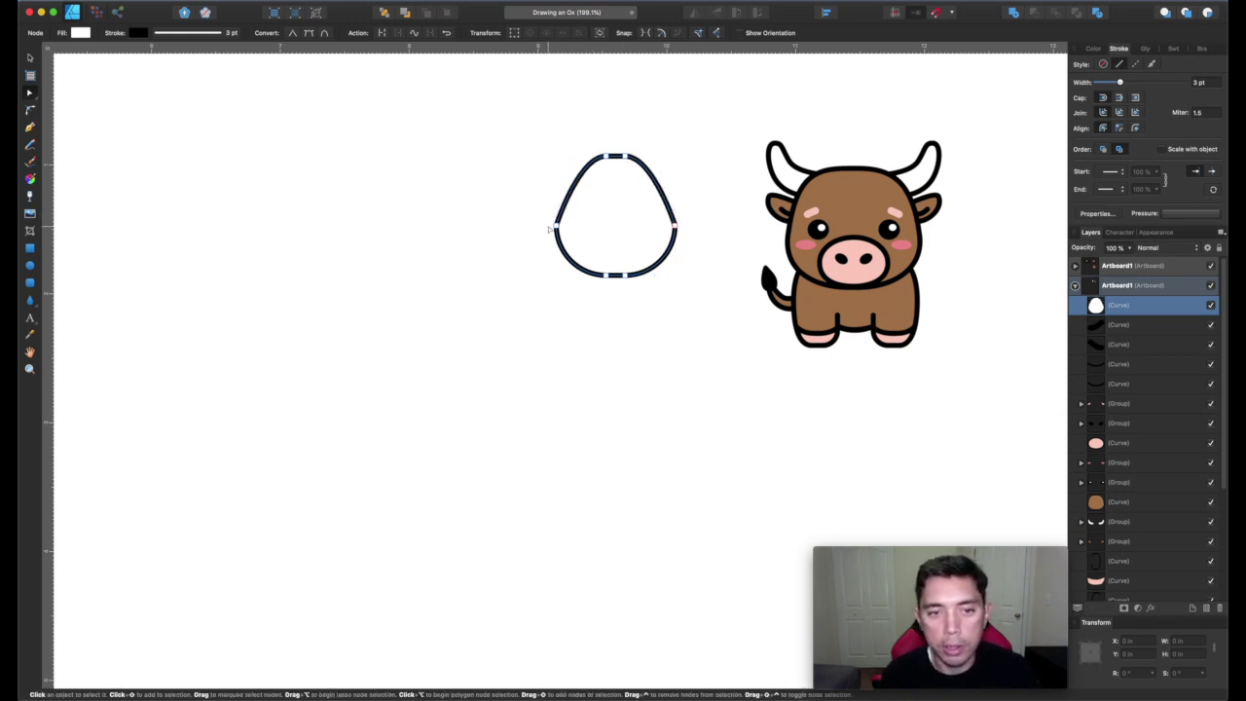
left_click(556, 222)
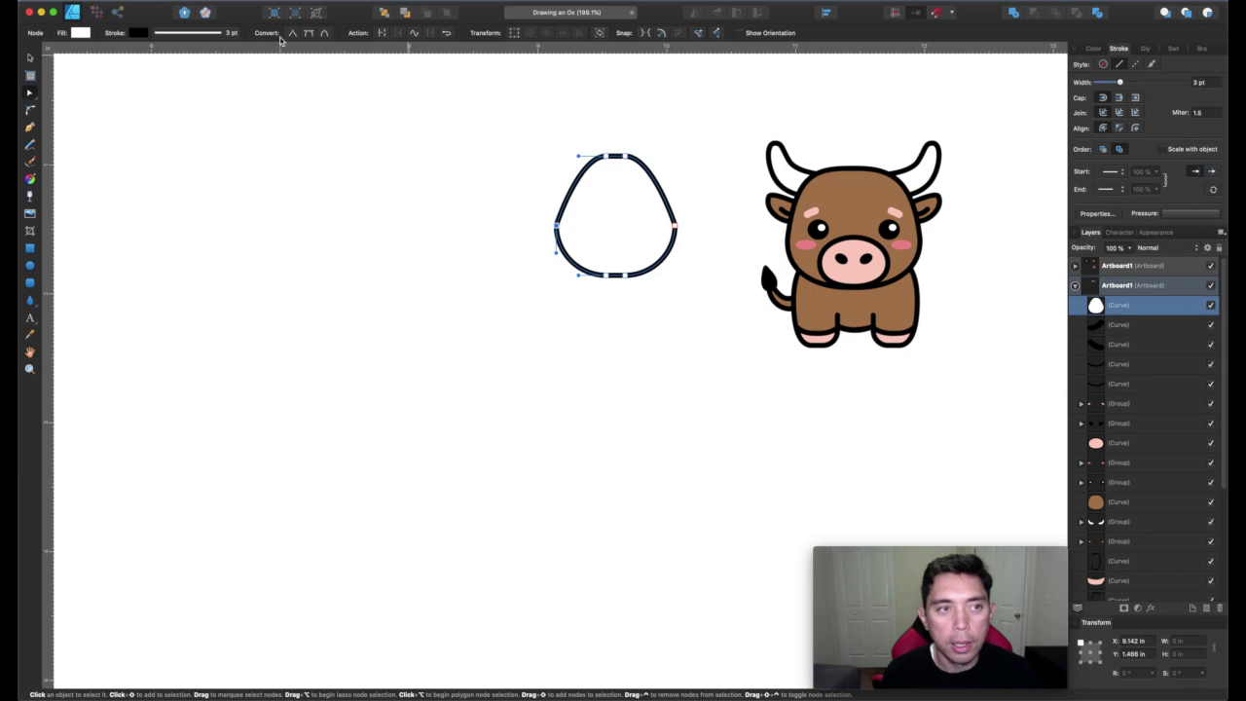
left_click(310, 34)
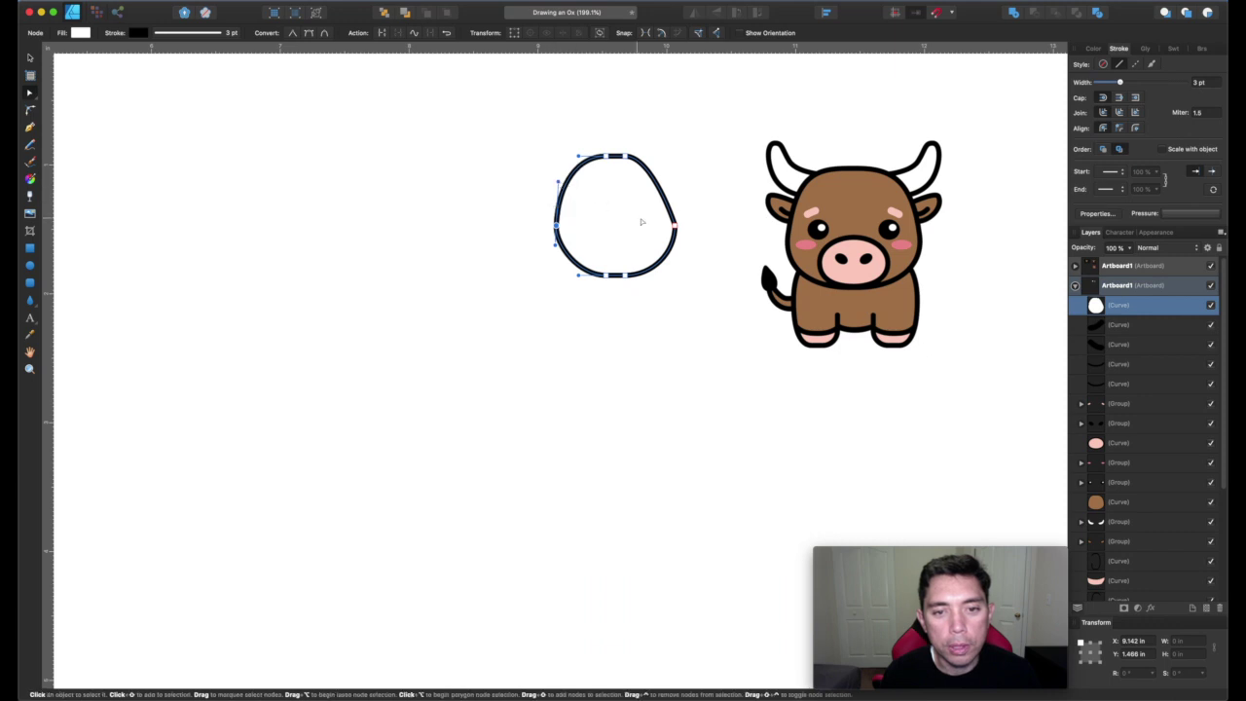
left_click(675, 226)
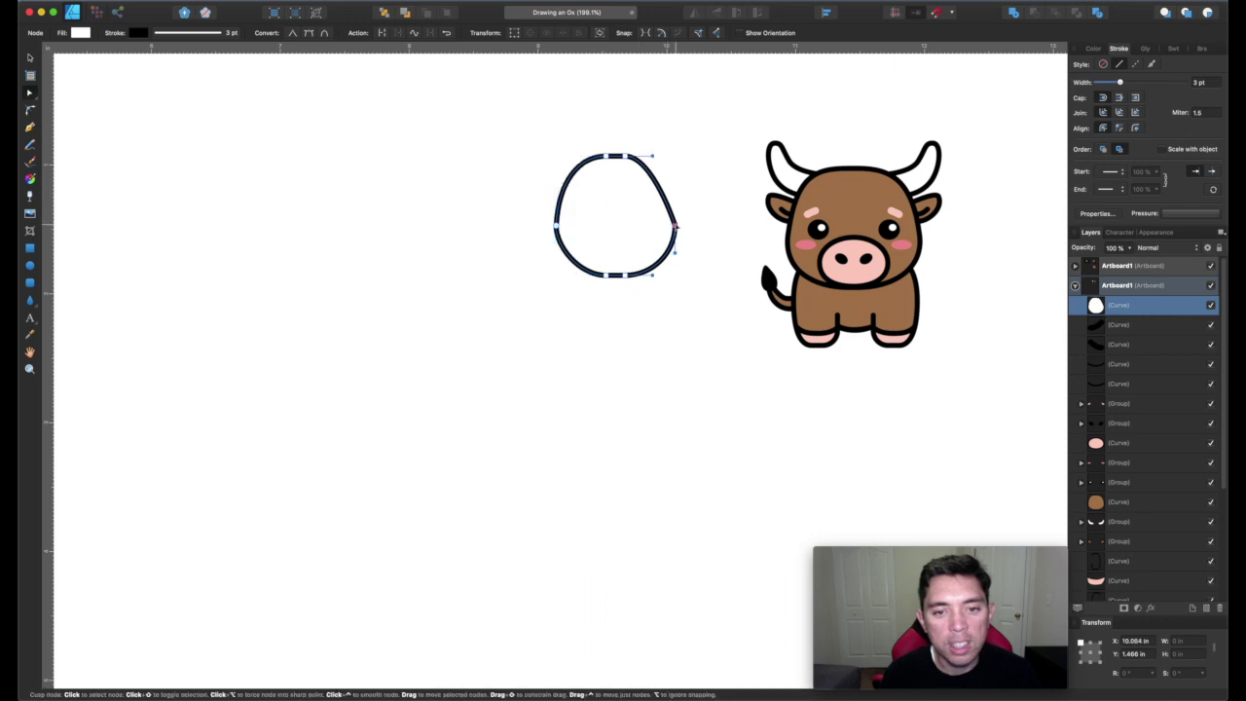
left_click(310, 34)
Step: Bulge the side nodes outward and drag the bottom node's handles to round the head's bottom
left_click_drag(677, 208, 672, 178)
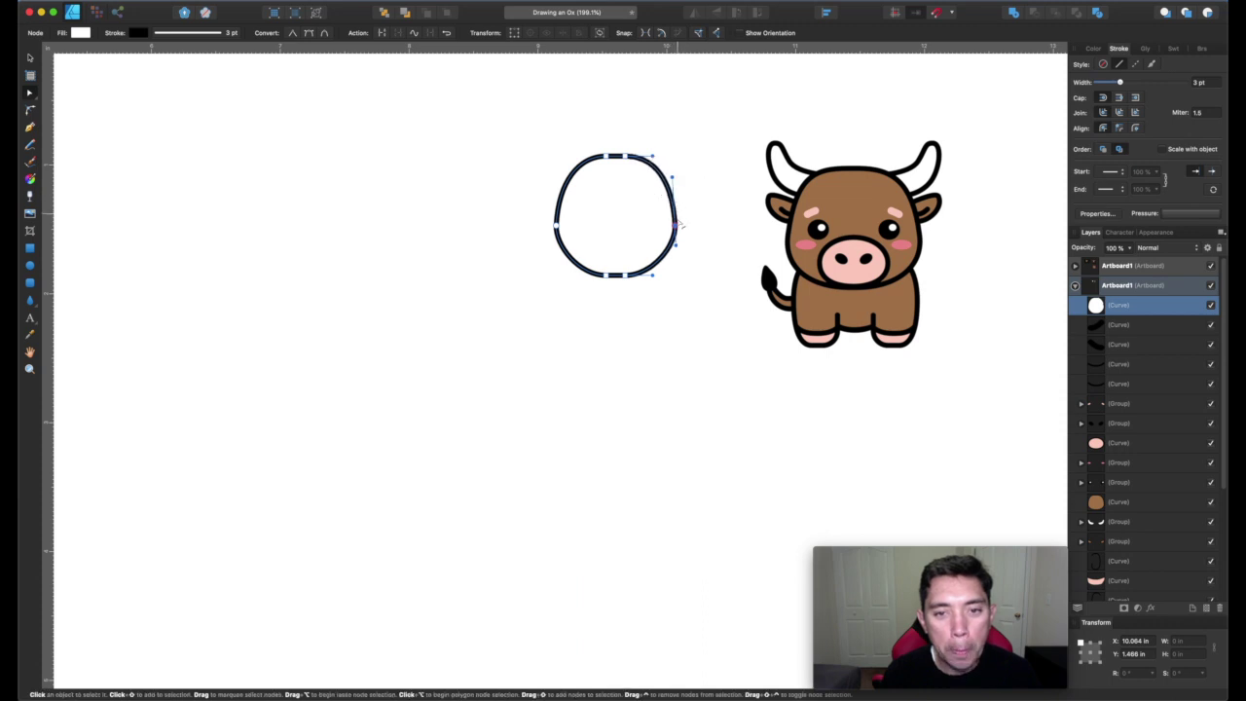
left_click_drag(675, 224, 681, 231)
left_click(555, 226)
left_click_drag(555, 226, 552, 228)
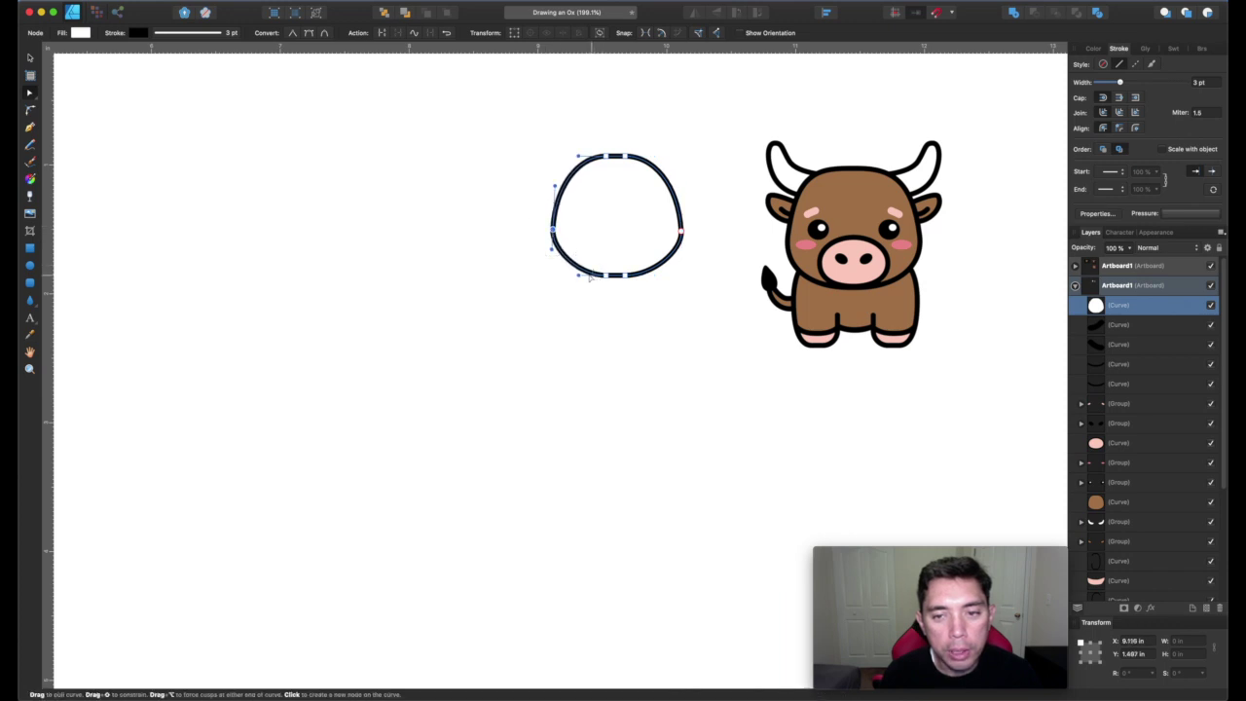
left_click_drag(577, 272, 565, 273)
left_click(640, 277)
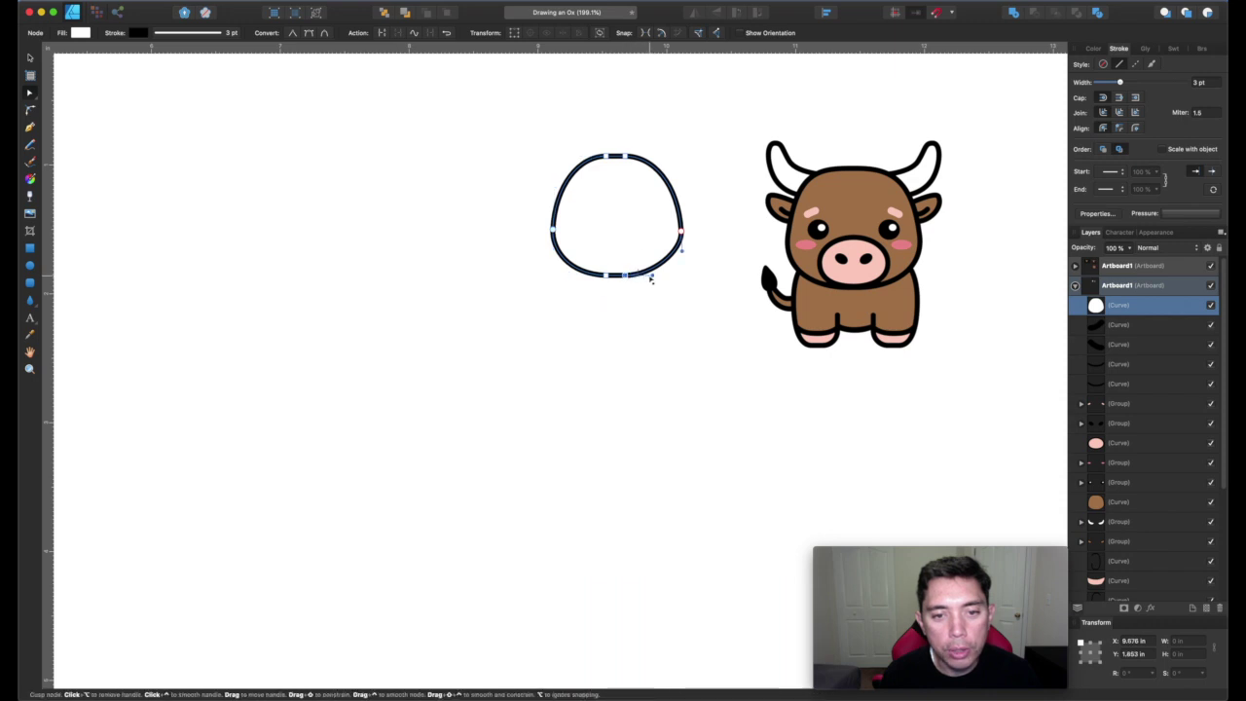
left_click_drag(652, 275, 668, 276)
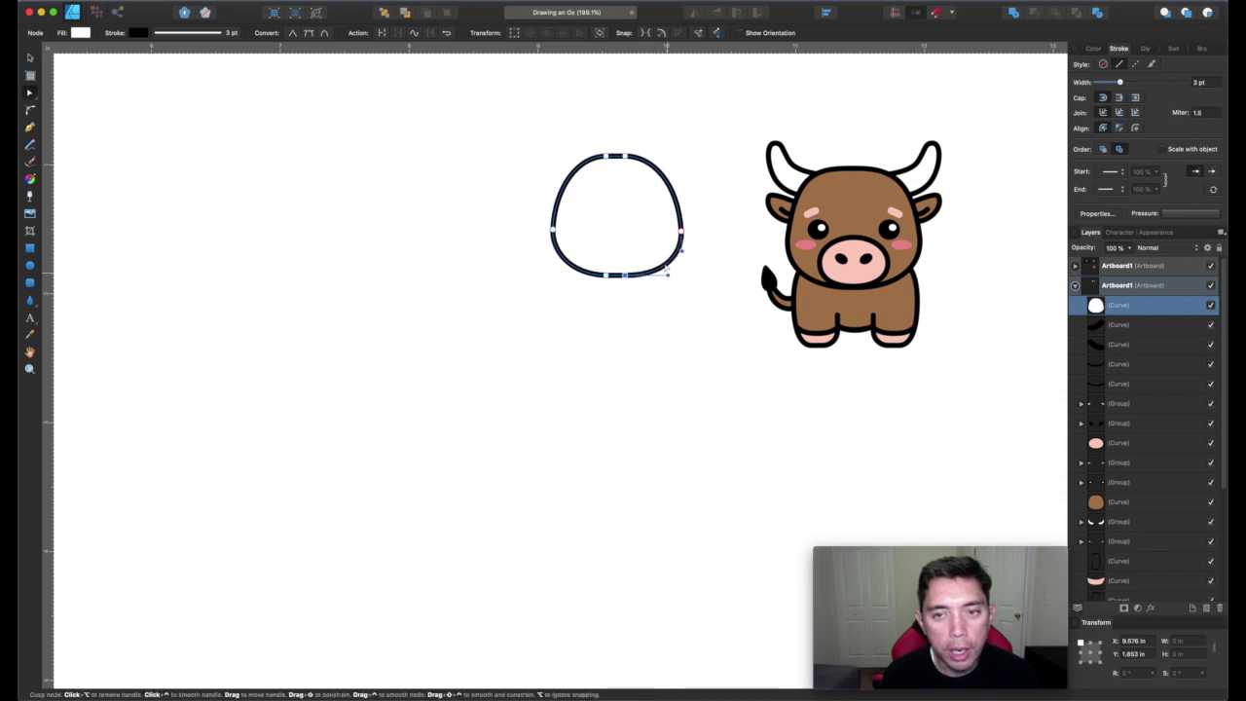
left_click_drag(628, 157, 672, 157)
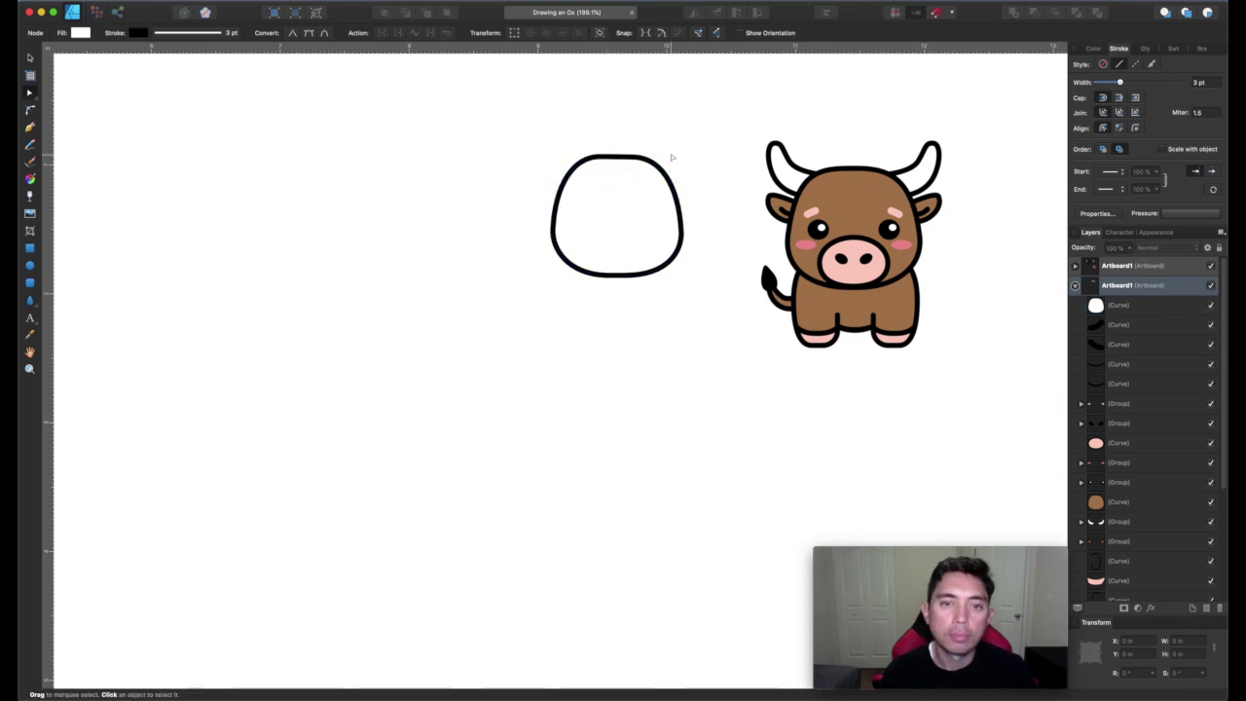
Step: Drag the head outline's top segment to slightly flatten and smooth its curvature
left_click(617, 158)
left_click_drag(598, 158, 634, 156)
left_click(688, 155)
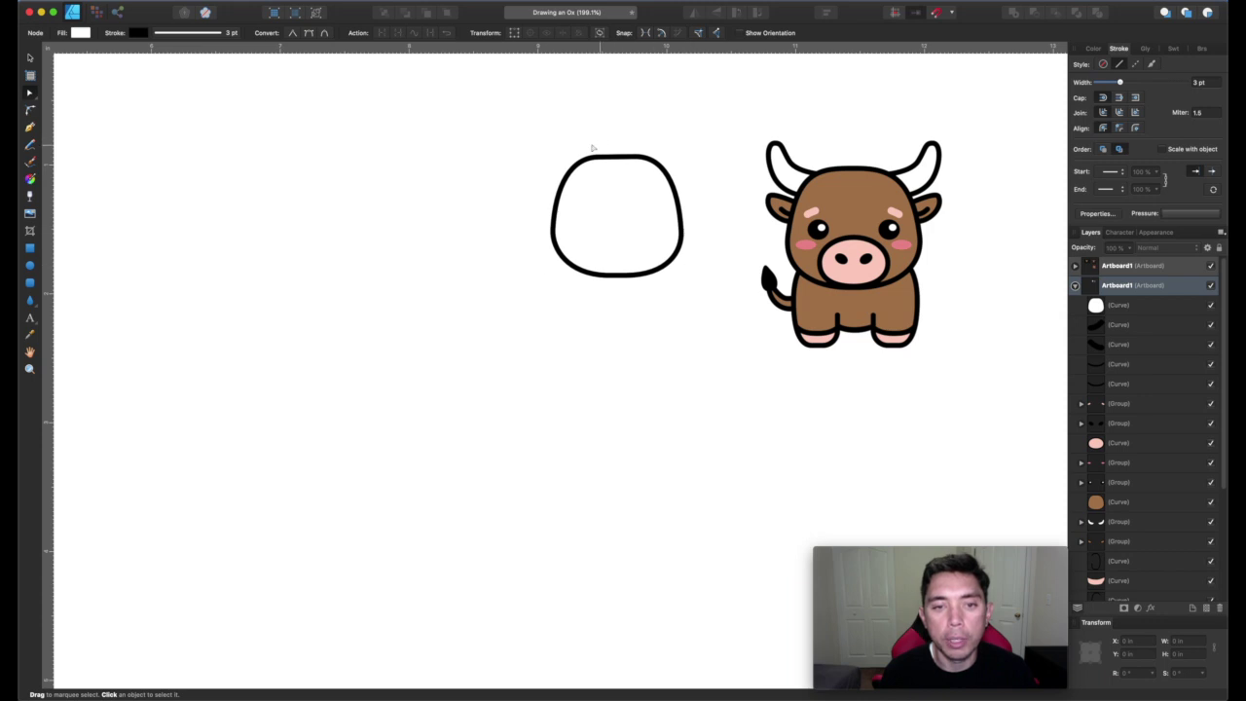
left_click(618, 159)
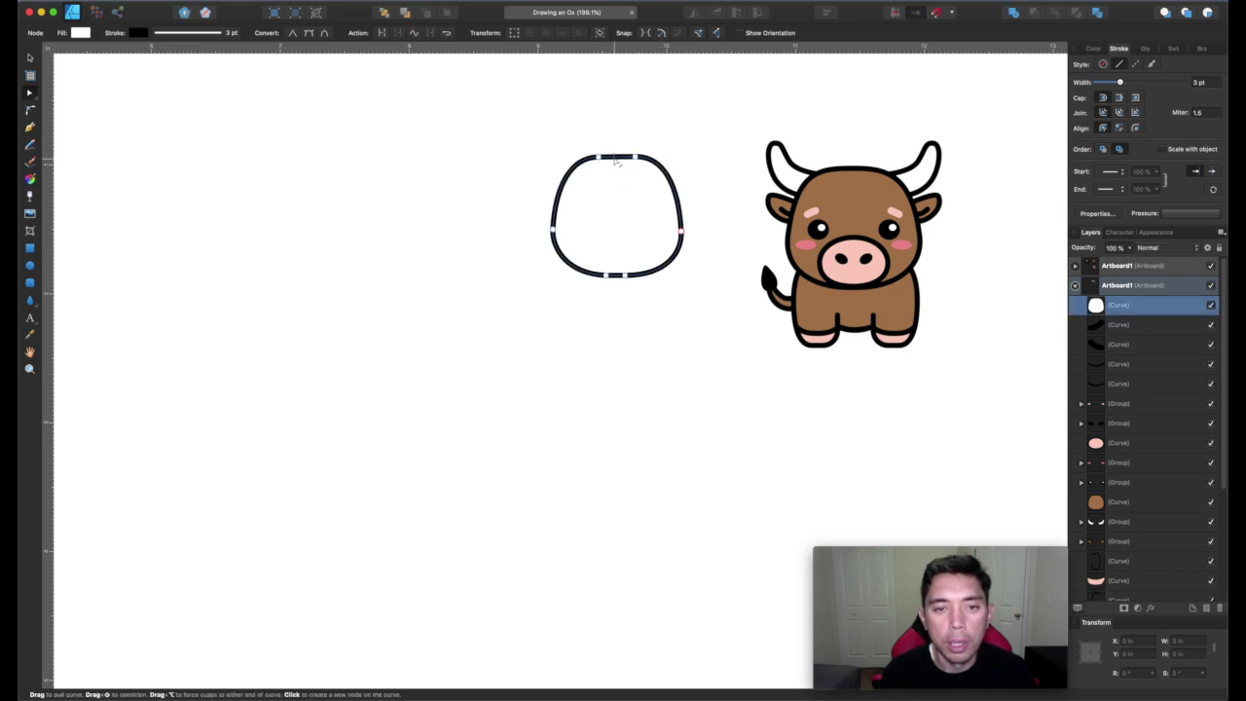
left_click_drag(616, 158, 615, 160)
left_click(662, 117)
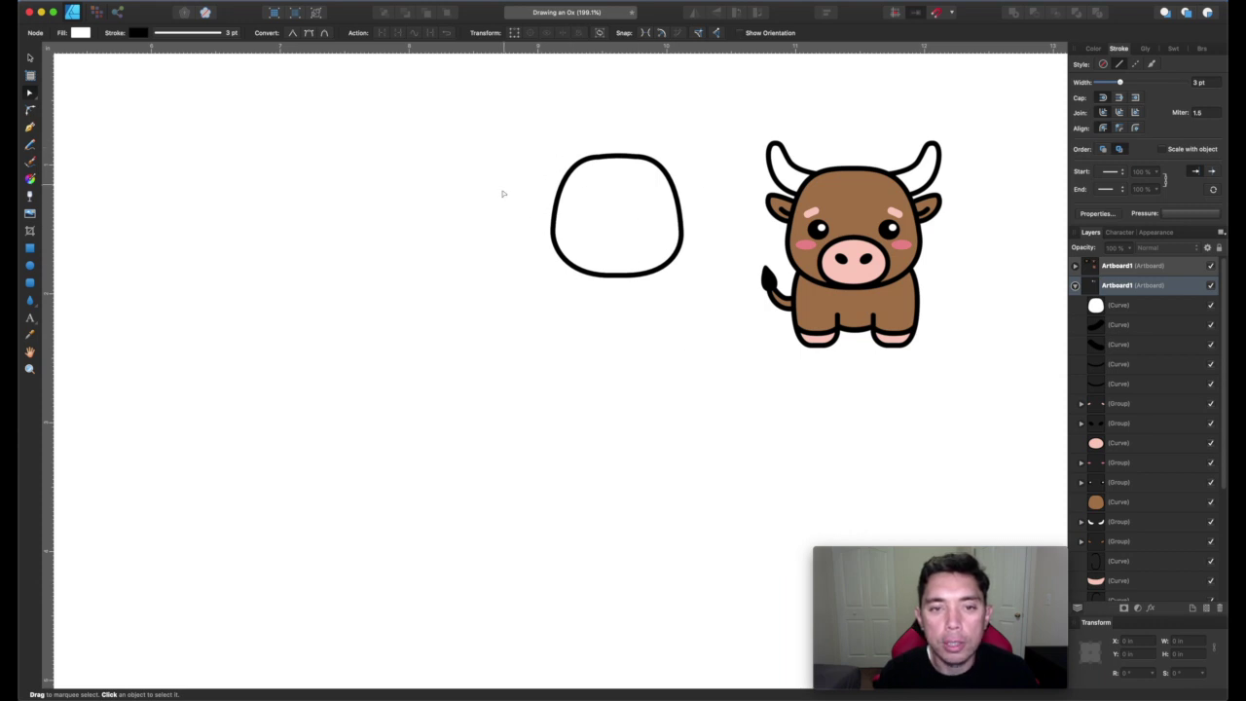
left_click(617, 161)
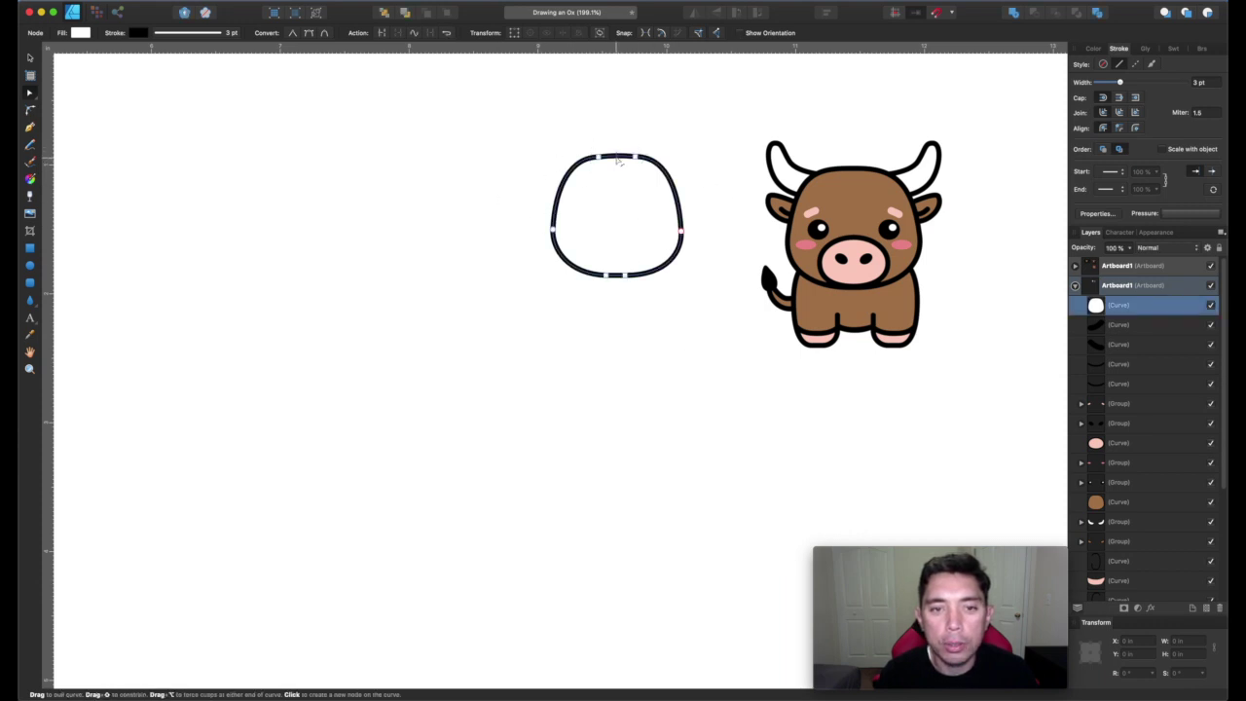
left_click(618, 162)
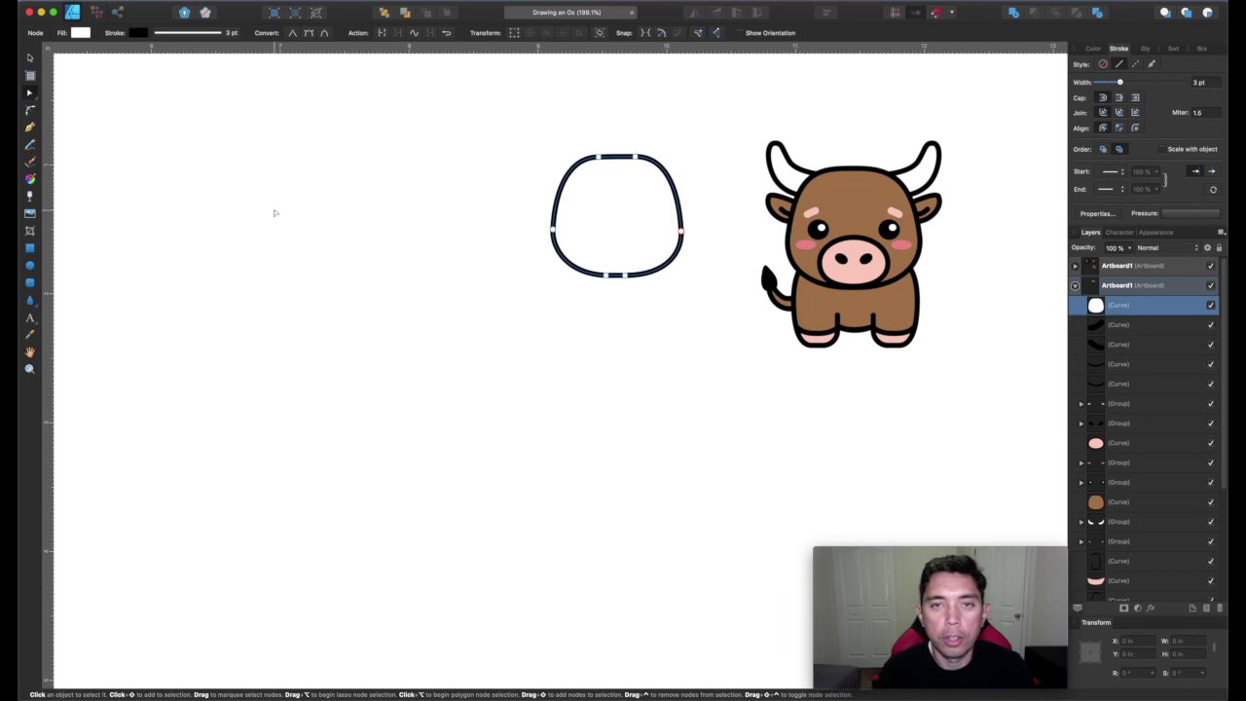
Step: Draw a small outlined oval muzzle inside the head's lower part and stretch it taller
left_click(32, 266)
left_click_drag(594, 232, 619, 226)
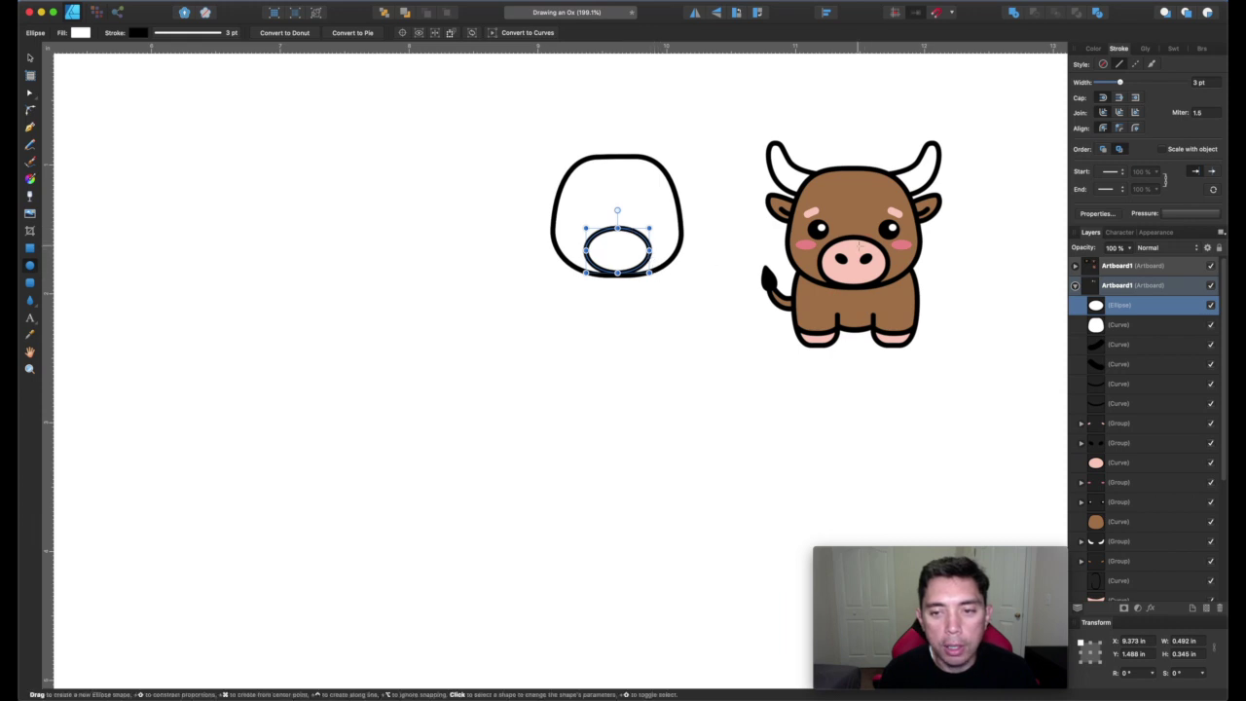
left_click_drag(617, 228, 583, 249)
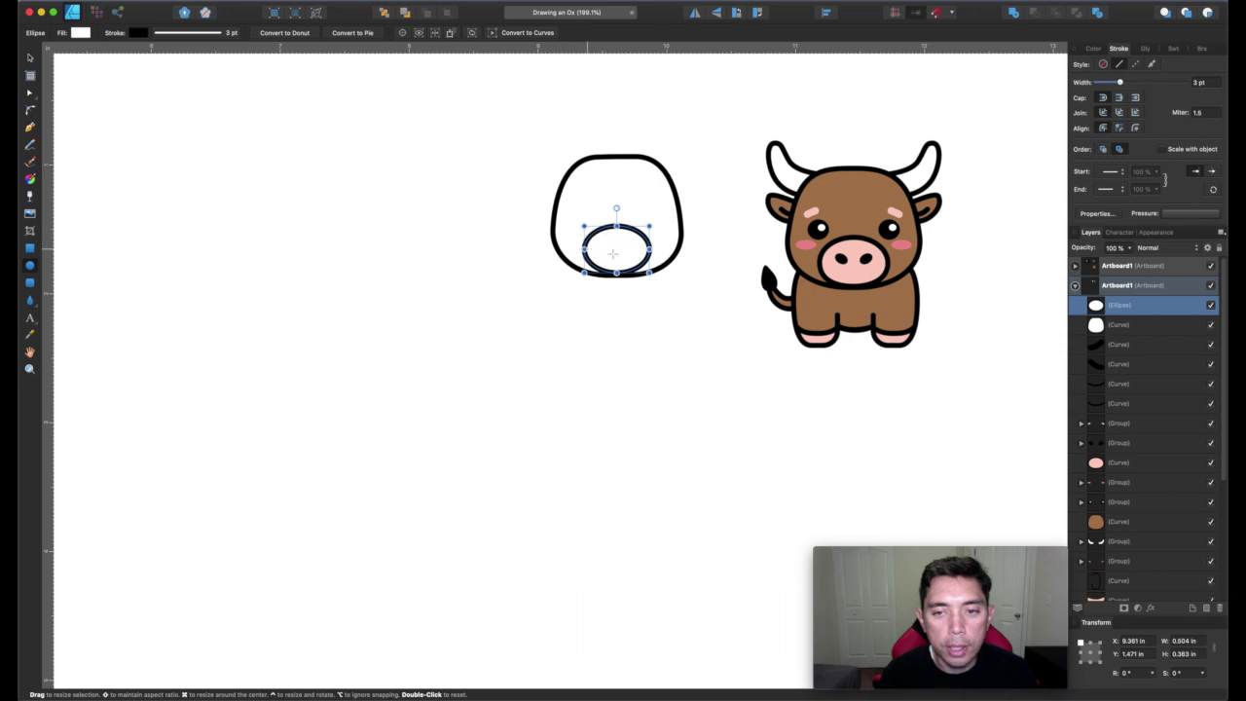
left_click(661, 279)
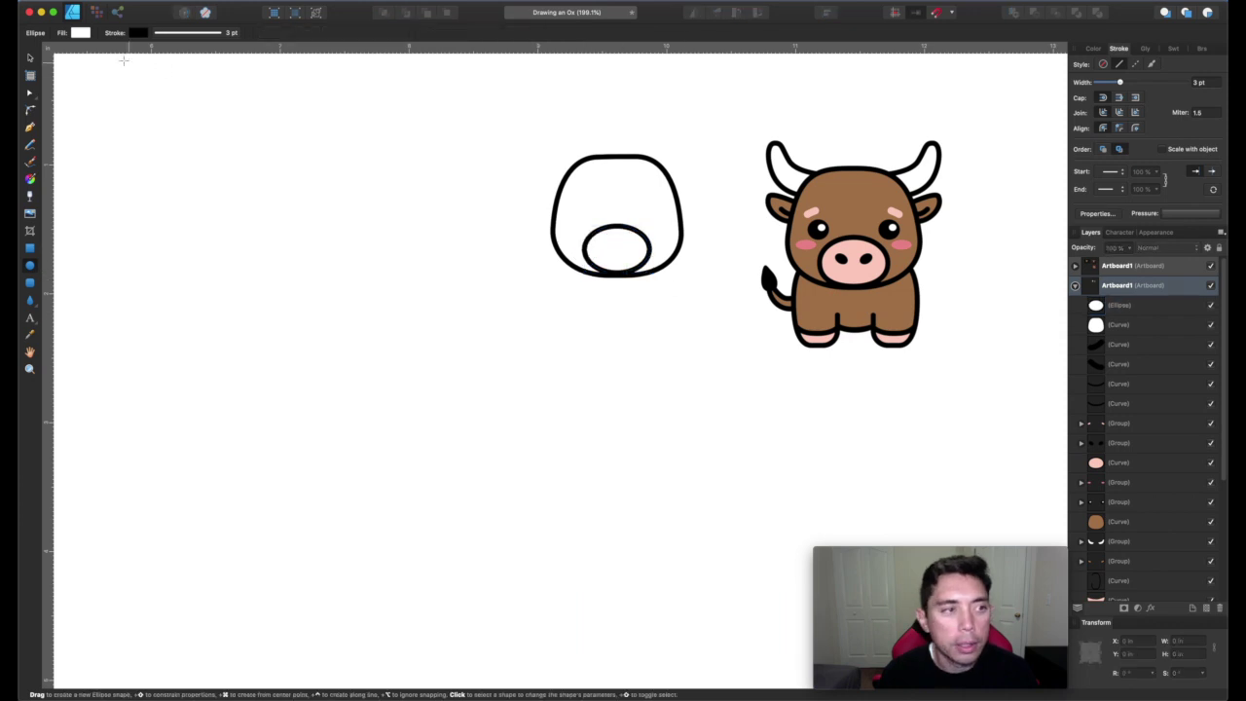
left_click(30, 57)
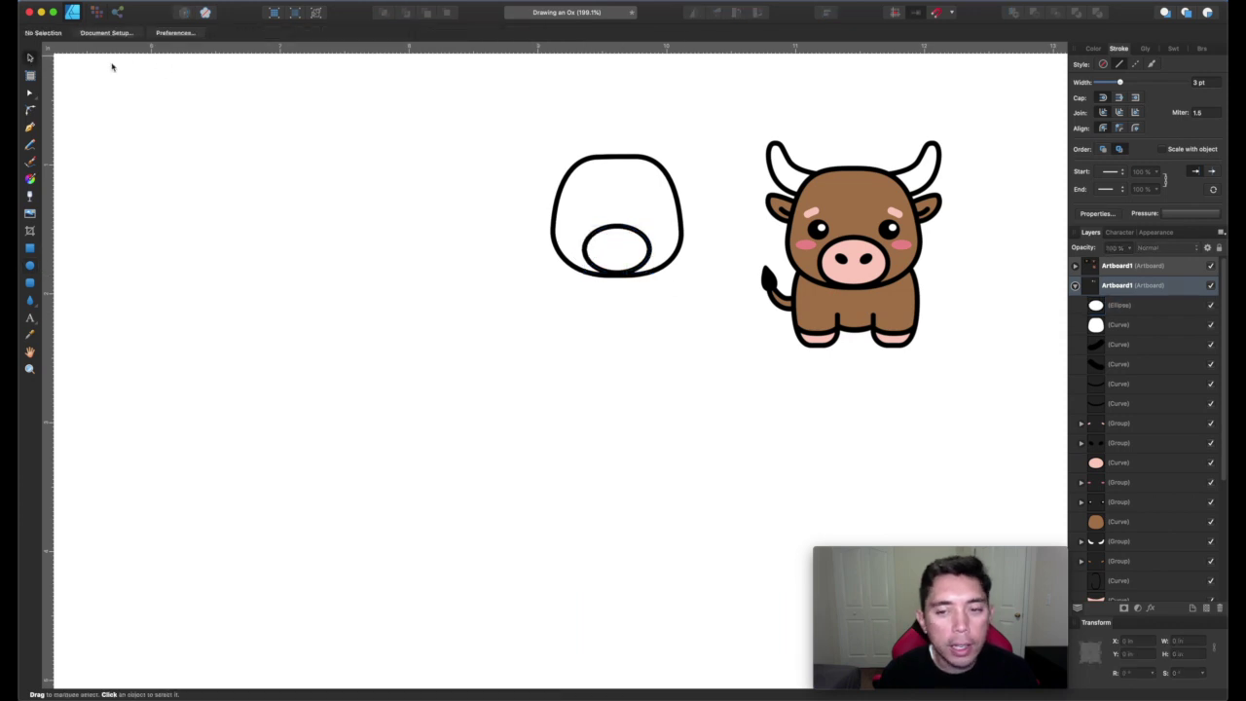
left_click(620, 273)
mouse_move(617, 272)
left_mouse_down()
mouse_move(617, 285)
mouse_move(618, 268)
left_mouse_up()
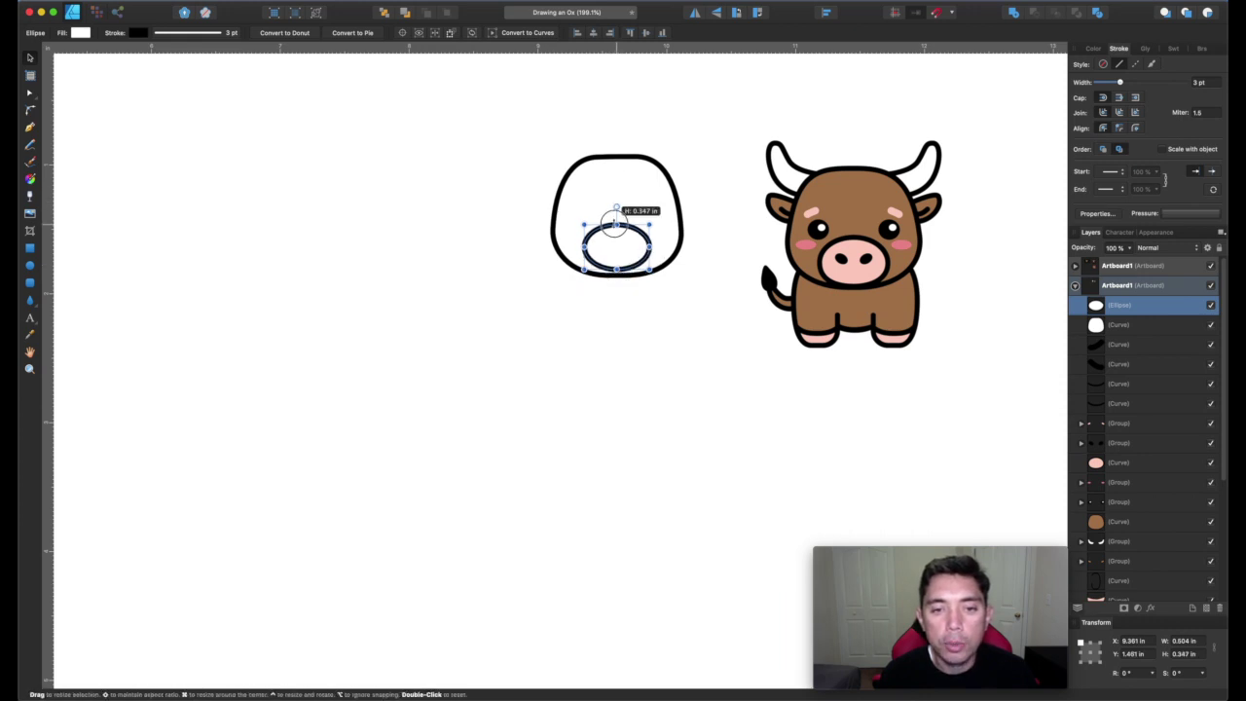
left_click(521, 180)
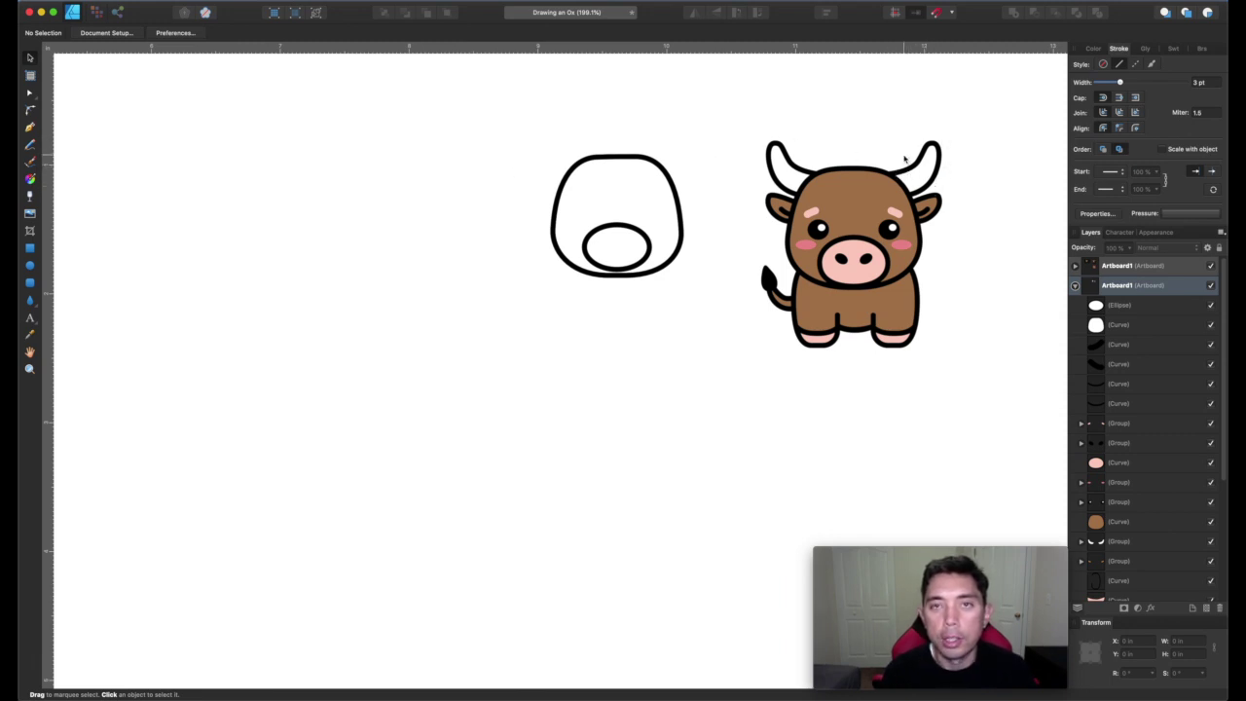
Step: Draw a closed curved horn shape sweeping up from the head's upper right with the Pen
left_click(30, 128)
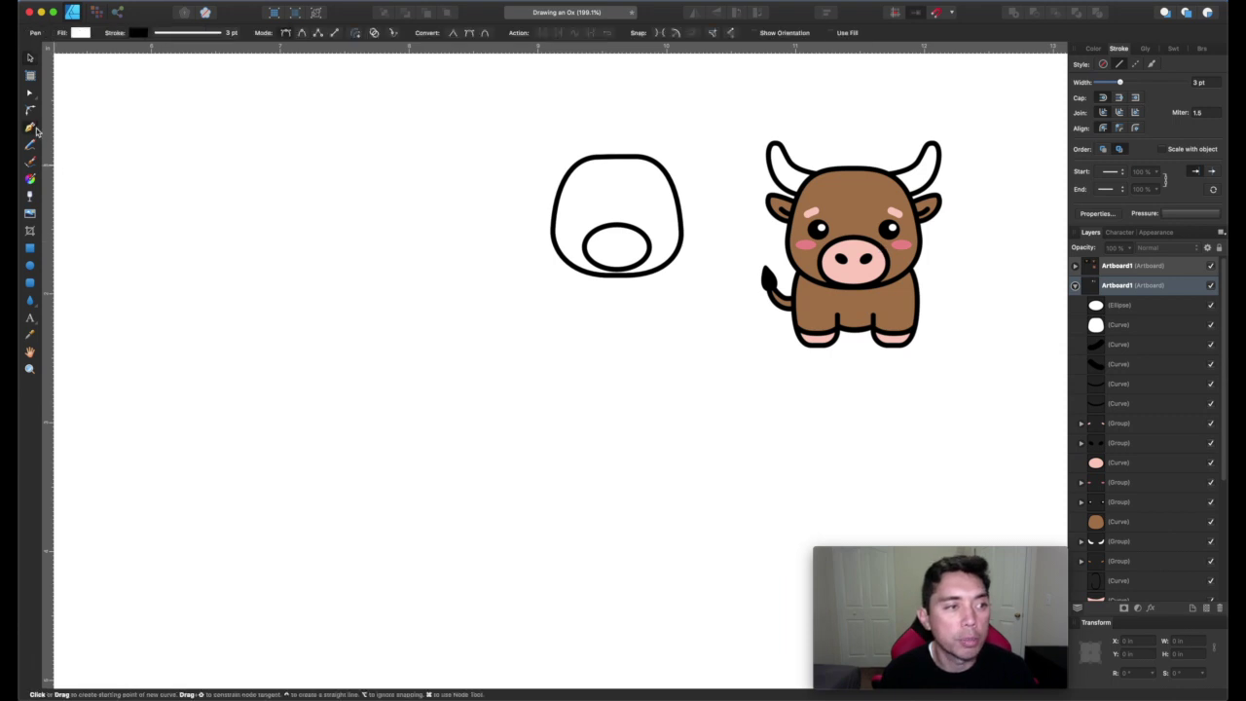
left_click(645, 167)
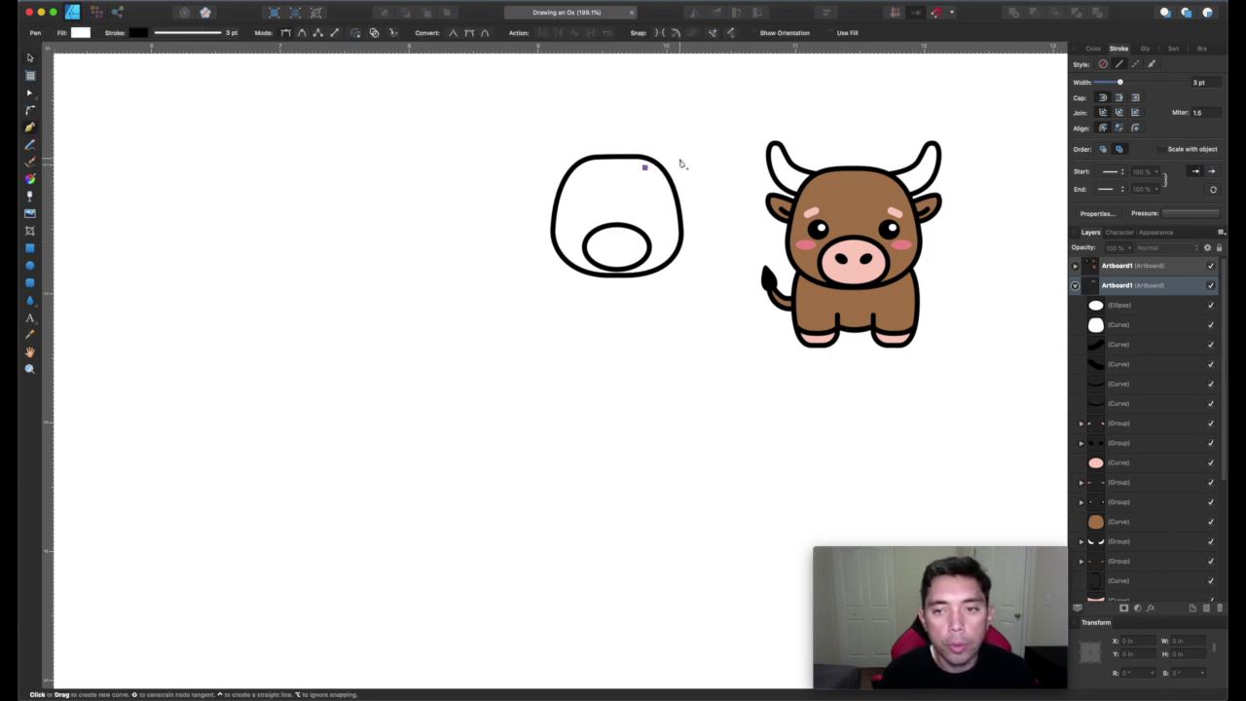
left_click_drag(682, 157, 705, 130)
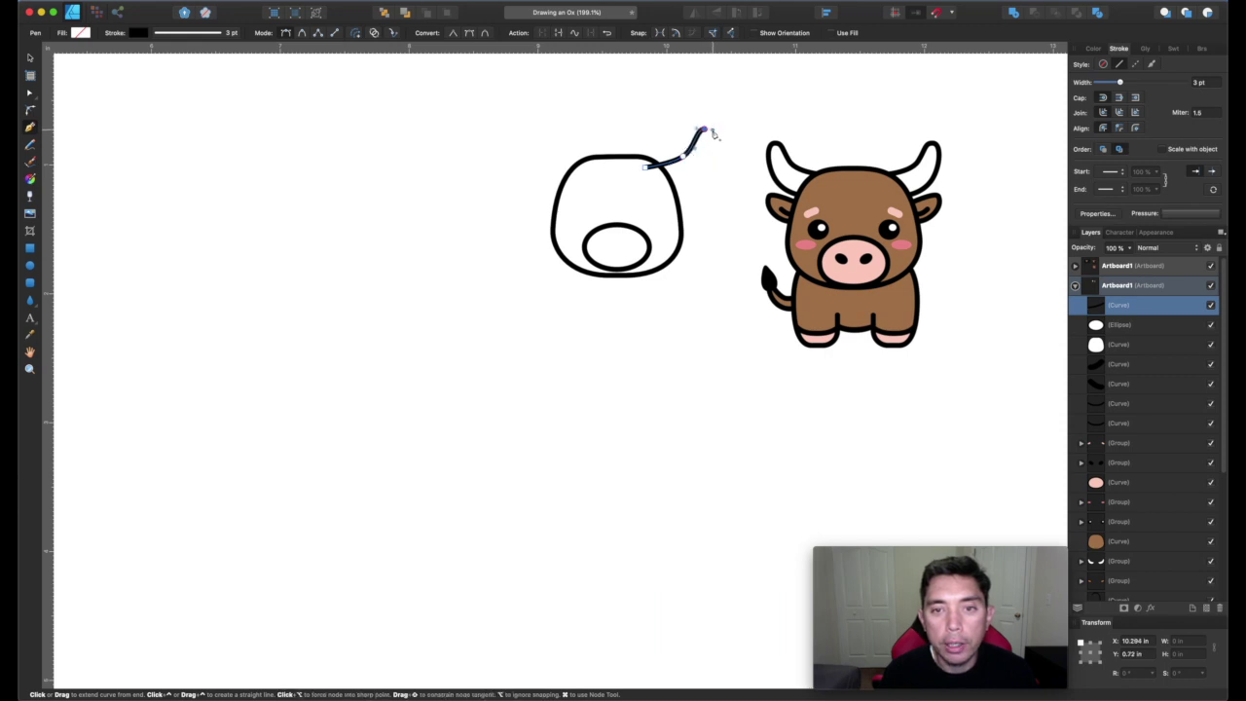
left_click_drag(706, 173, 639, 189)
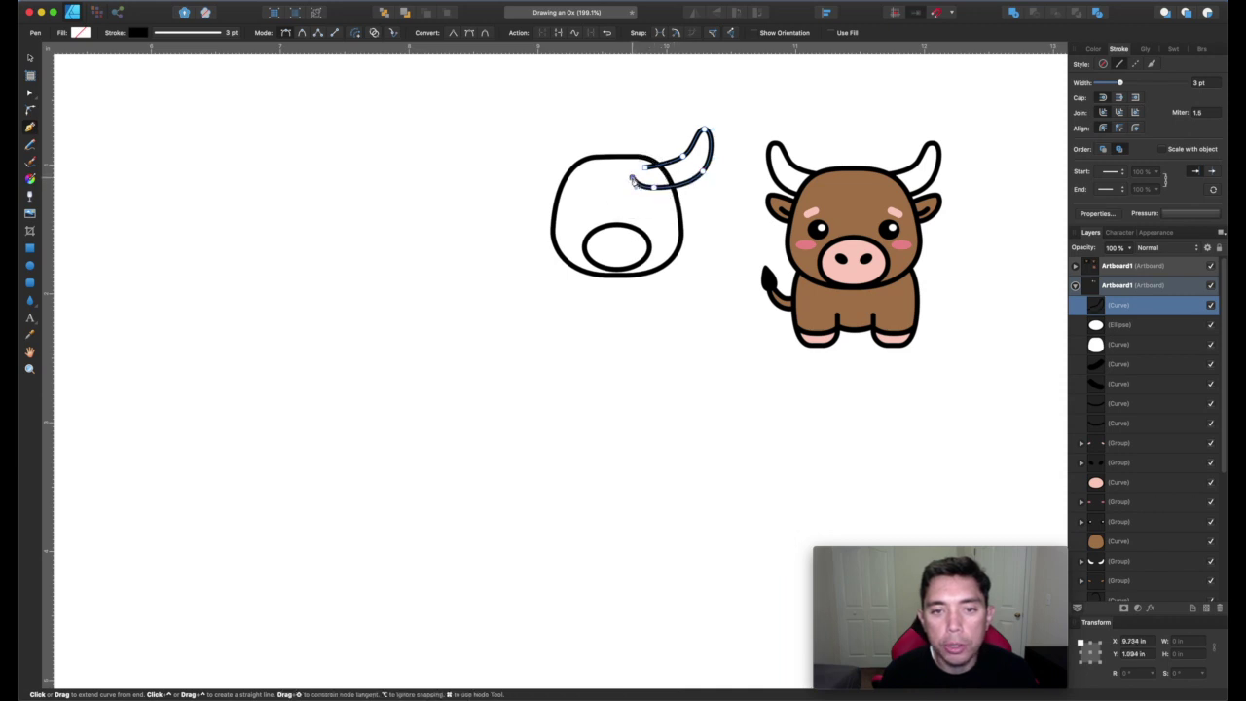
left_click(644, 168)
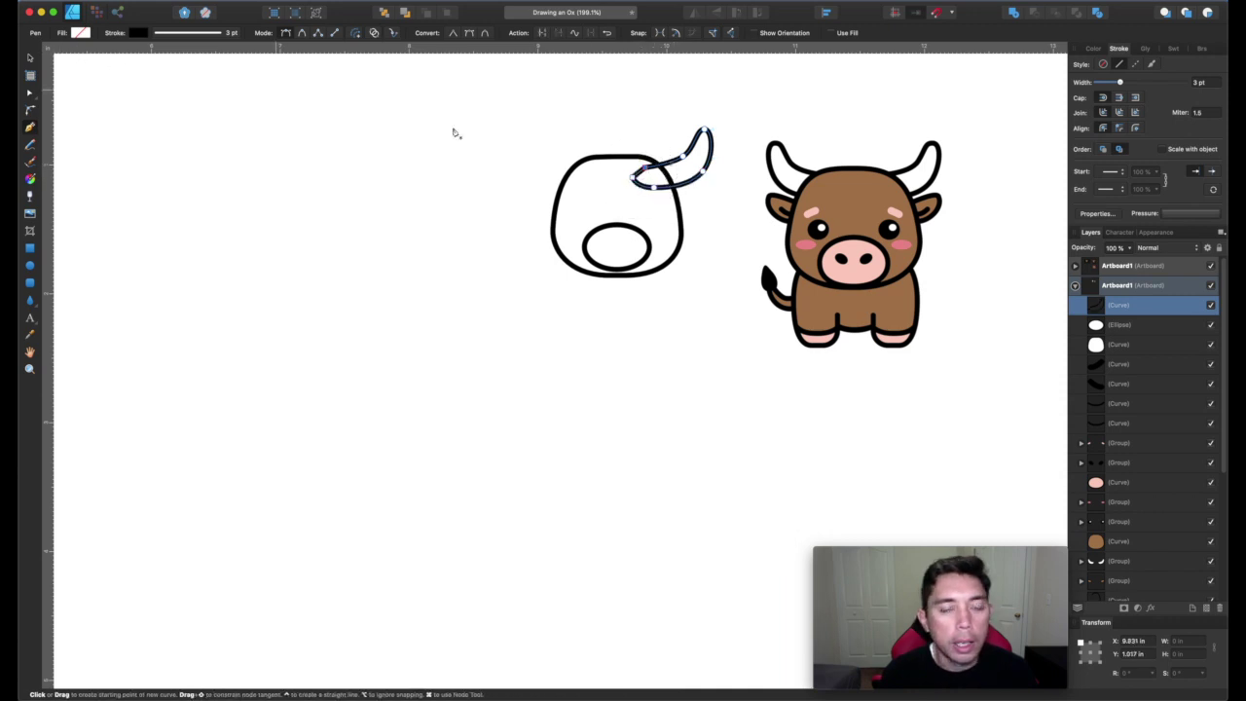
Step: Nudge the horn up and left and send it behind the head outline
left_click(30, 58)
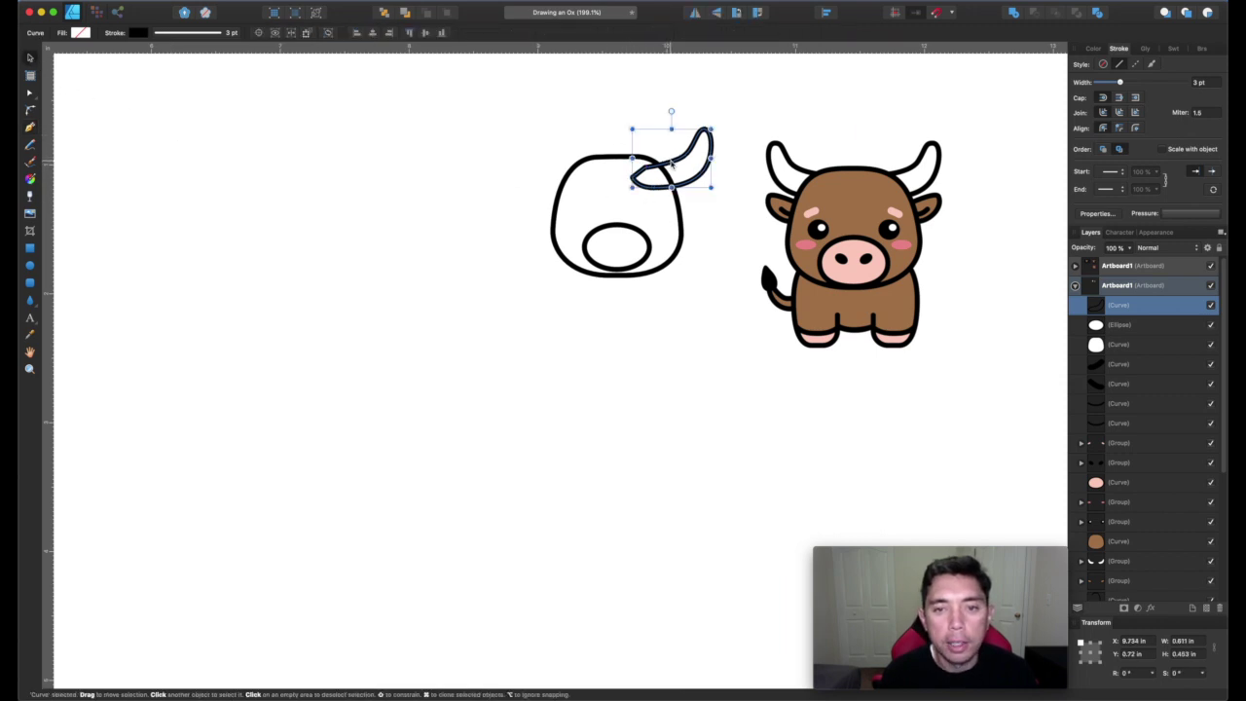
left_click_drag(675, 160, 671, 157)
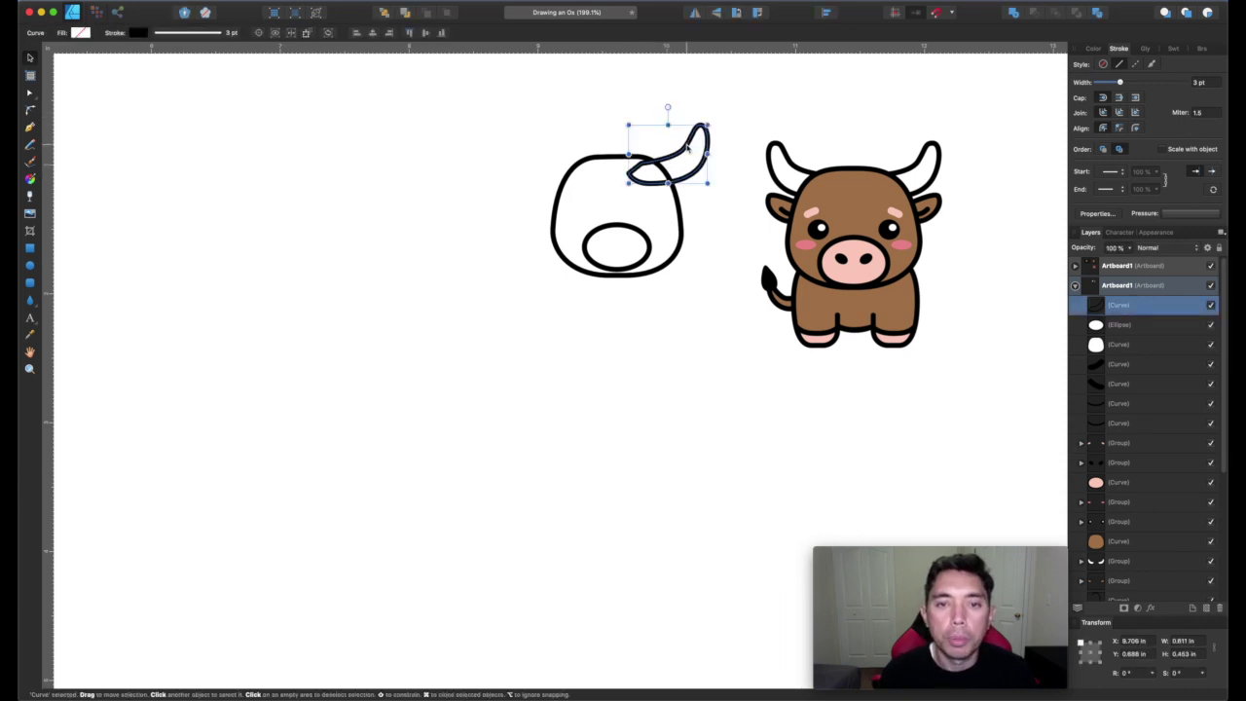
left_click(382, 13)
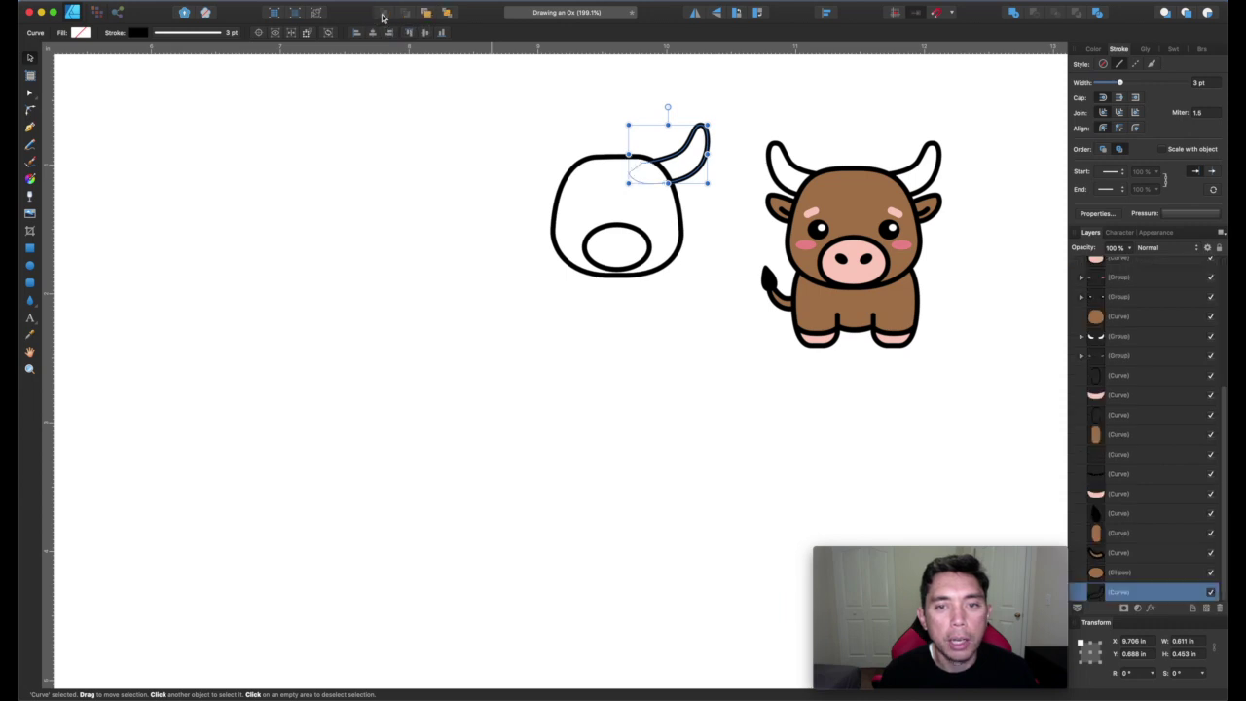
left_click(688, 206)
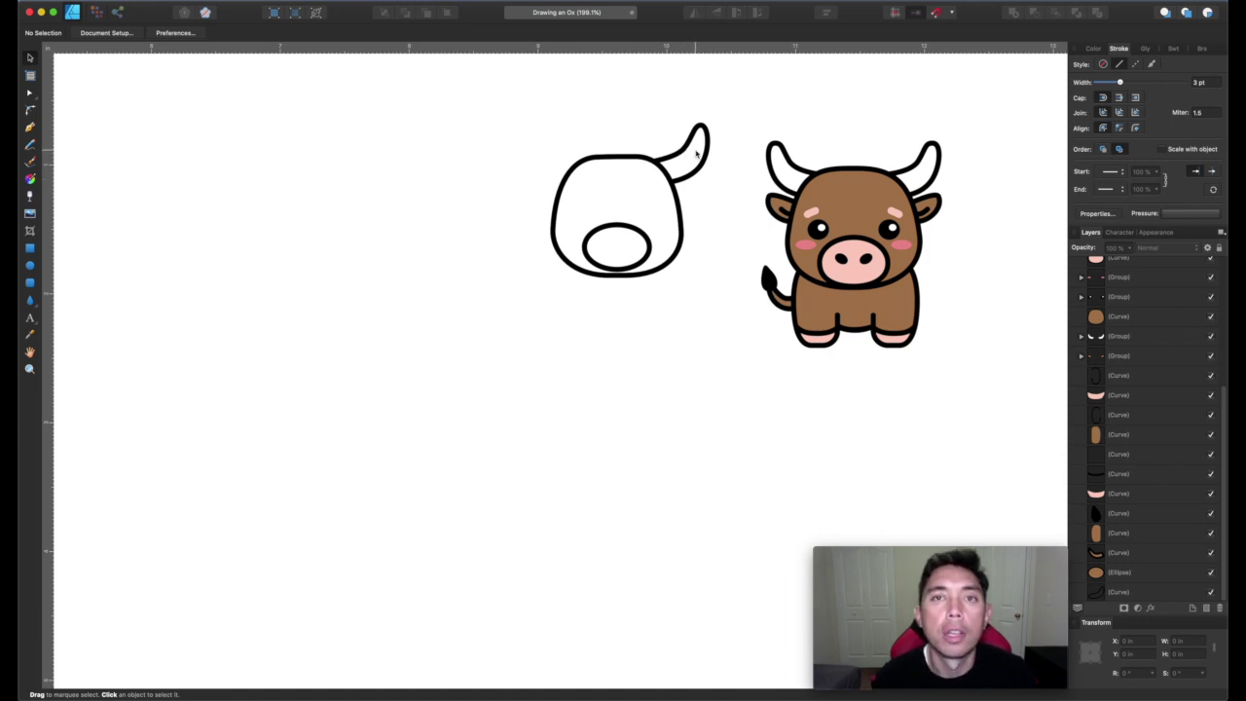
left_click(672, 161)
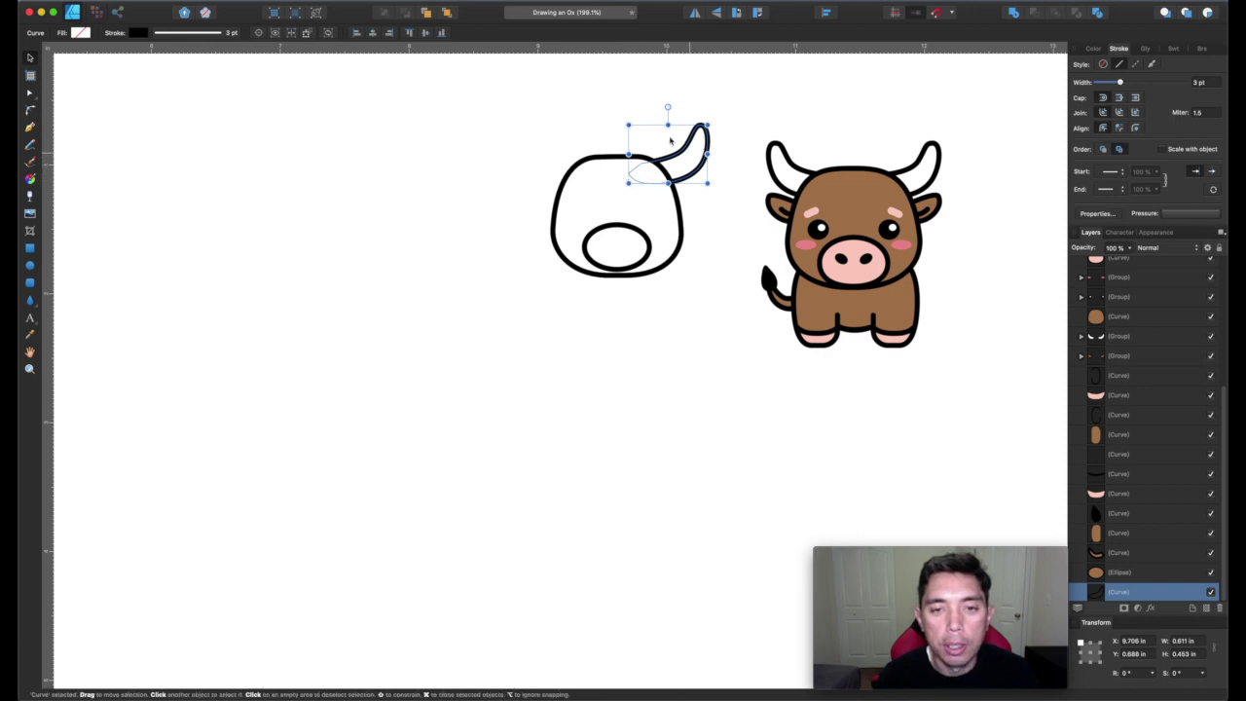
left_click(596, 121)
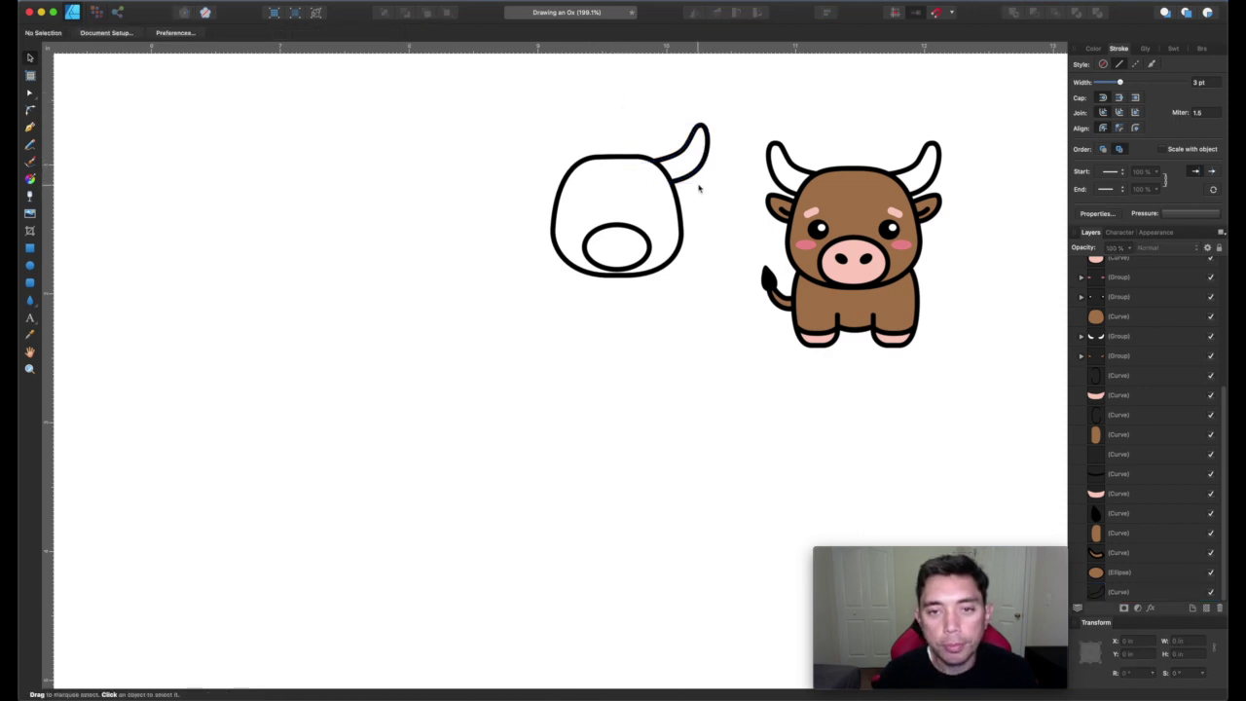
Step: Draw a small closed ear shape on the head's right side below the horn
left_click(30, 128)
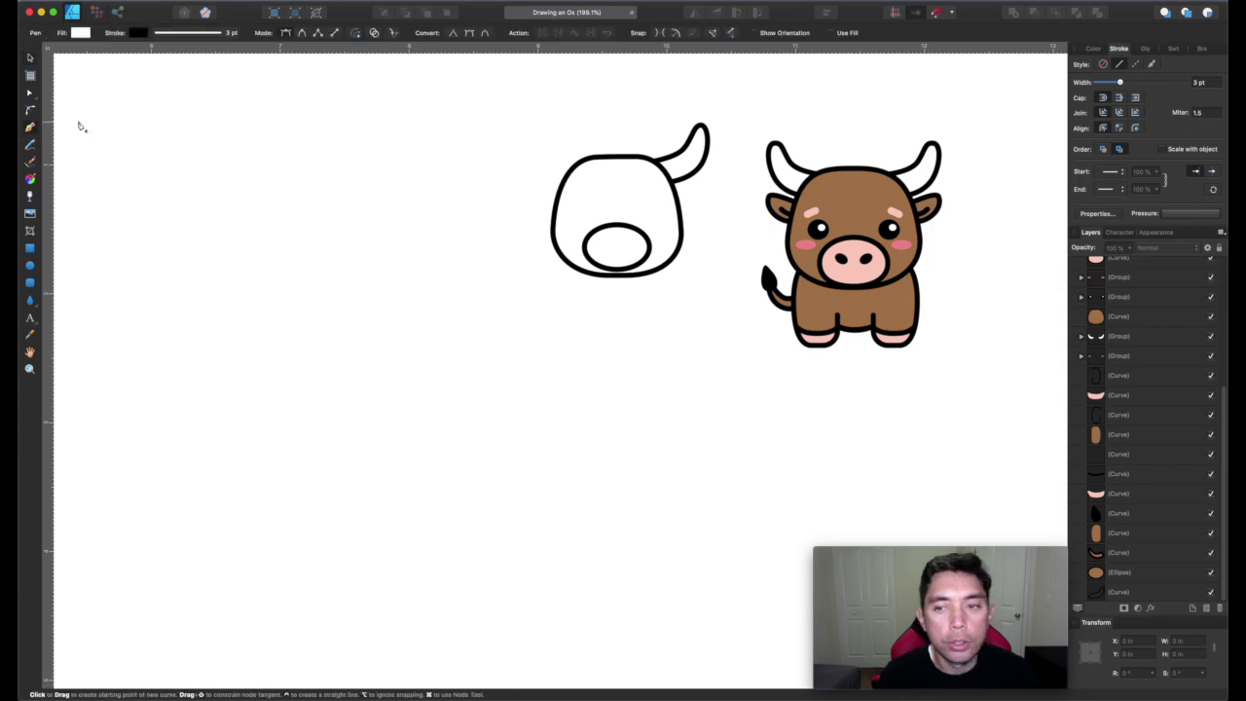
left_click(662, 194)
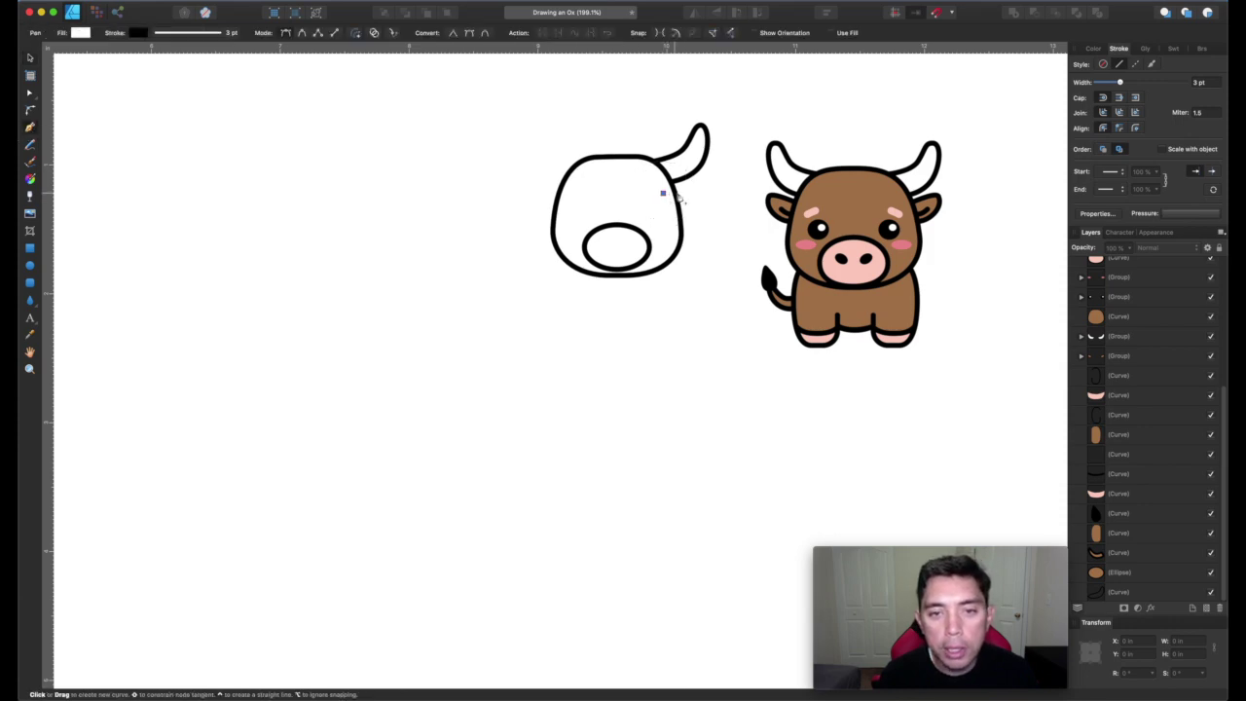
left_click_drag(697, 190, 662, 198)
left_click(660, 200)
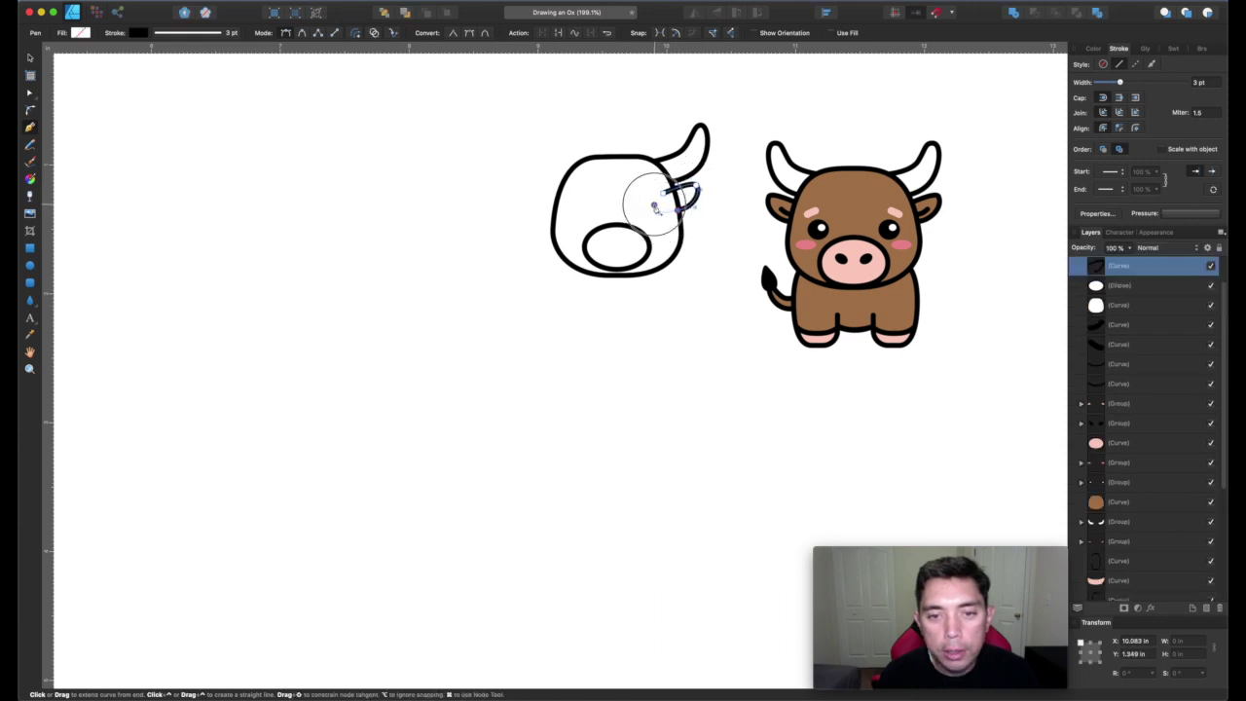
left_click(662, 198)
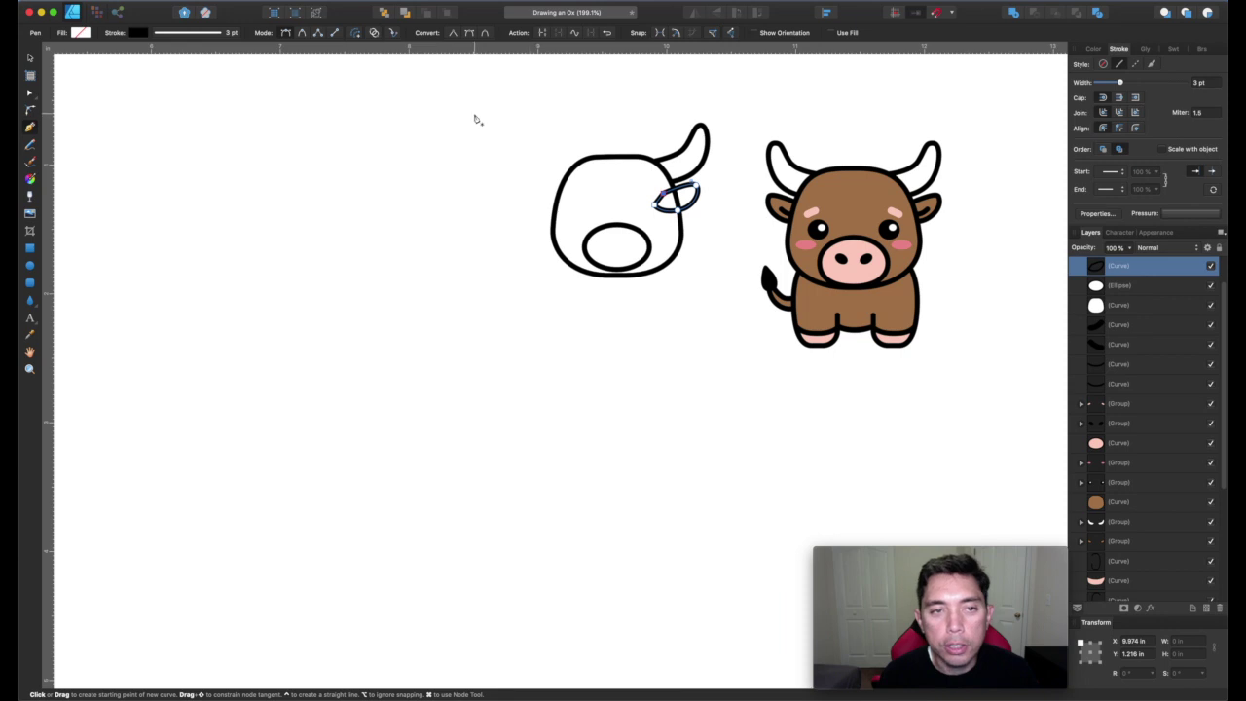
left_click(405, 12)
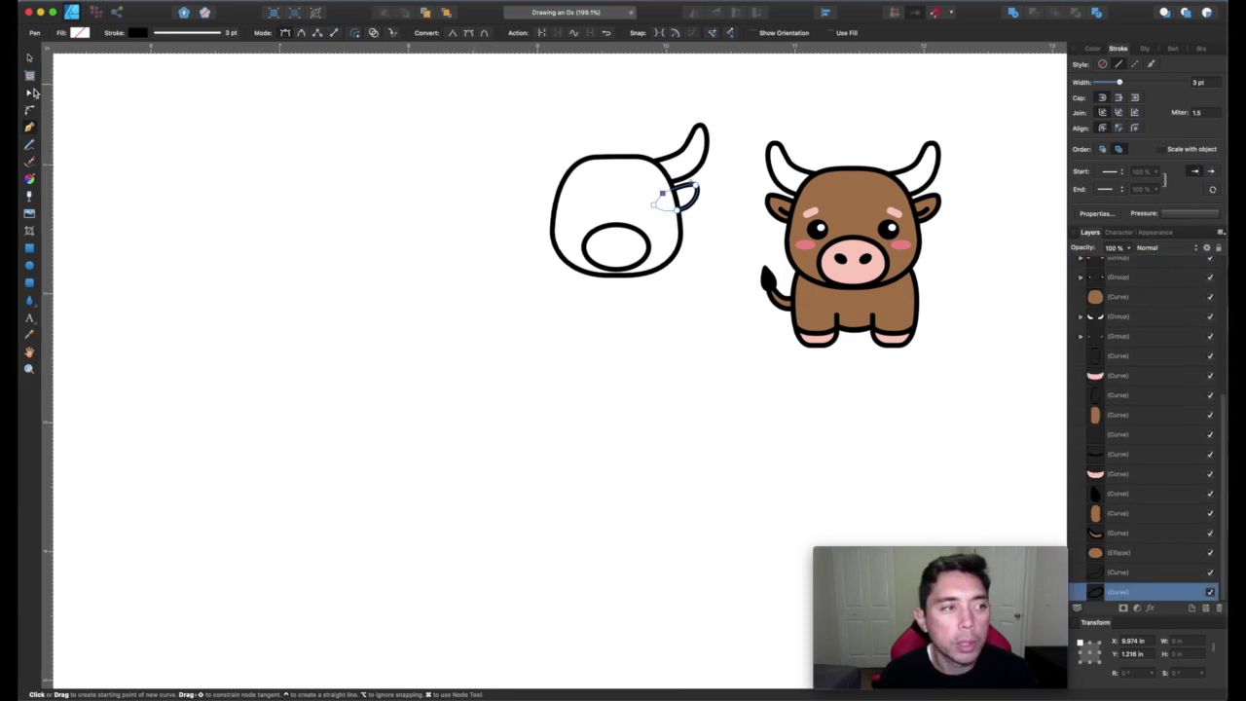
left_click(30, 92)
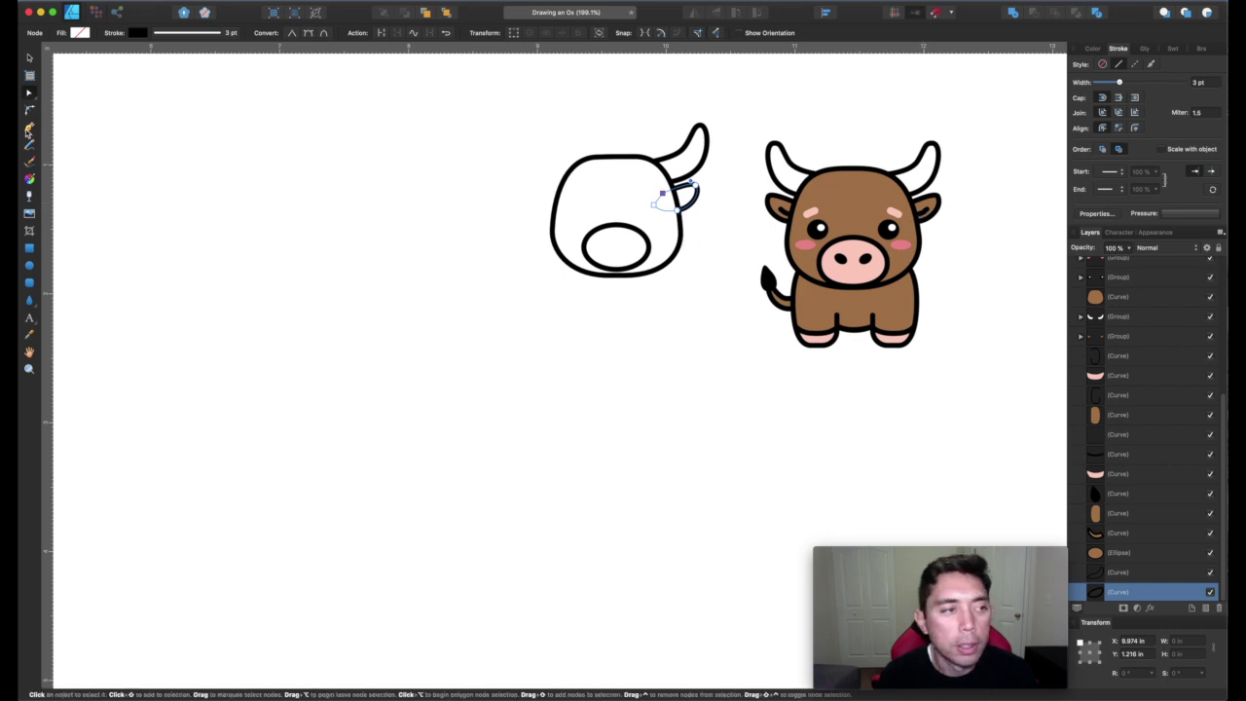
Step: Draw a curved inner-ear line across the ear
left_click(419, 157)
left_click(29, 126)
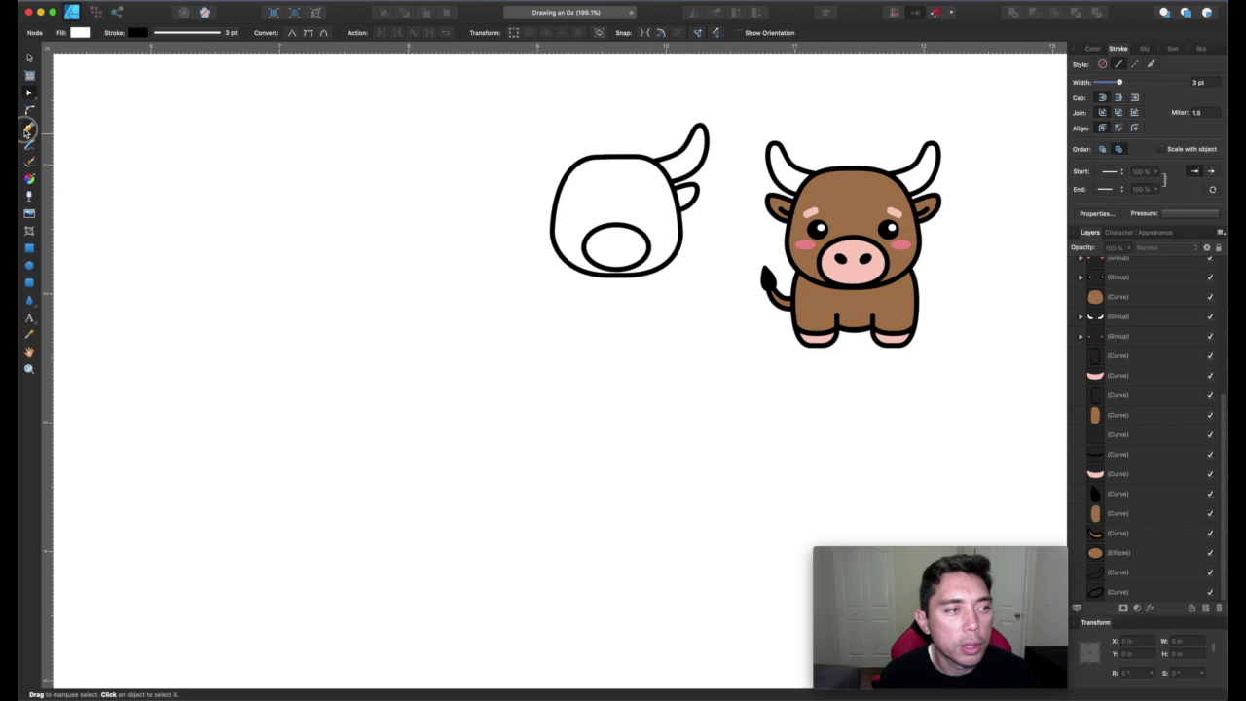
left_click(683, 198)
left_click_drag(678, 203, 661, 202)
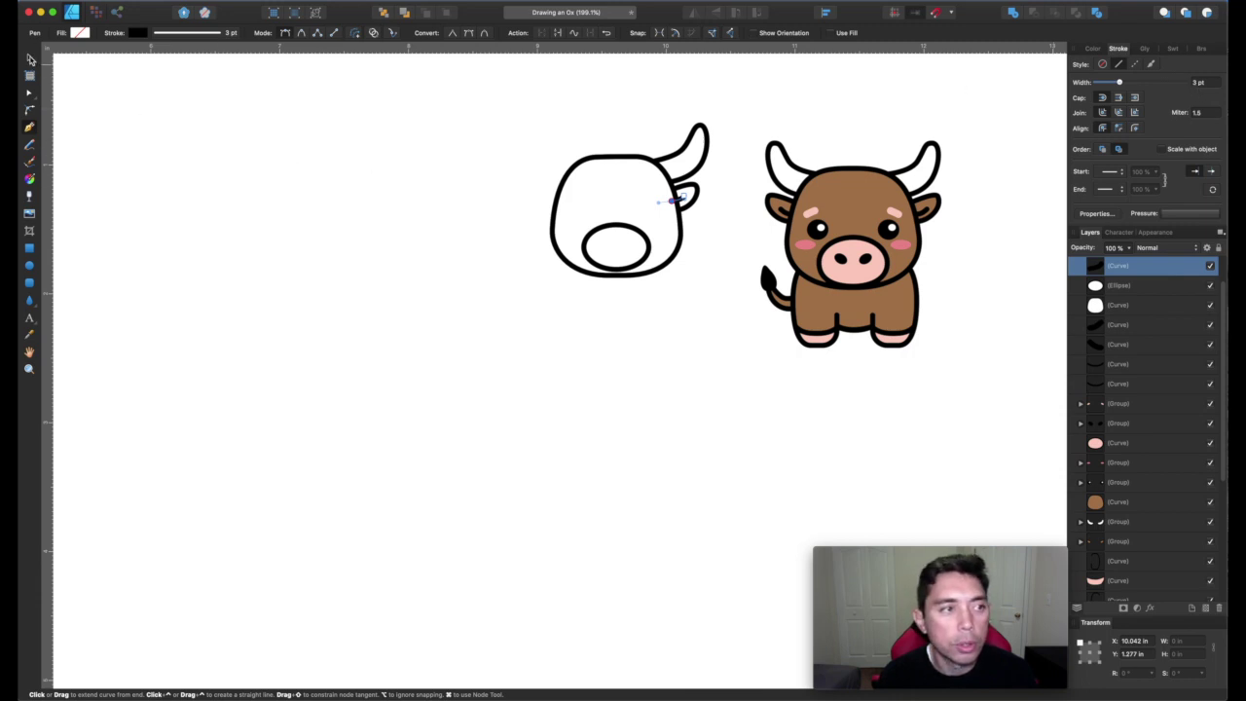
Step: Combine the ear and inner-ear line, send it behind the head, and select it with the horn
left_click(30, 58)
left_click(583, 202)
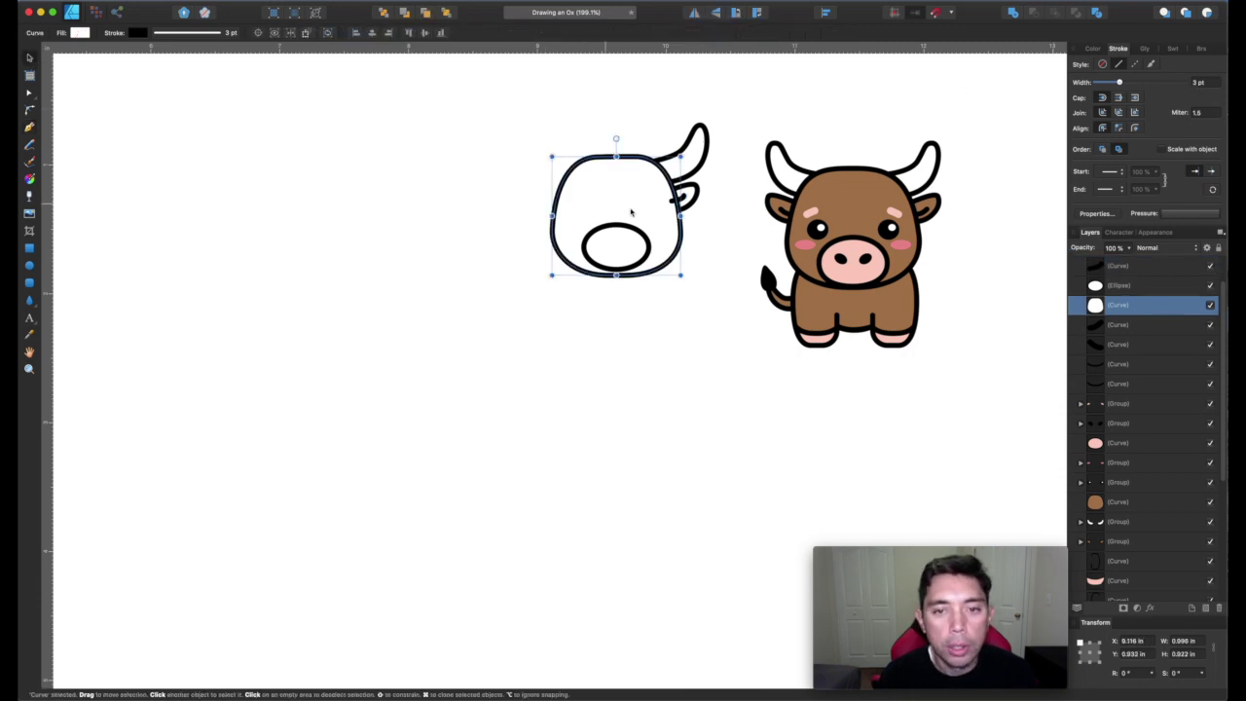
left_click(684, 202)
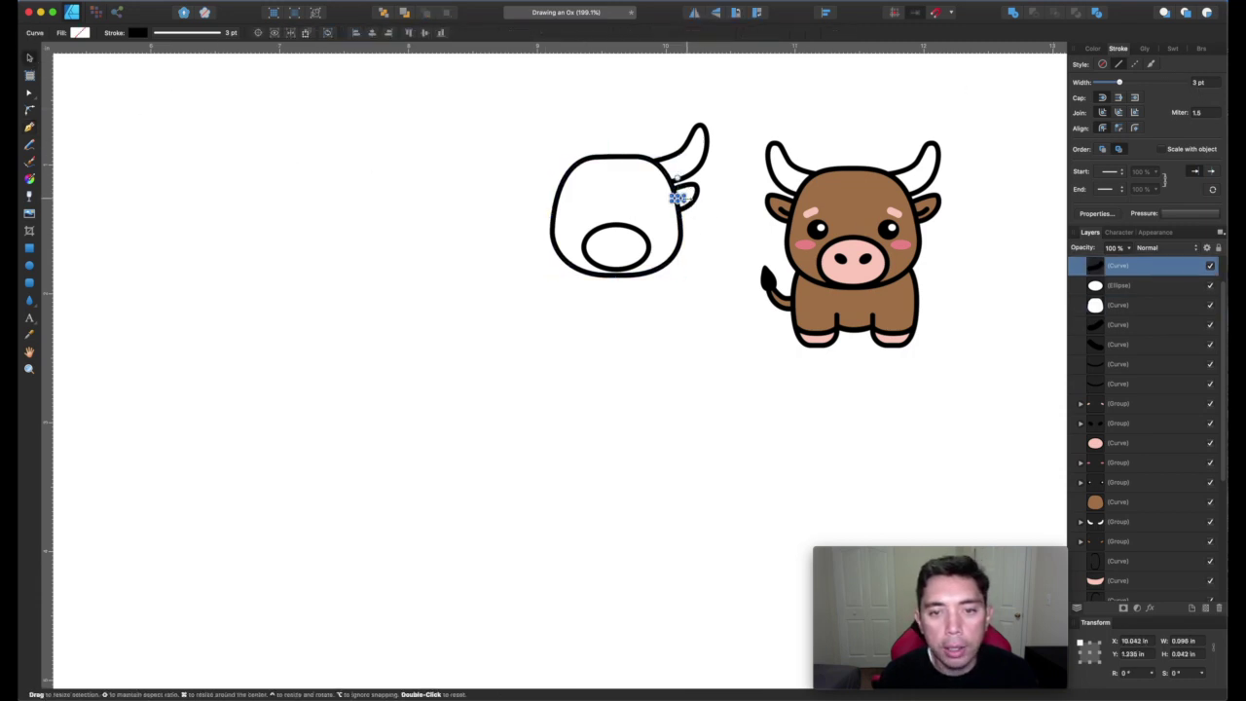
left_click(697, 198, "shift")
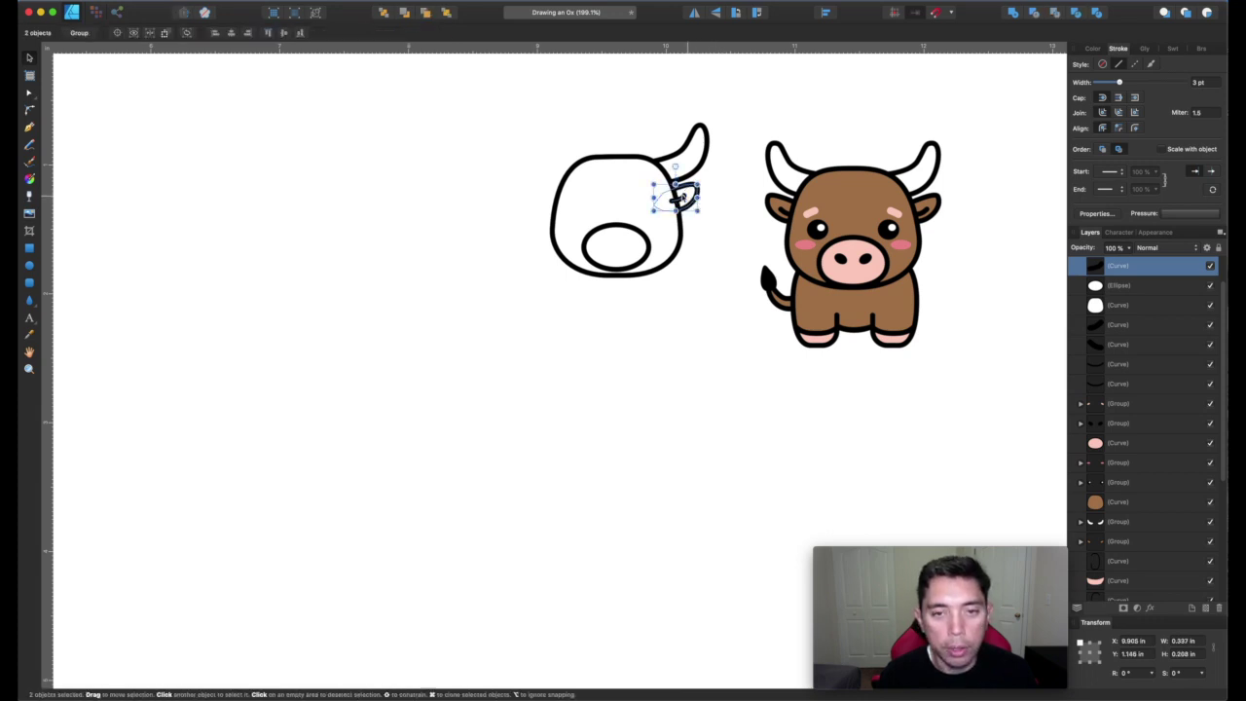
key("super+k")
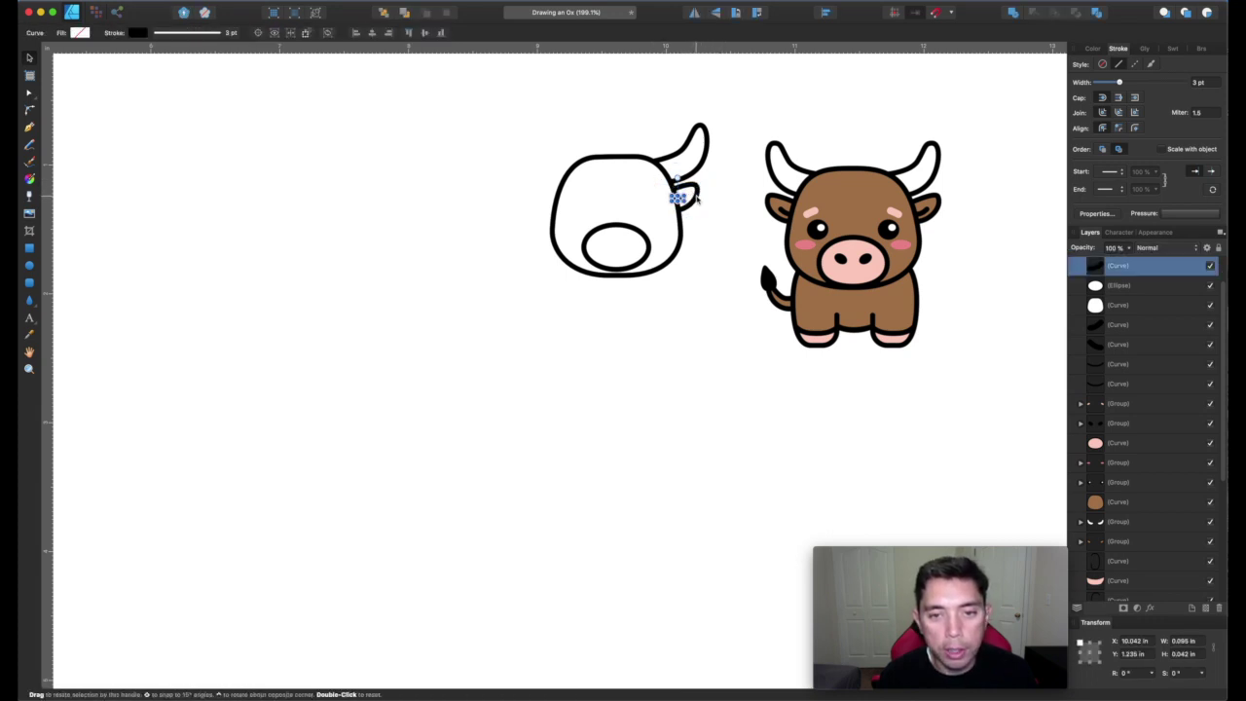
key("super+shift+bracketleft")
left_click(1088, 48)
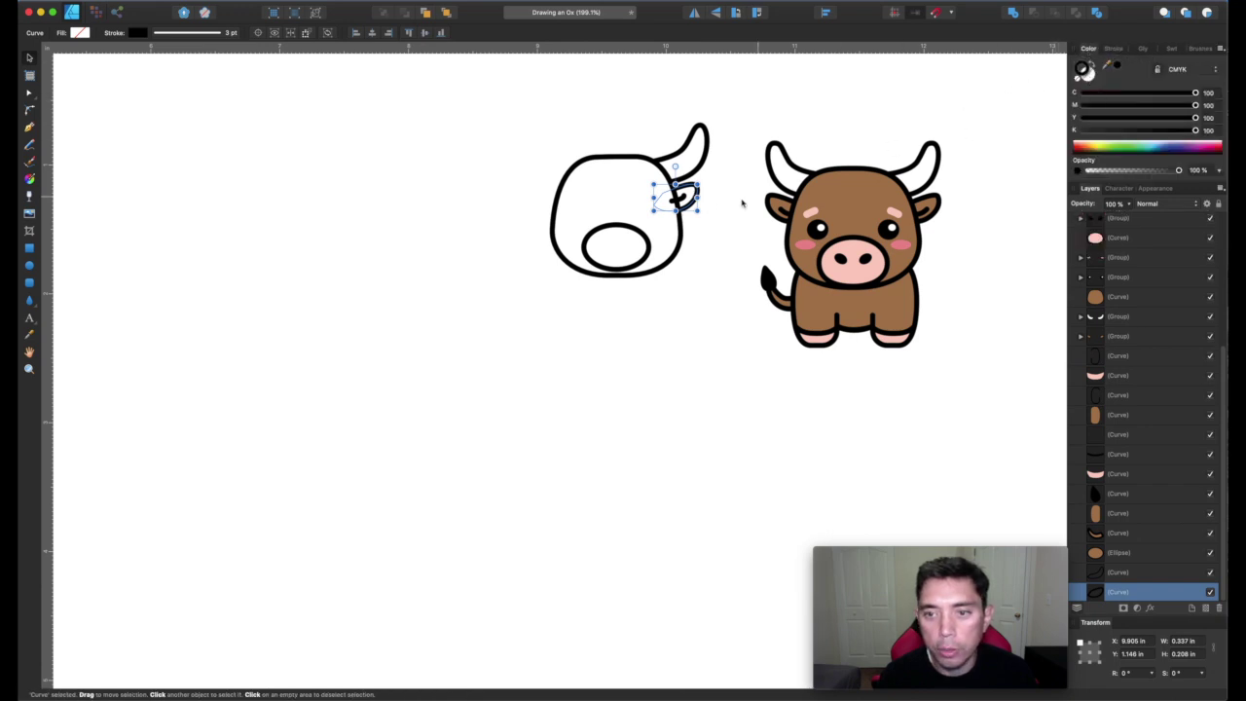
left_click(680, 201, "shift")
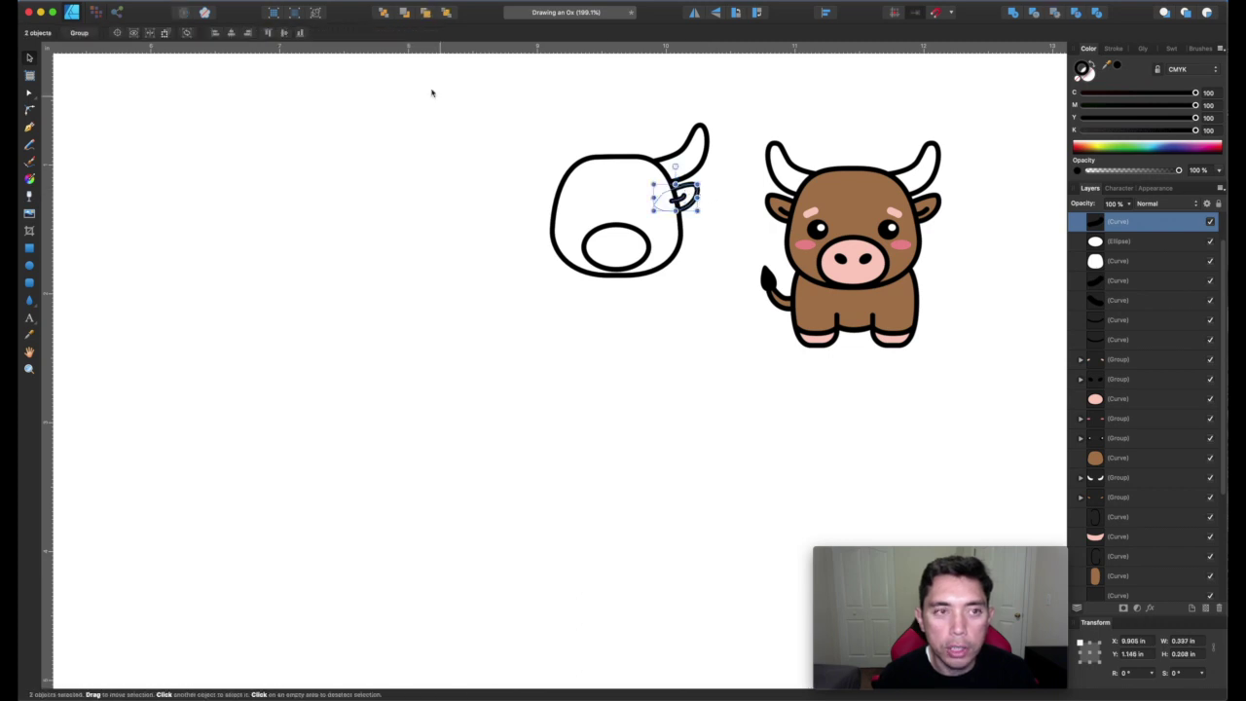
left_click(700, 163, "shift")
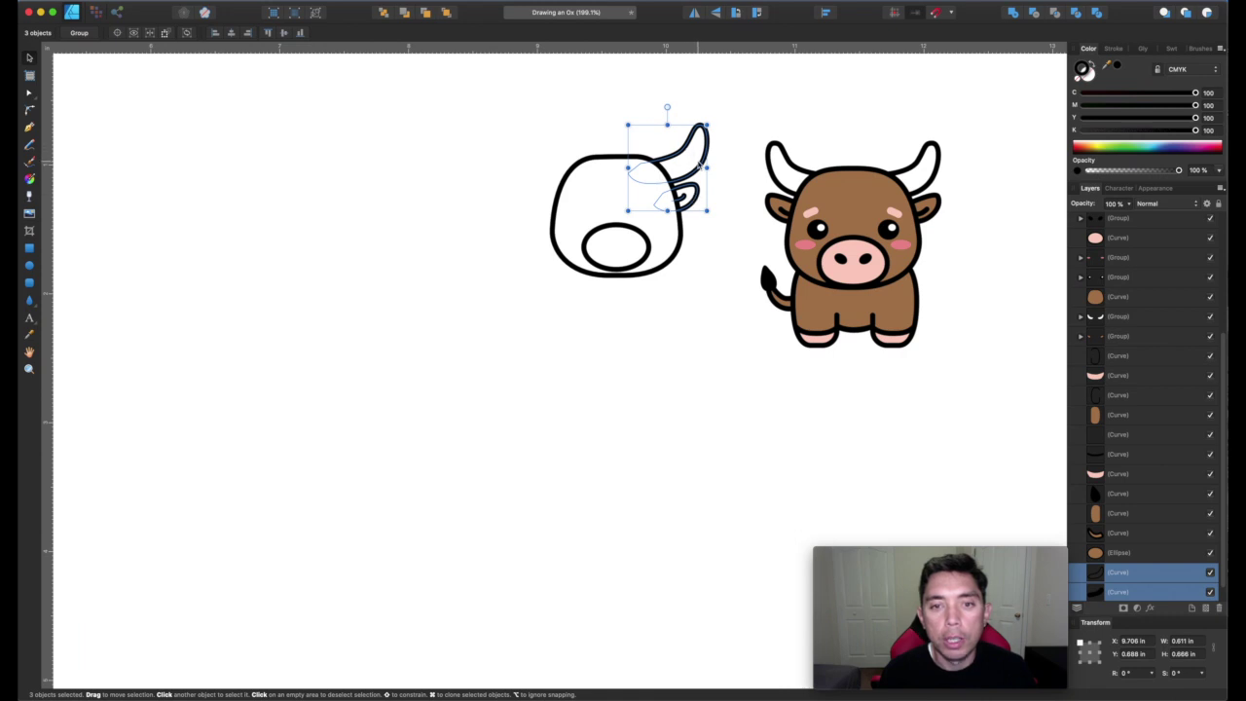
Step: Duplicate the horn and ear, flip the copy horizontally, and place it on the head's left side
left_click_drag(703, 166, 526, 183)
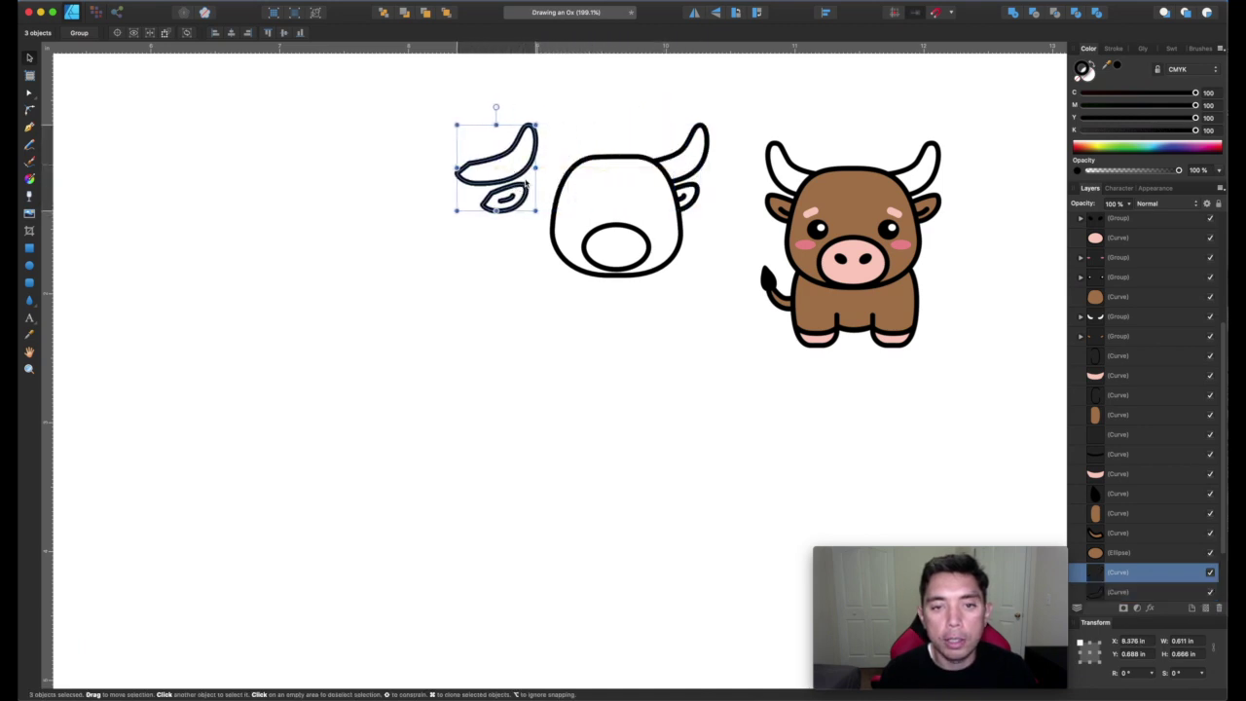
left_click(696, 16)
left_click_drag(521, 185, 582, 193)
left_click(562, 103)
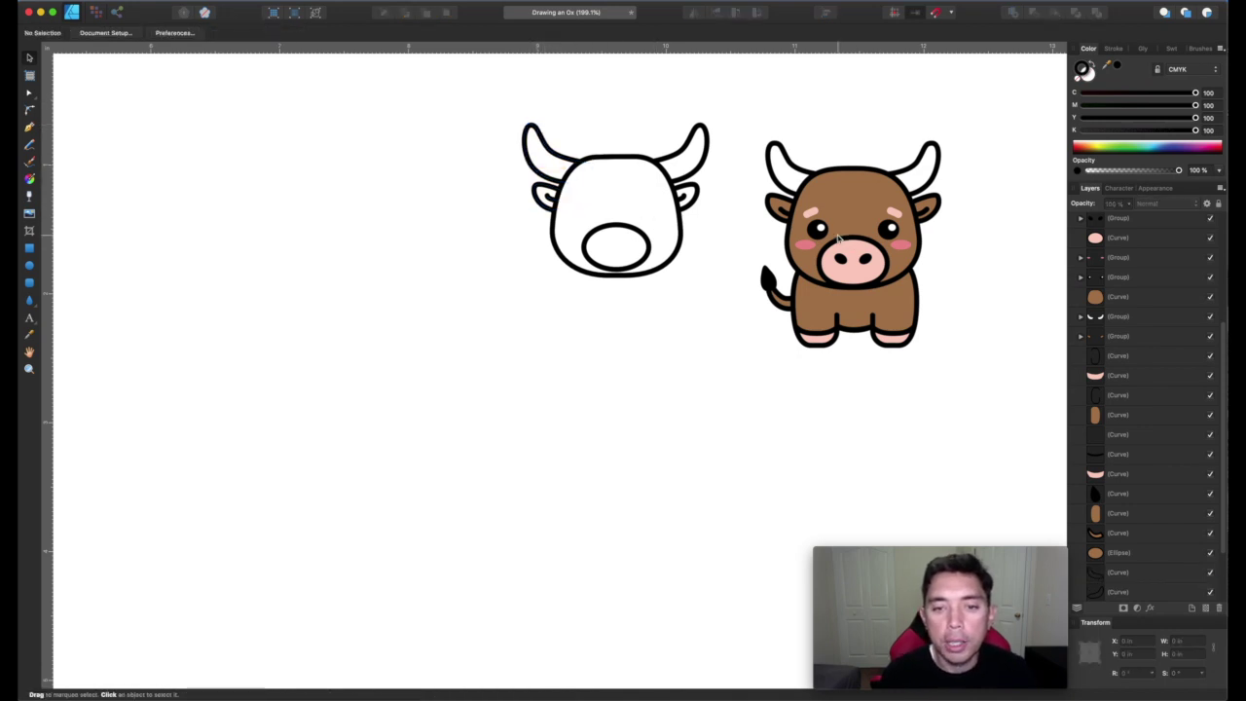
left_click(30, 267)
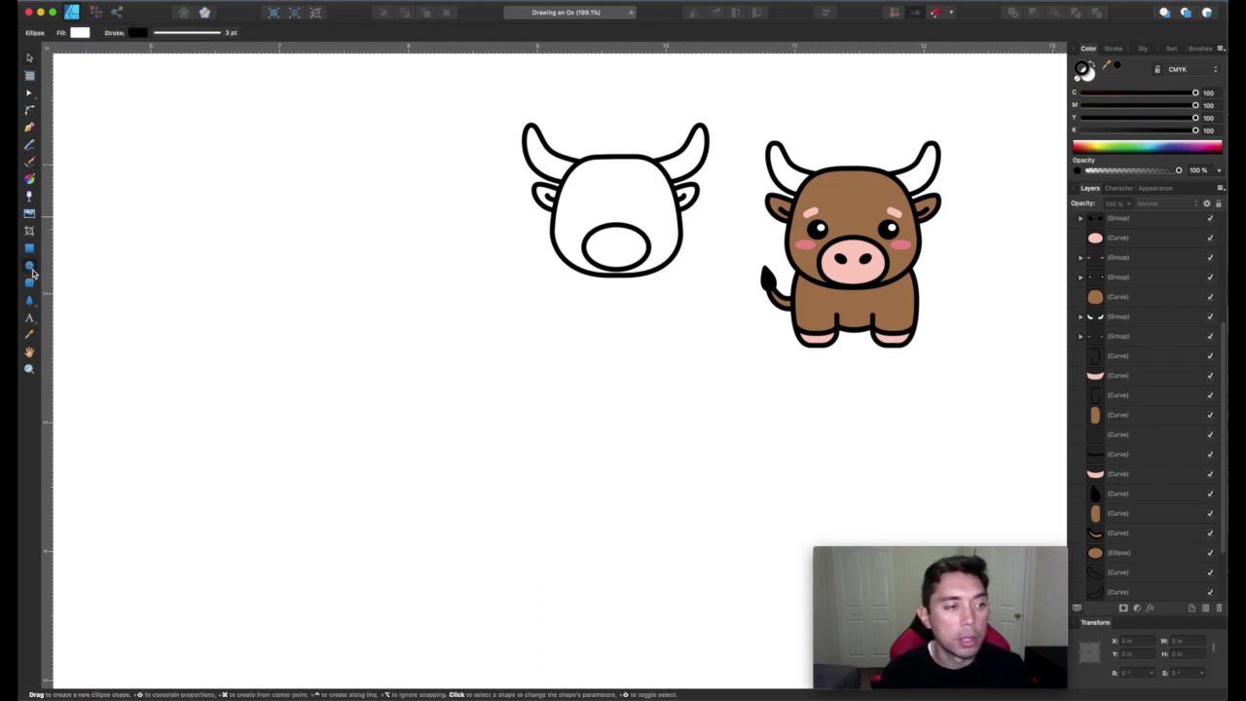
Step: Draw a small black eye circle with no outline above the muzzle on the left
left_click_drag(571, 206, 592, 225)
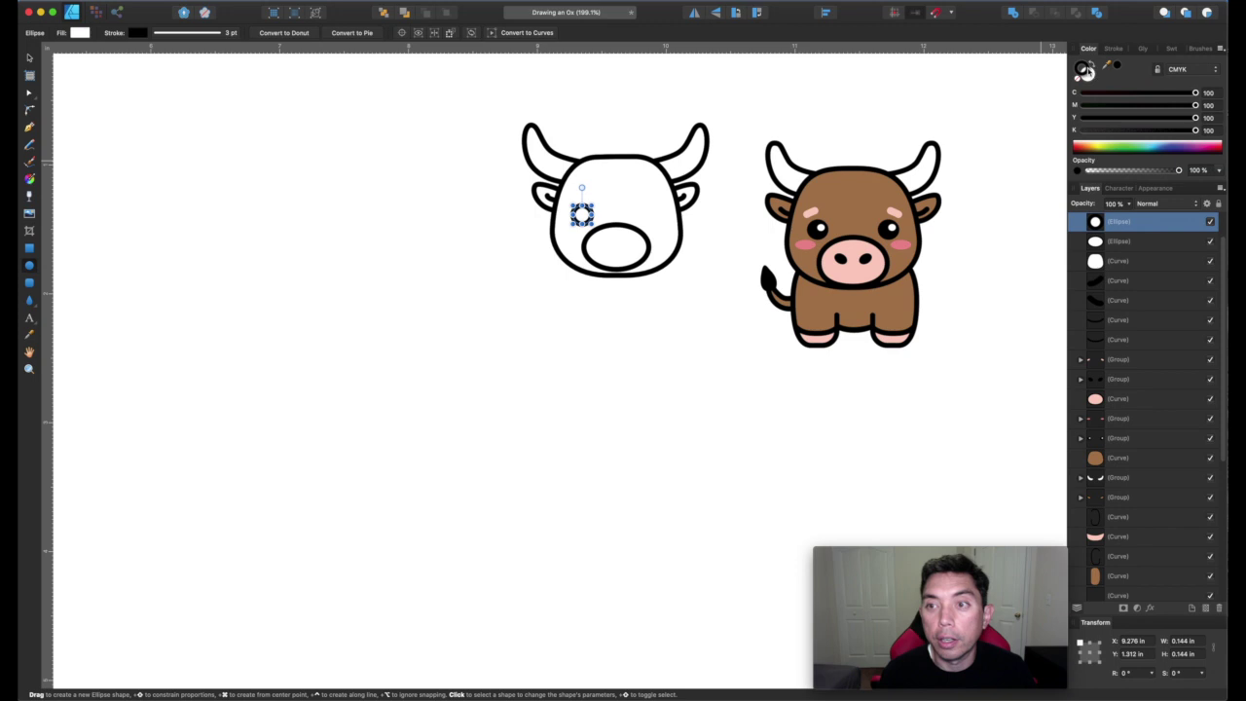
left_click(1083, 78)
left_click(1111, 69)
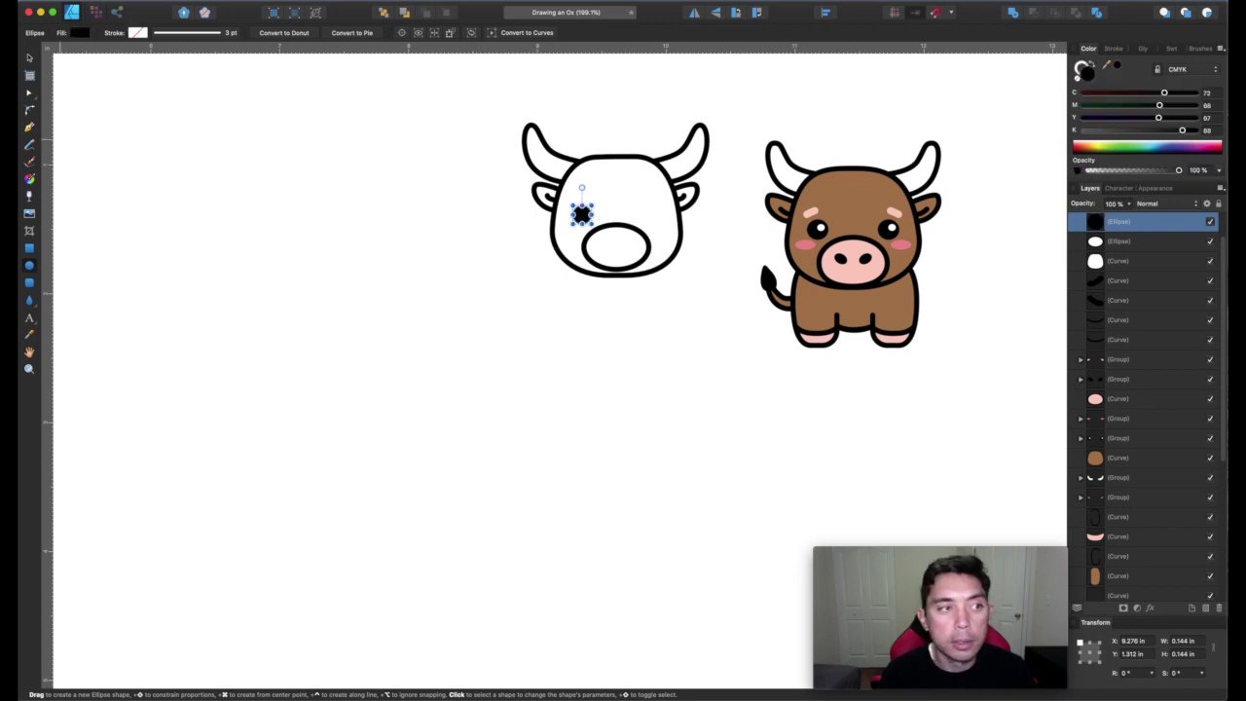
key("v")
left_click(555, 284)
left_click(582, 216)
left_click_drag(583, 216, 583, 216)
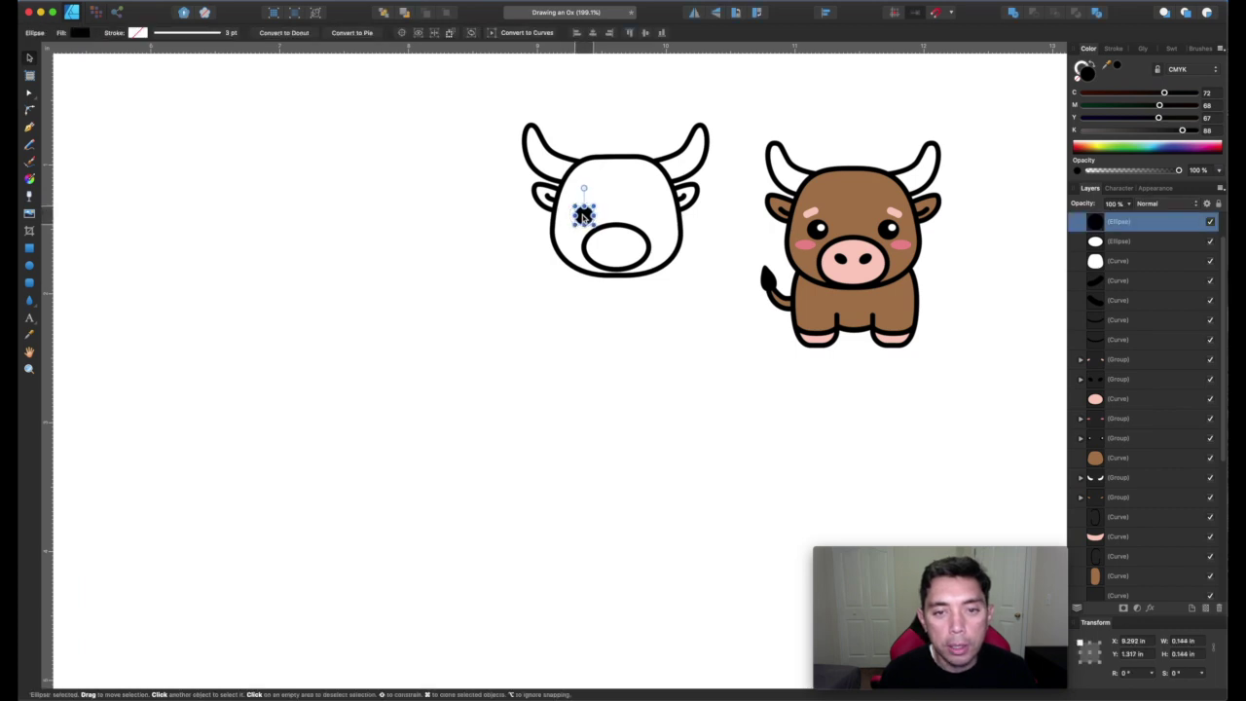
scroll(582, 217, "up", 5)
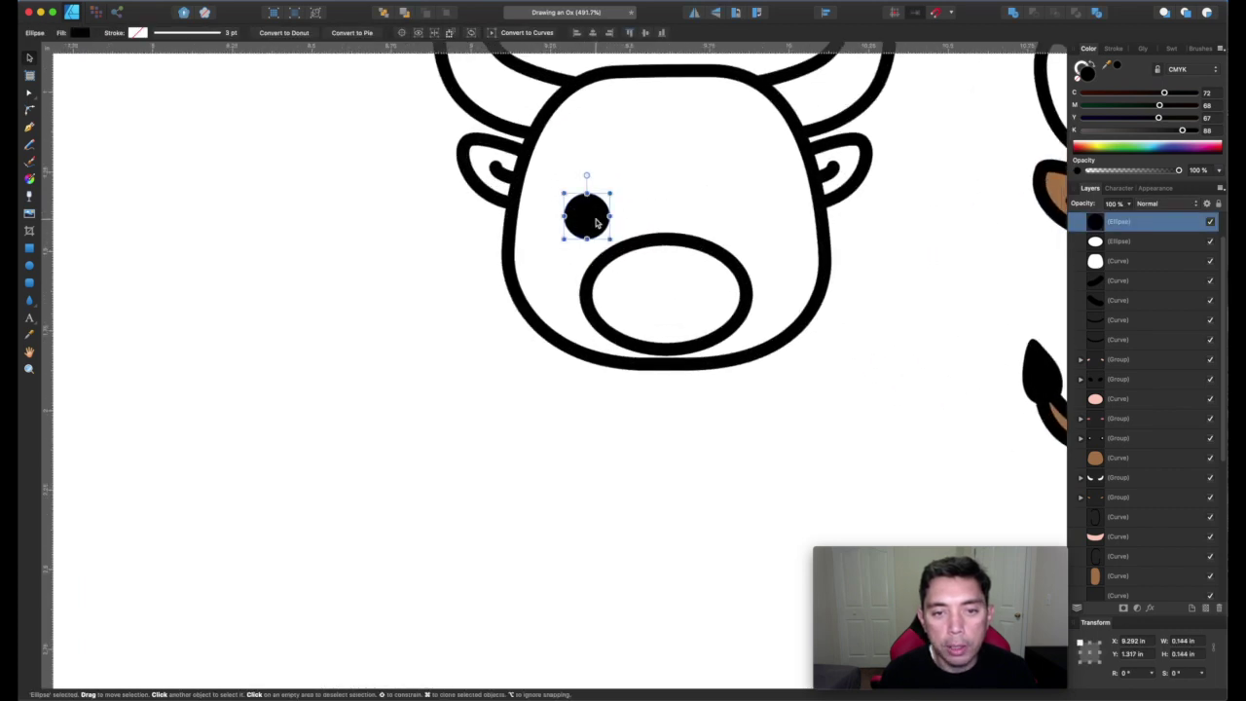
left_click_drag(597, 222, 636, 222)
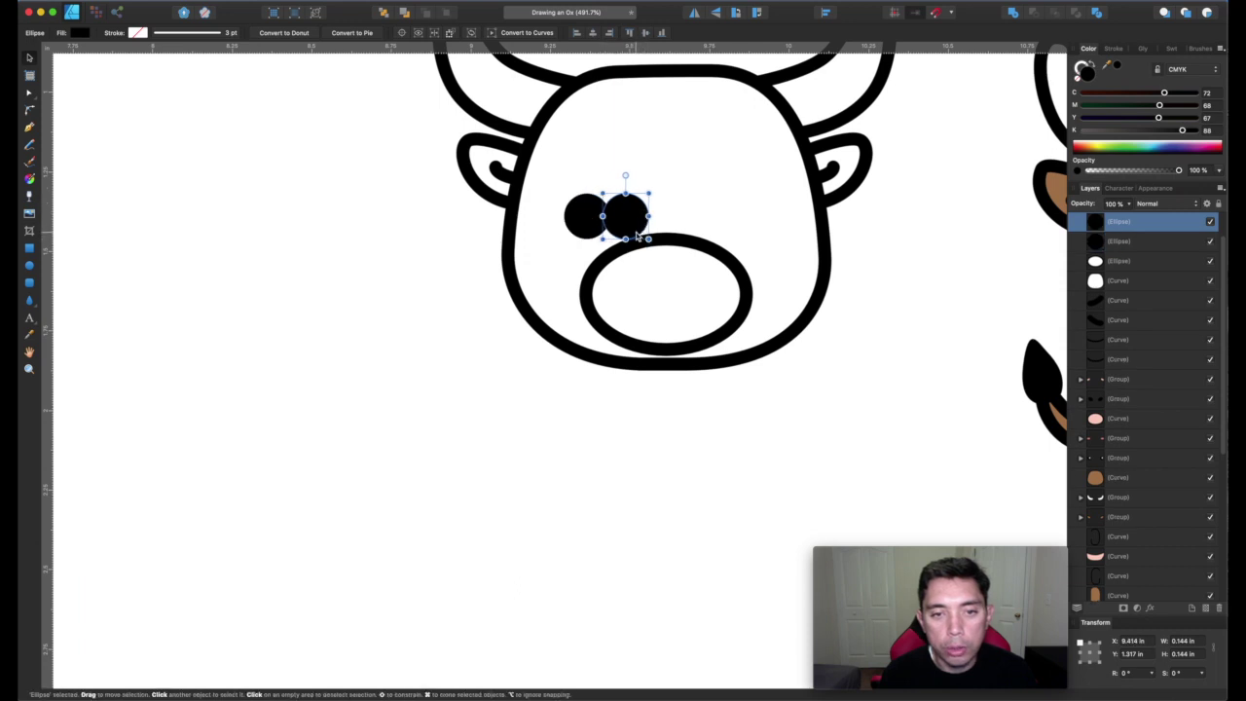
key("super+z")
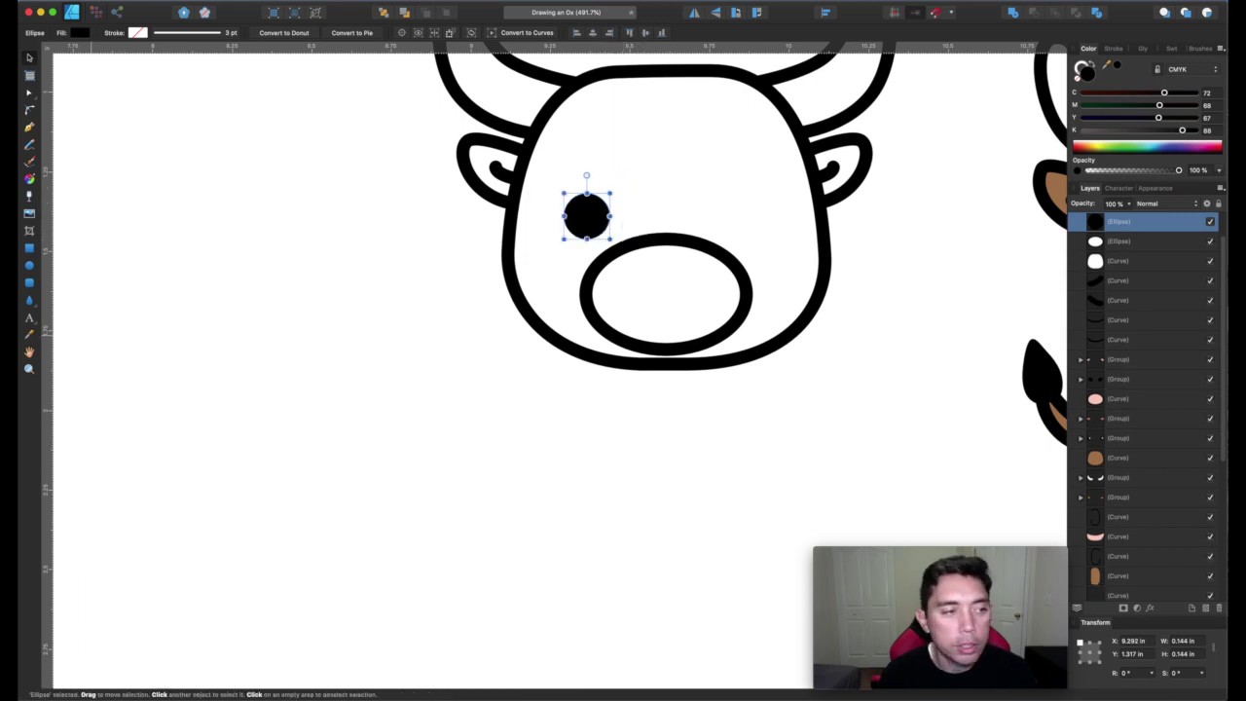
Step: Add a tiny ellipse highlight inside the eye and set its CMYK to 0/0/0/0
left_click(29, 267)
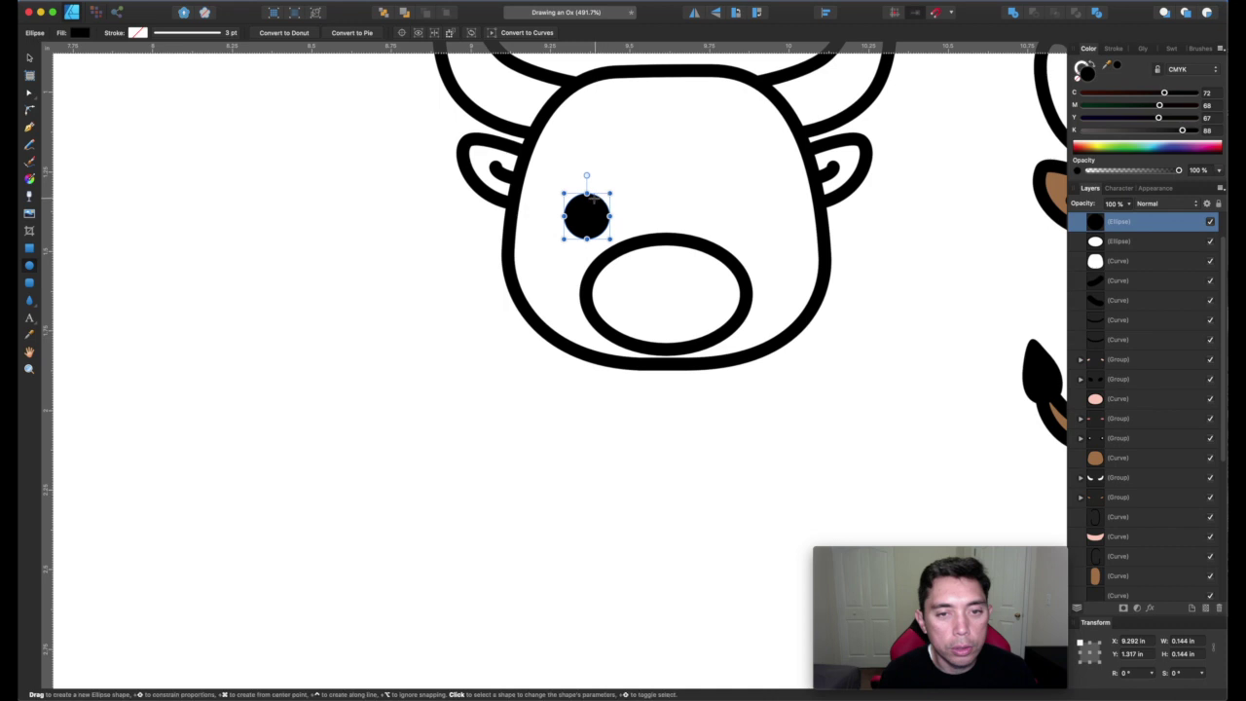
mouse_move(589, 205)
left_mouse_down()
mouse_move(637, 241)
mouse_move(605, 217)
left_mouse_up()
left_click(1085, 129)
left_click(1085, 117)
left_click(1084, 105)
left_click(1085, 92)
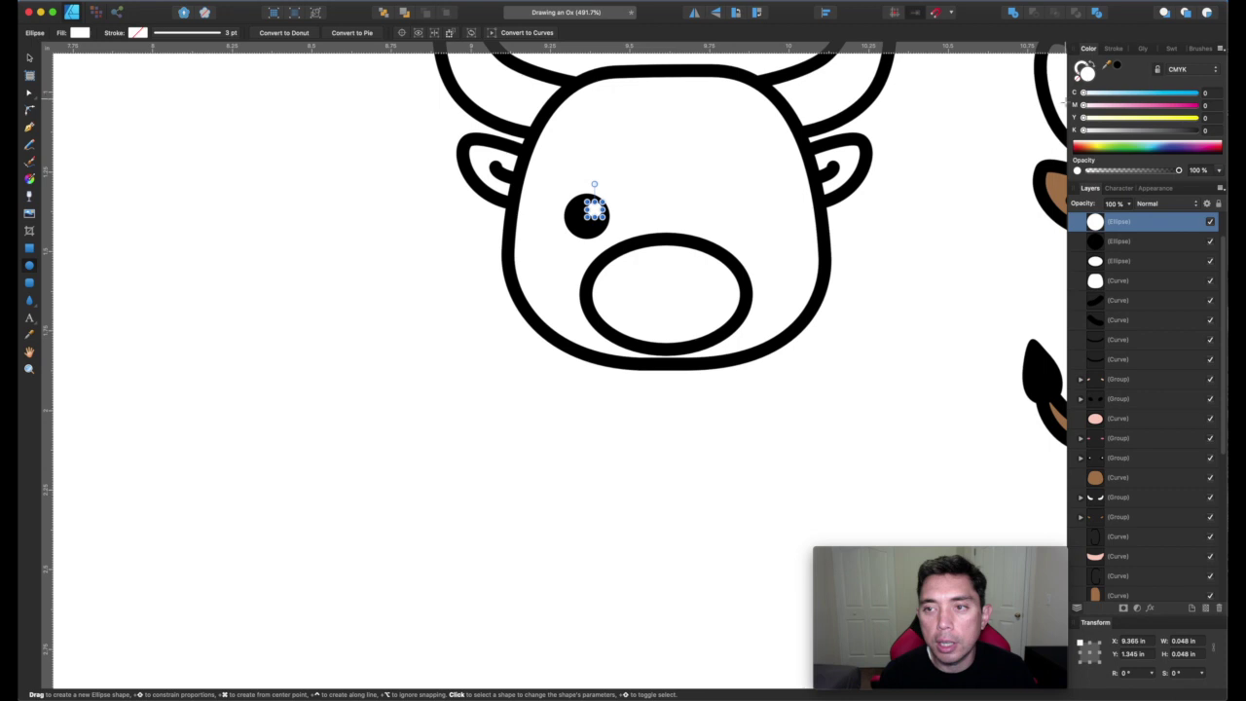
left_click(28, 58)
left_click(451, 199)
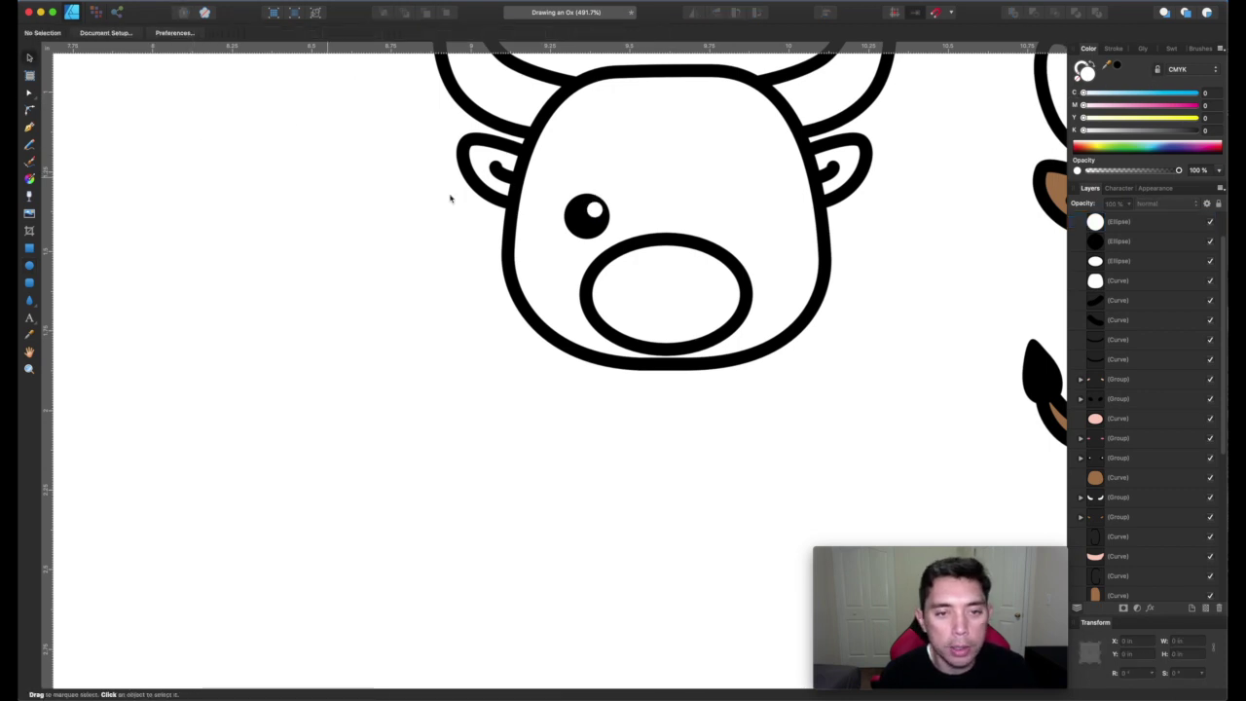
left_click(598, 211)
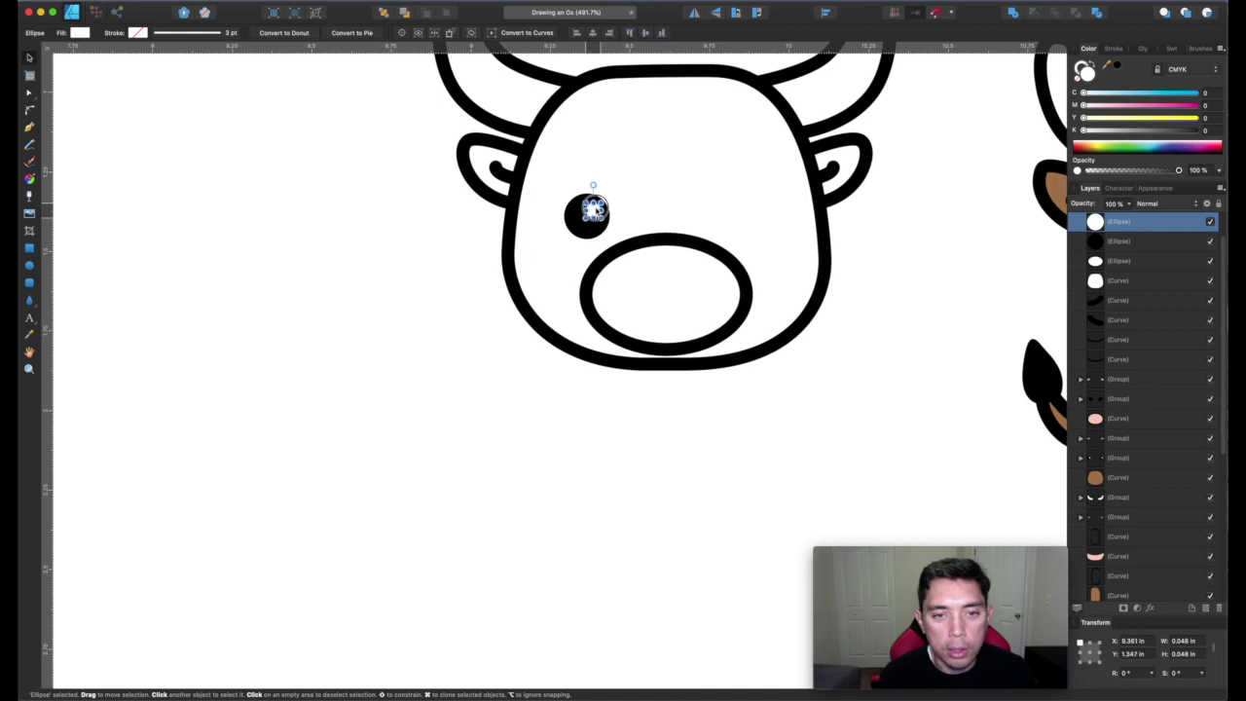
left_click(365, 245)
scroll(426, 235, "down", 3)
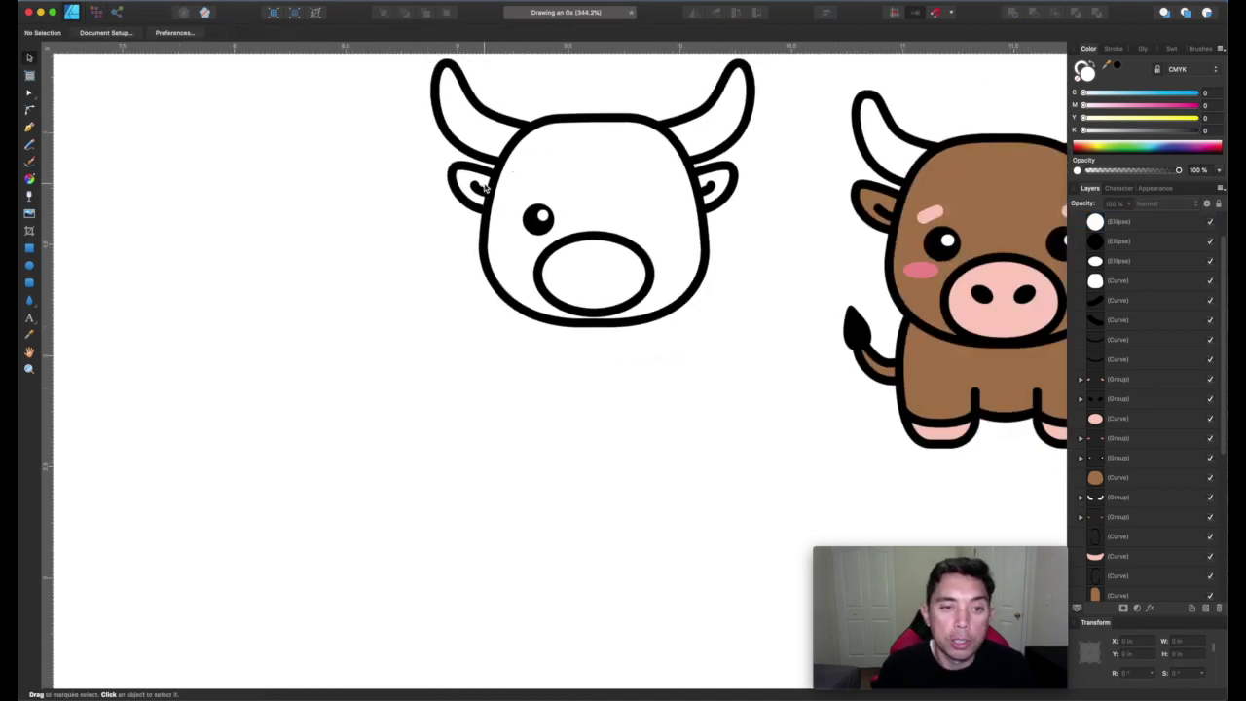
Step: Try reshaping a node on the left inner-ear curve, then undo the change
left_click(483, 188)
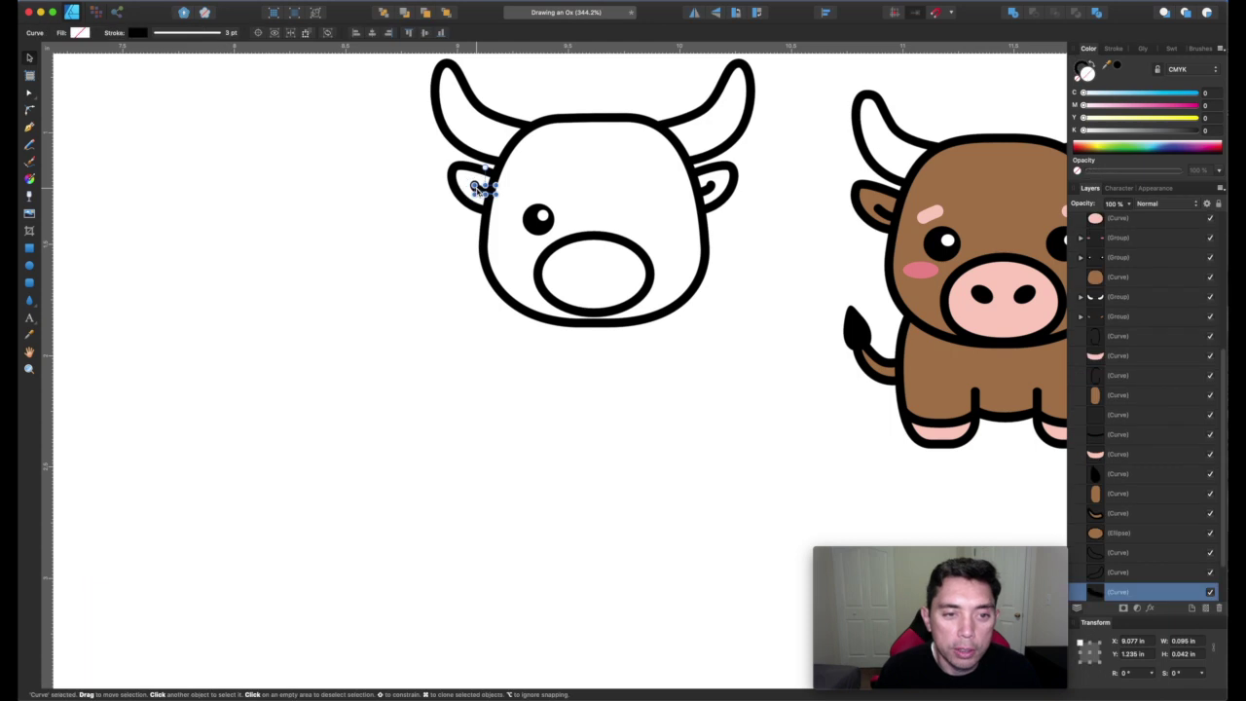
left_click(30, 95)
left_click(475, 186)
left_click_drag(474, 186, 482, 188)
key("super+z")
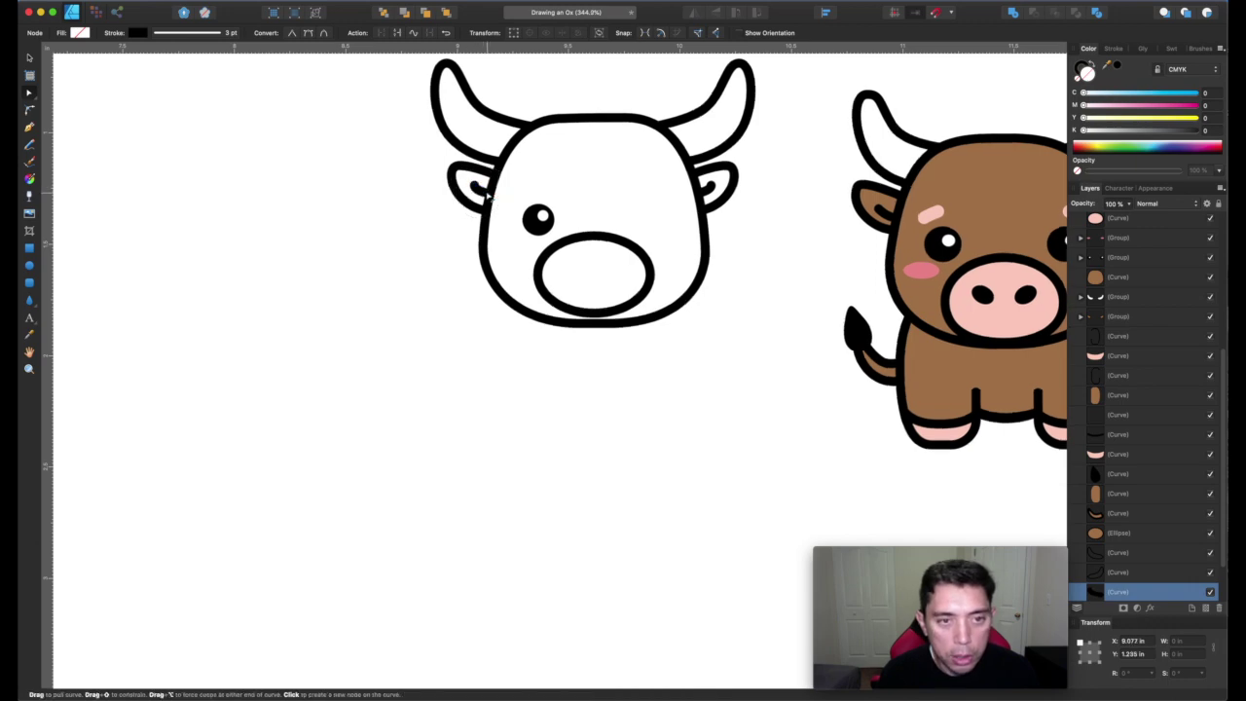
scroll(516, 164, "up", 2)
scroll(413, 271, "down", 2)
left_click(412, 271)
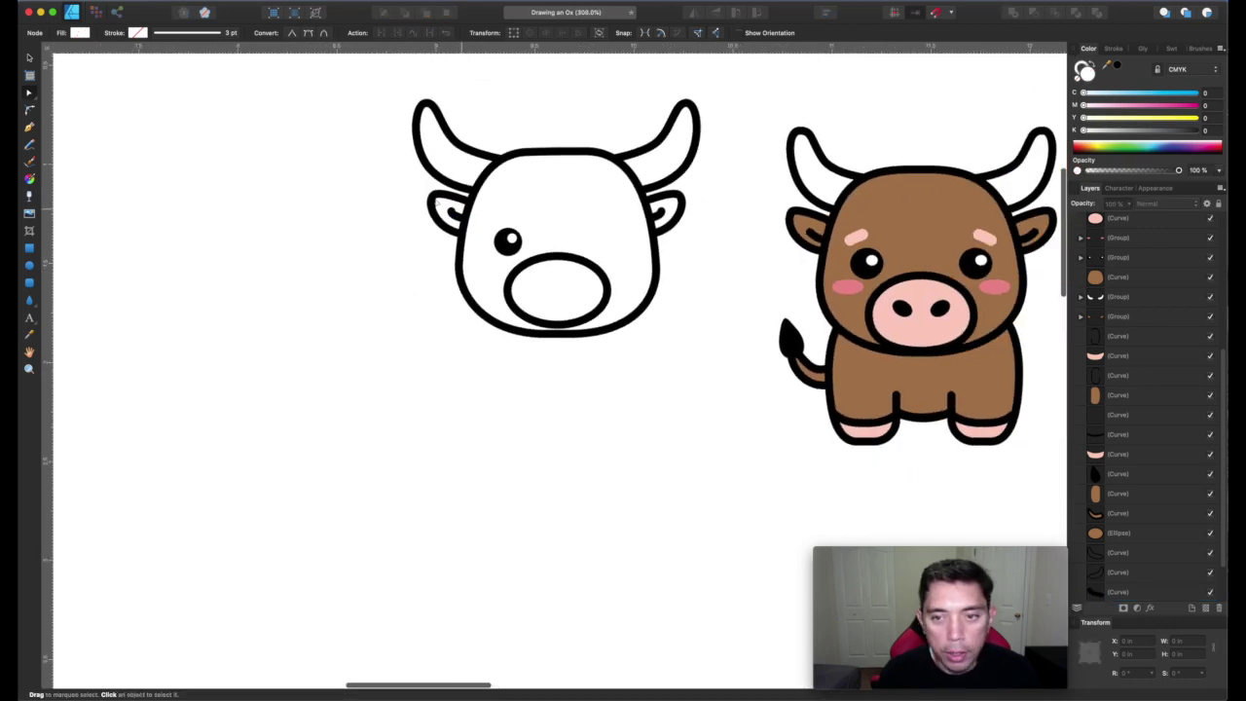
left_click(30, 60)
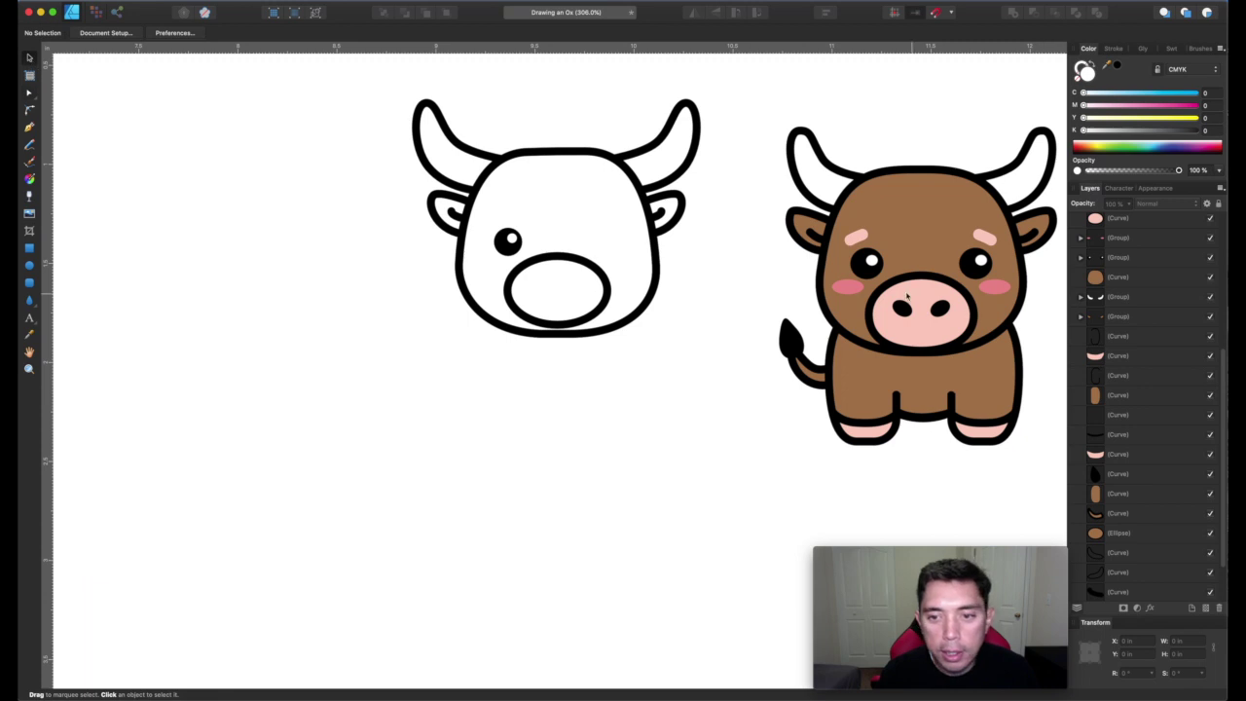
Step: Draw a small solid black cheek oval beside the muzzle, then begin an eyebrow path above the eye
left_click(30, 264)
left_click_drag(476, 260, 508, 277)
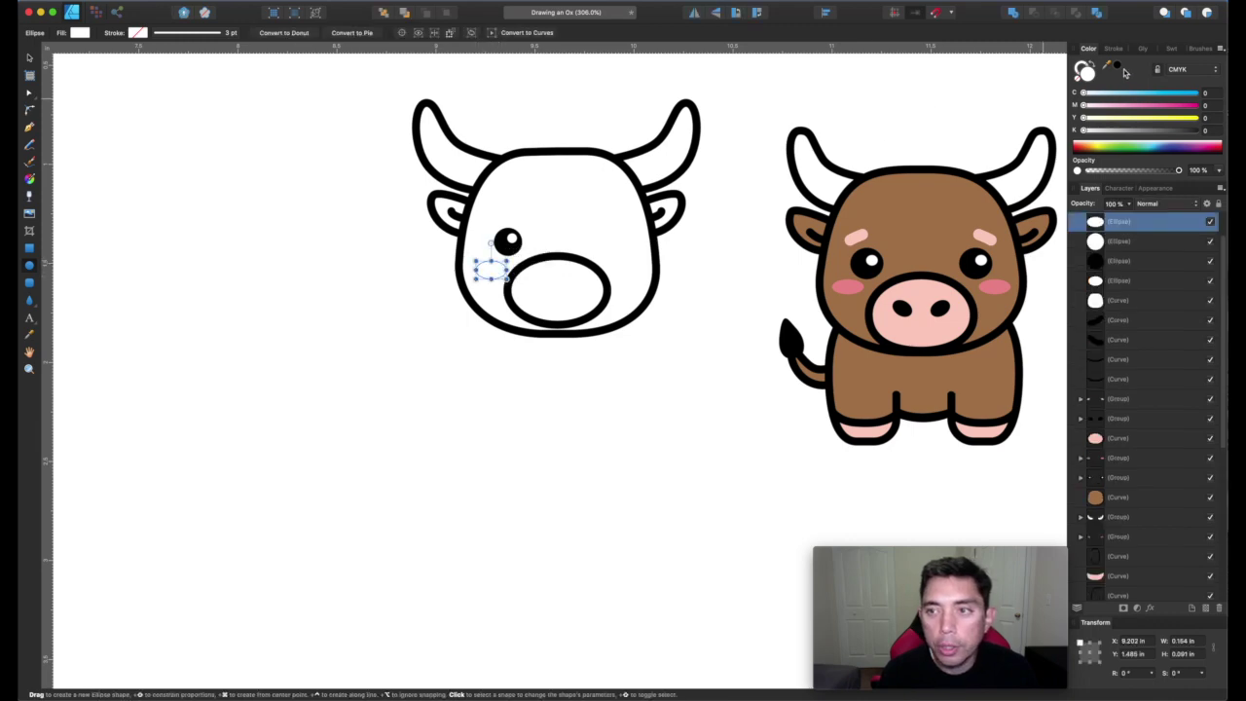
left_click(1119, 67)
left_click(29, 58)
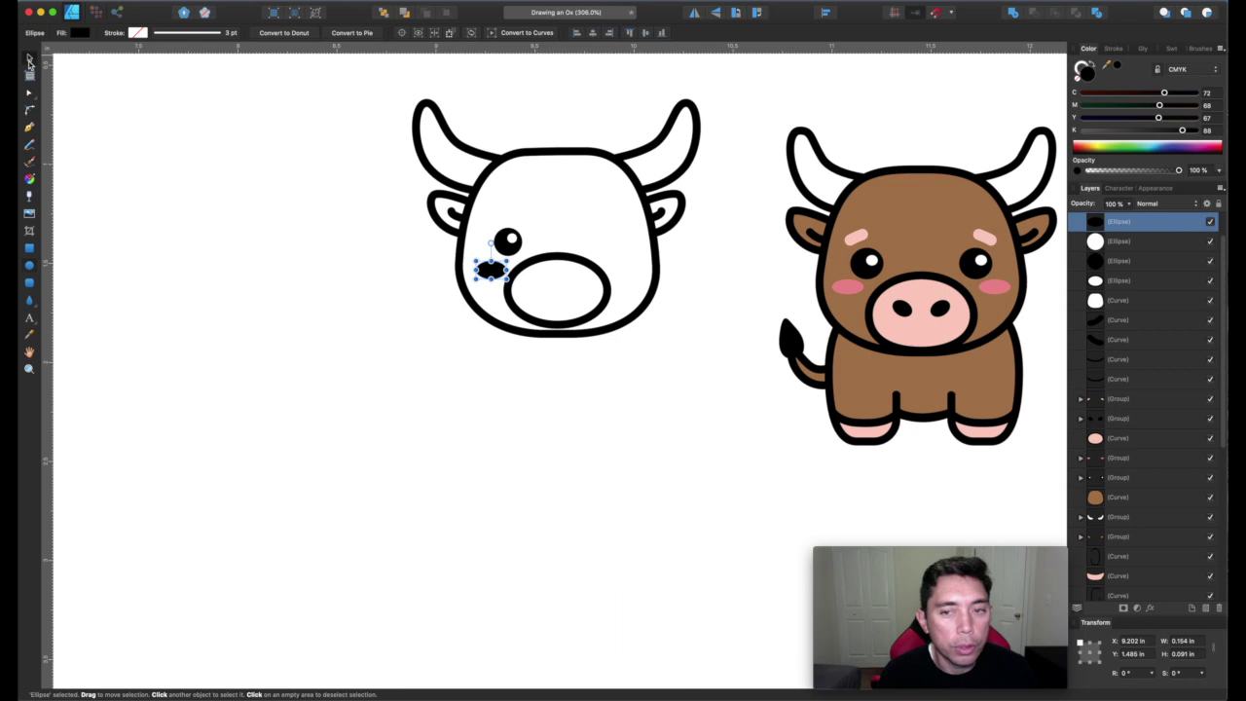
left_click(278, 252)
left_click(479, 269)
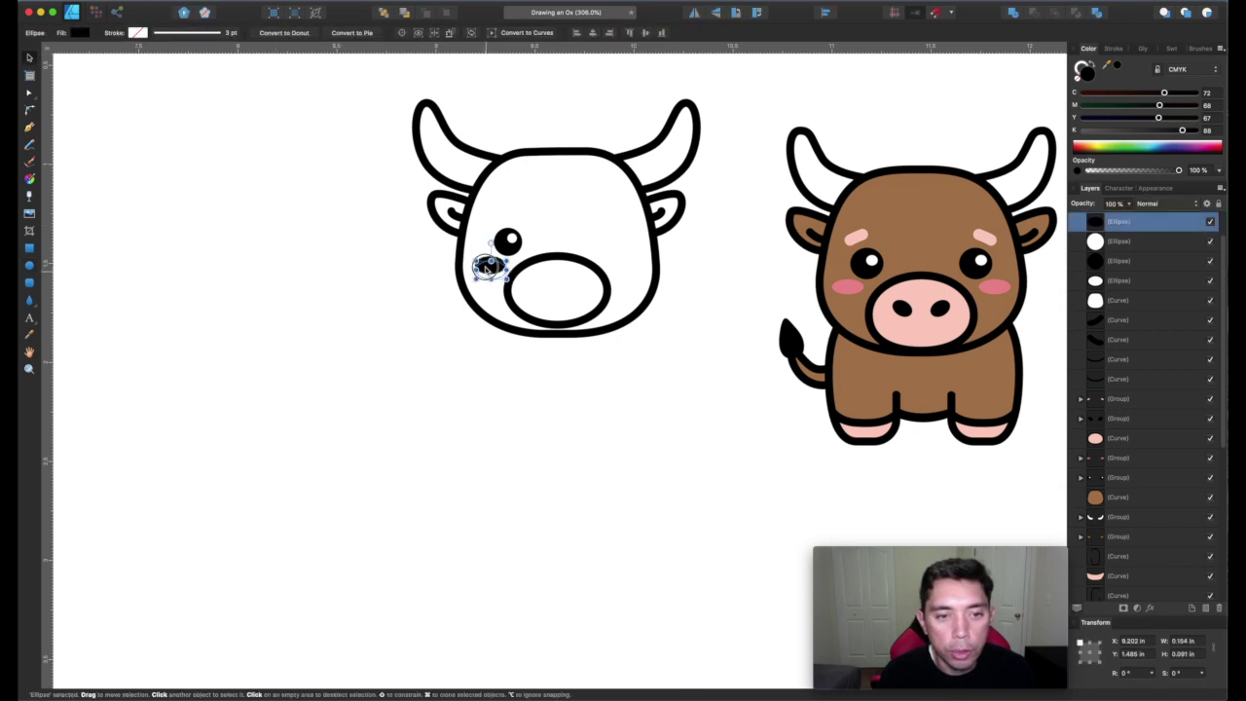
left_click(424, 369)
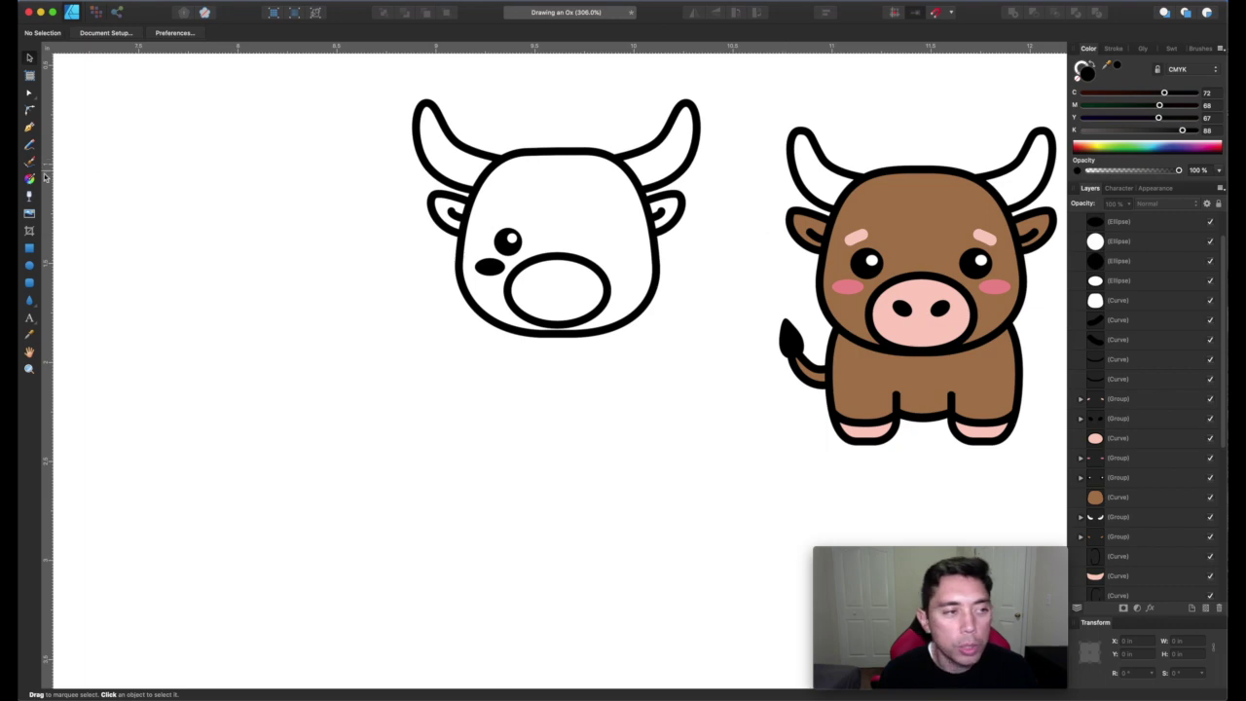
left_click(30, 128)
left_click(488, 225)
Step: Finish the short eyebrow line above the left eye with a black 5 pt stroke
left_click(507, 214)
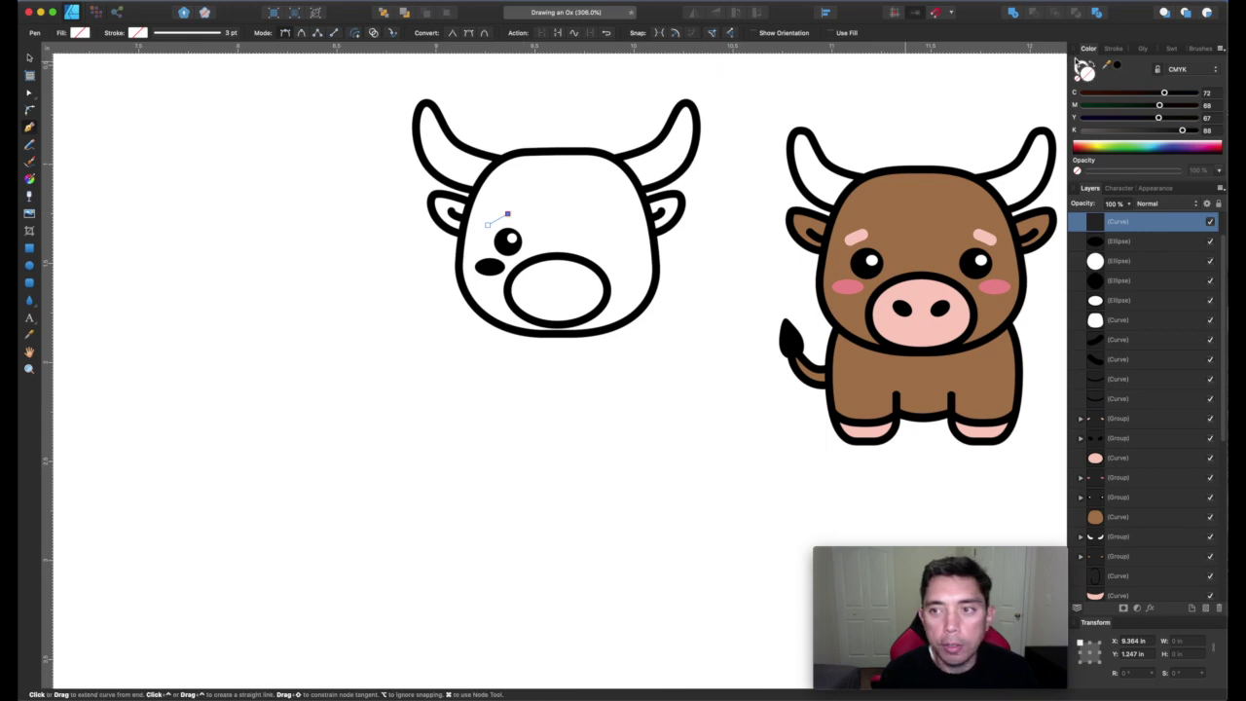
left_click(1117, 68)
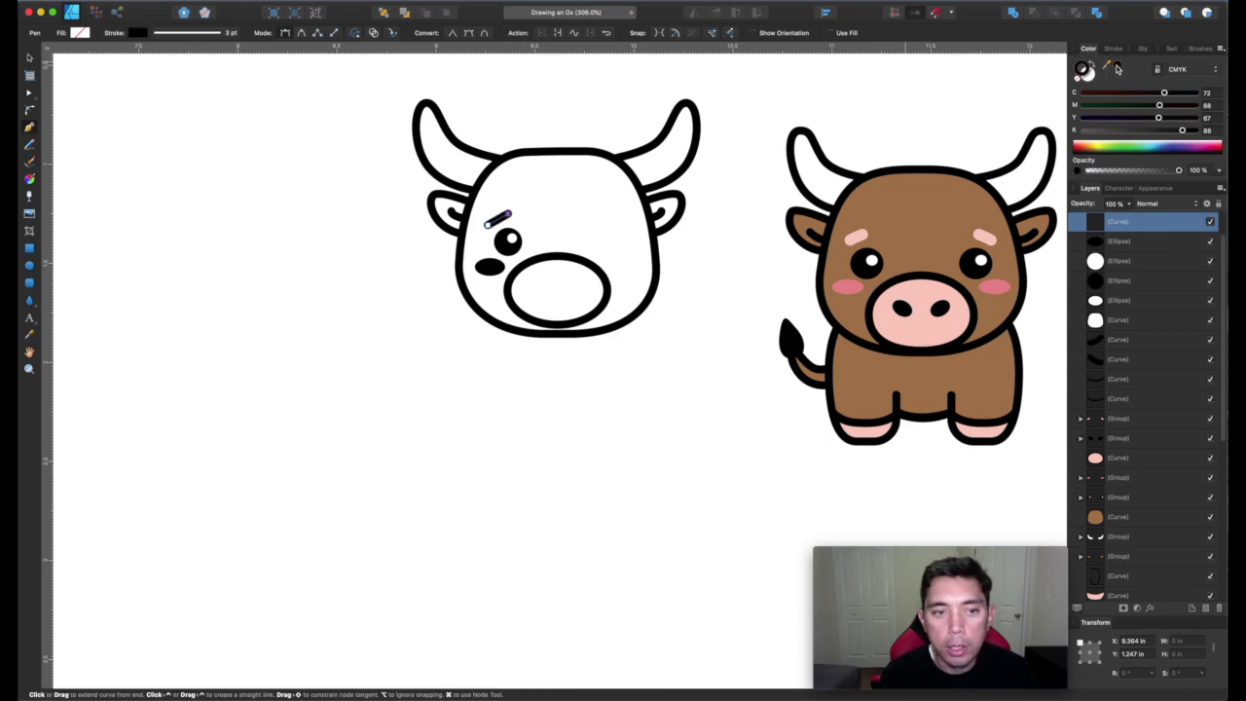
left_click(1173, 50)
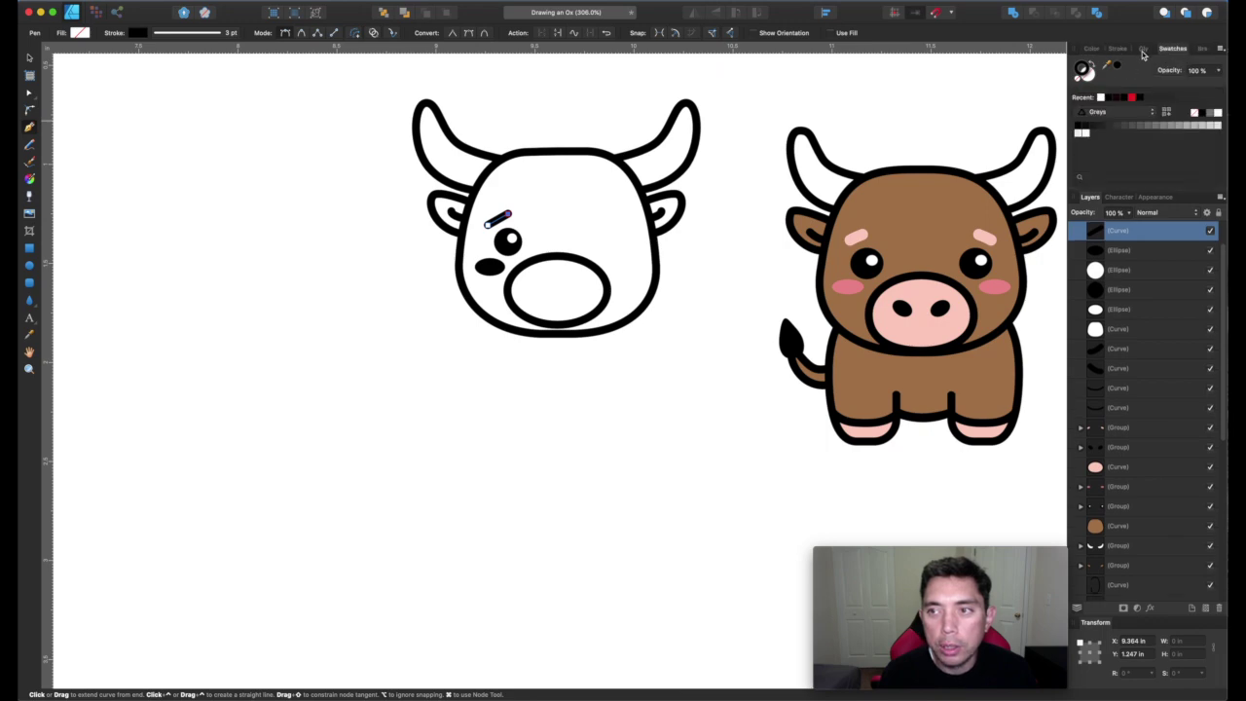
left_click(1118, 49)
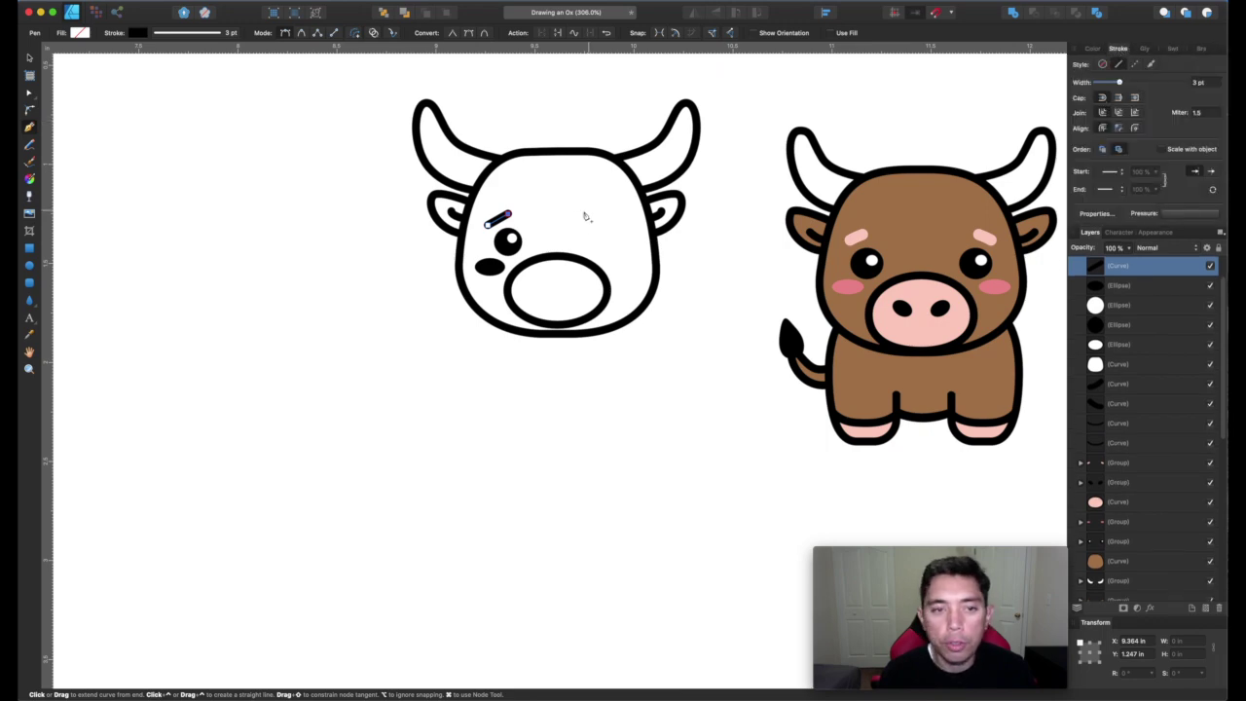
left_click_drag(1120, 84, 1124, 84)
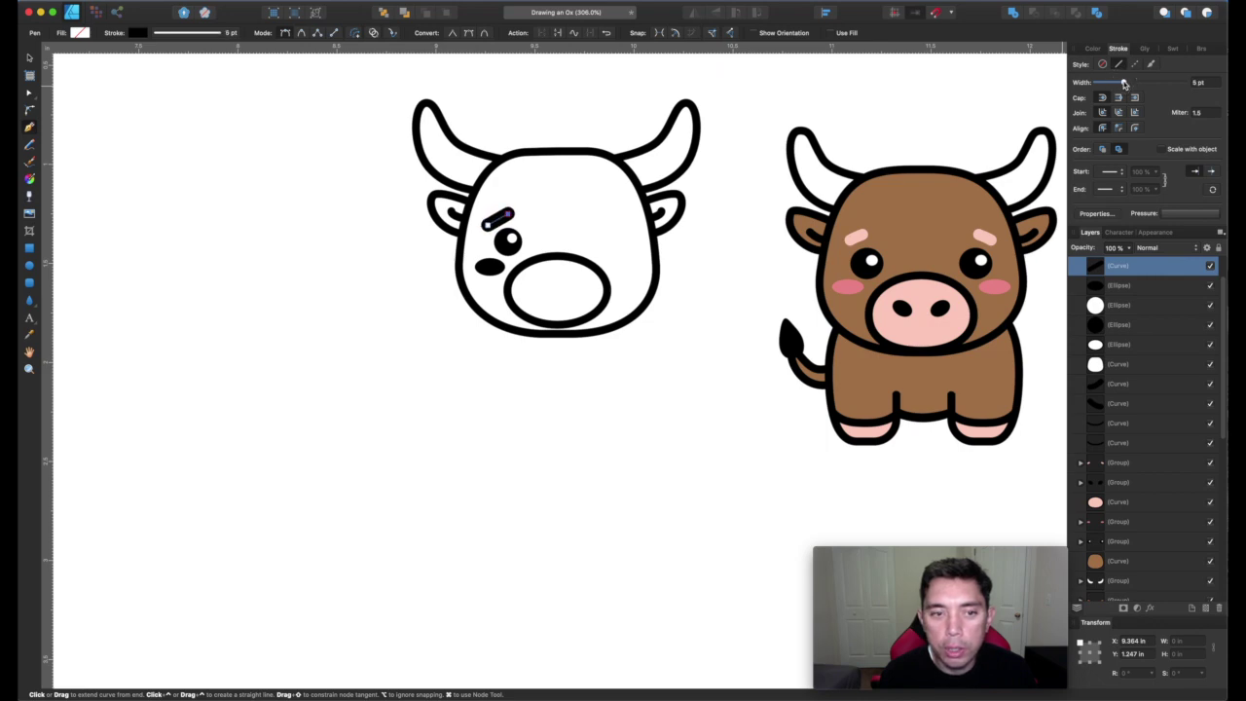
Step: Nudge the eyebrow's left end point slightly upward with the Node tool
left_click(30, 92)
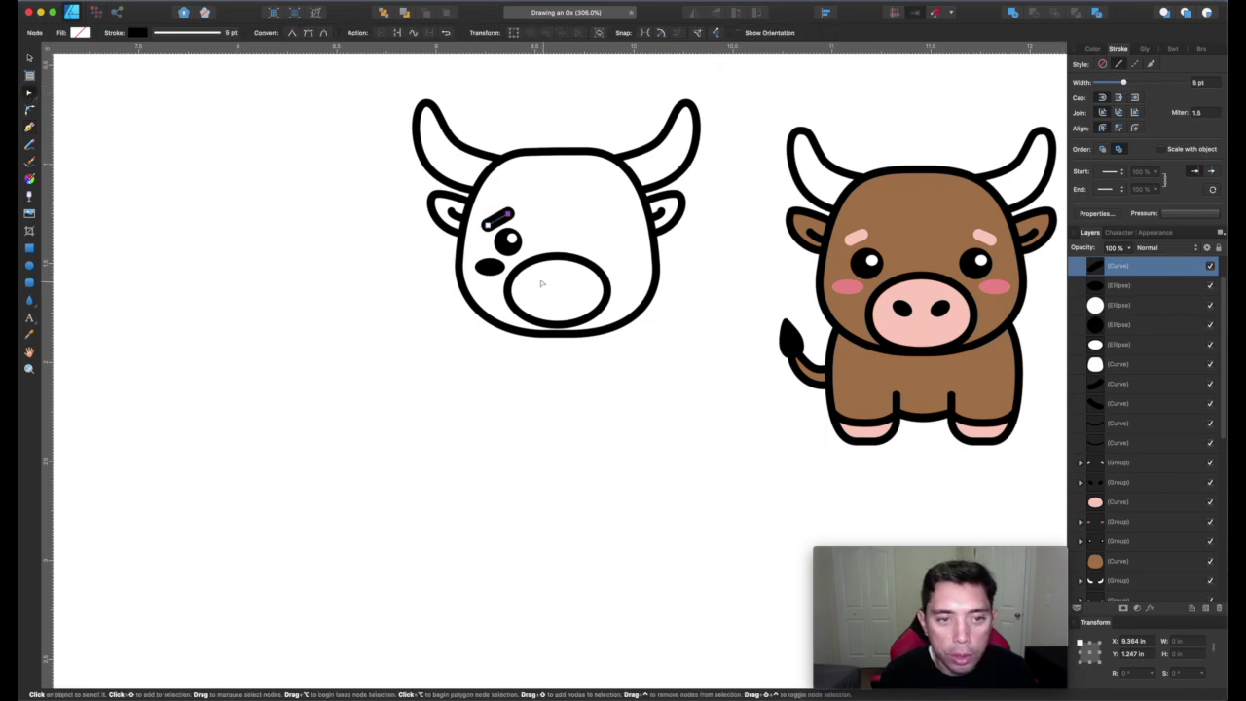
left_click(490, 223)
left_click_drag(490, 223, 496, 219)
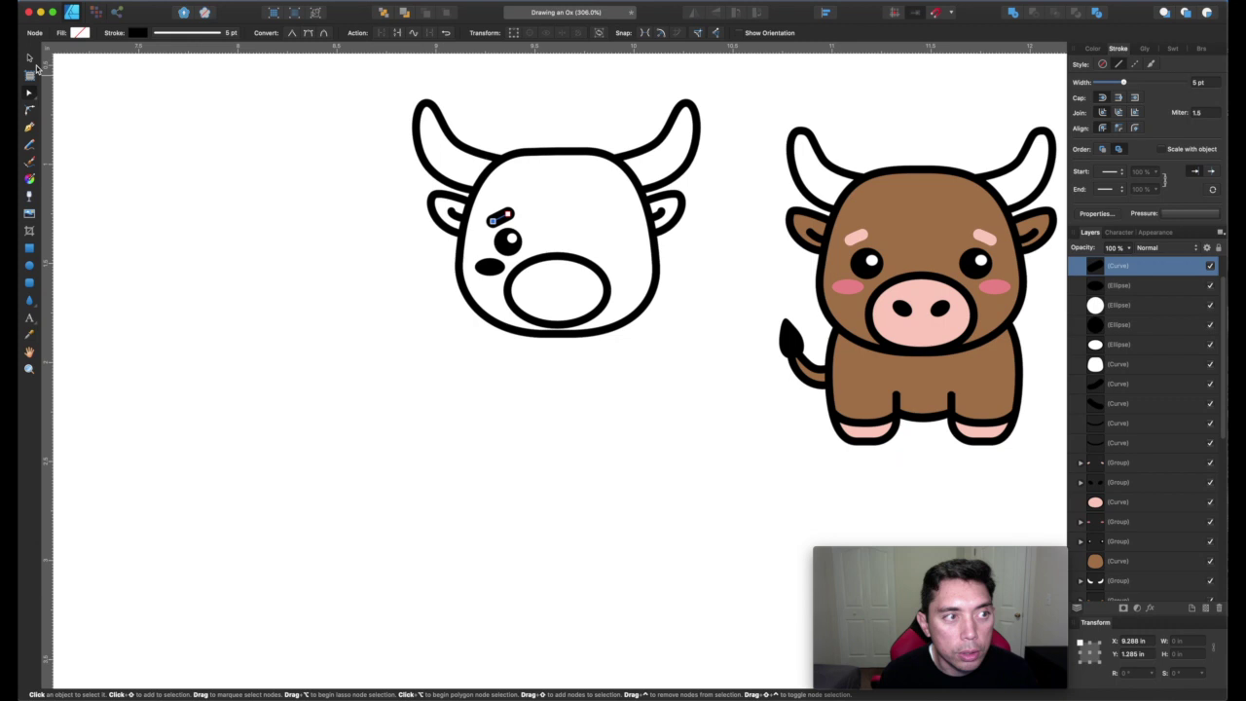
left_click(30, 58)
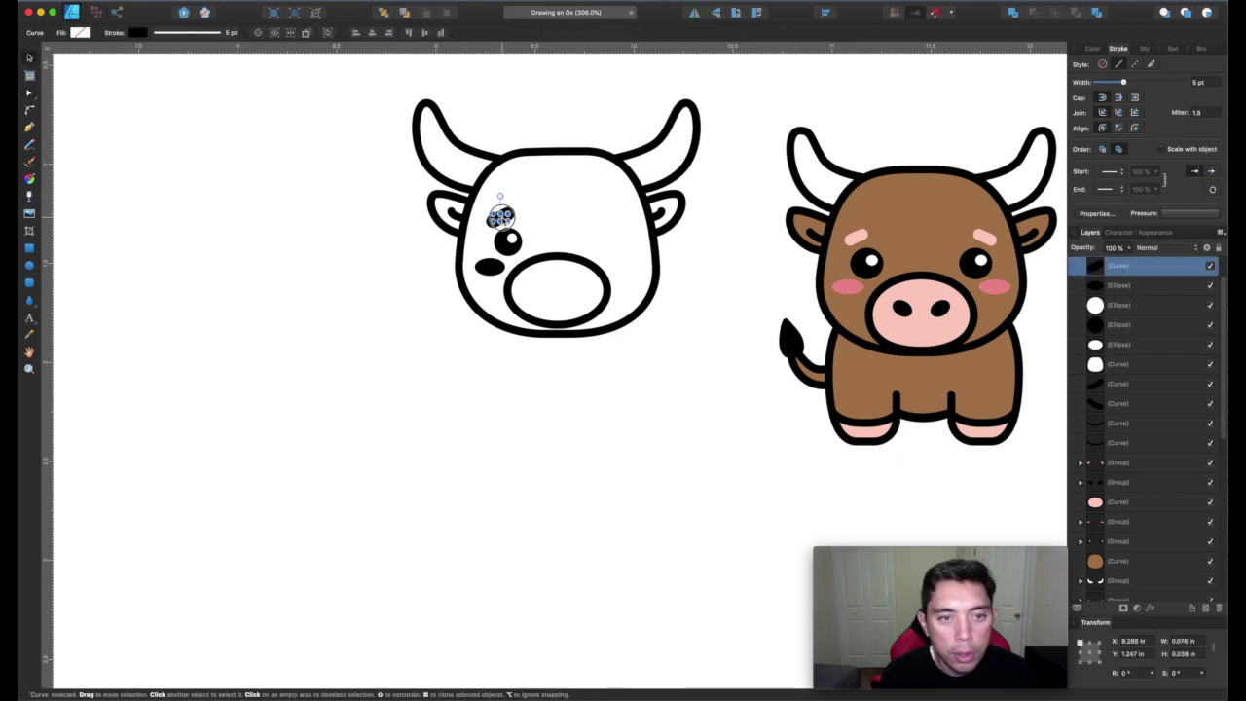
left_click(318, 419)
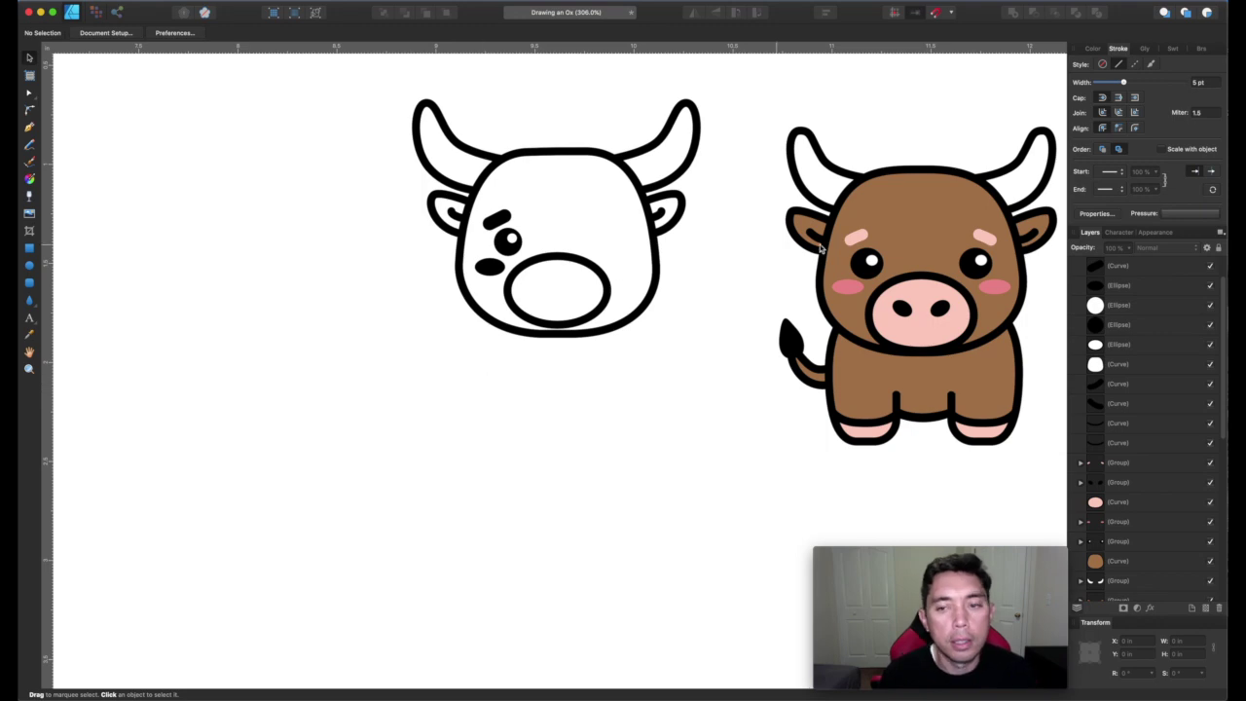
left_click(30, 265)
Step: Draw a small black ellipse nostril on the snout with no outline, tilted about -15°
left_click_drag(540, 275, 555, 296)
left_click(1091, 48)
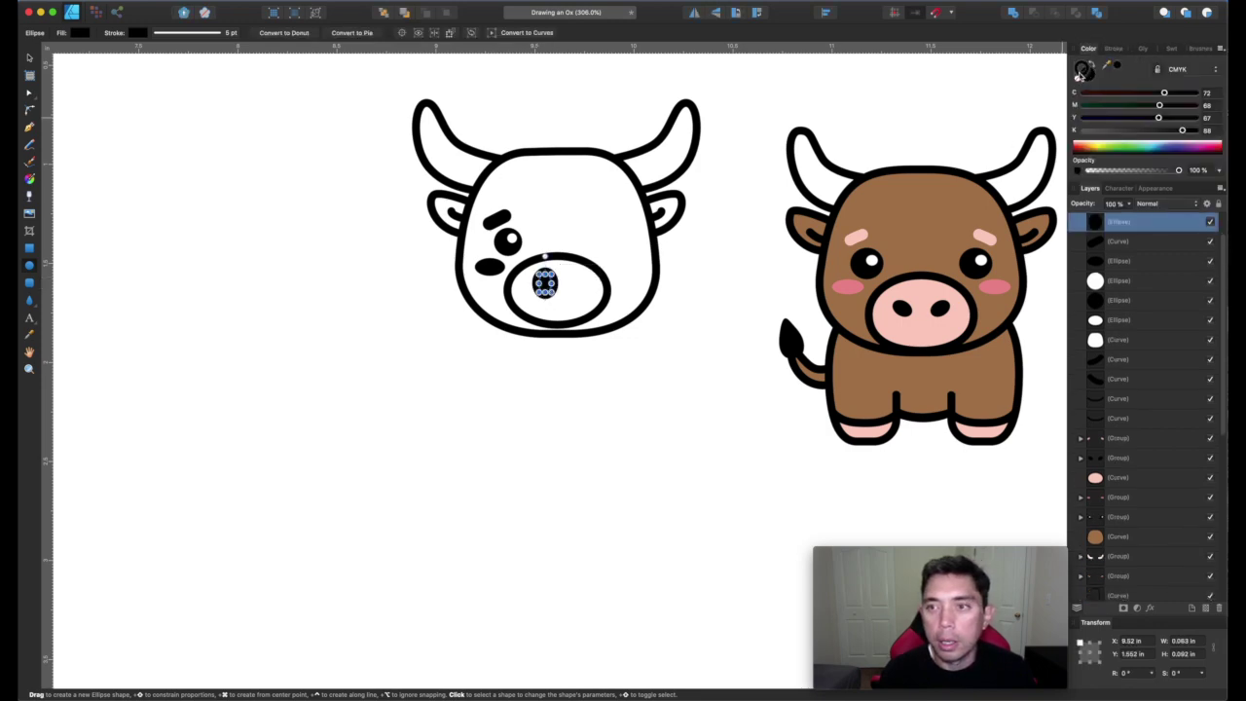
left_click(1078, 78)
left_click(1090, 76)
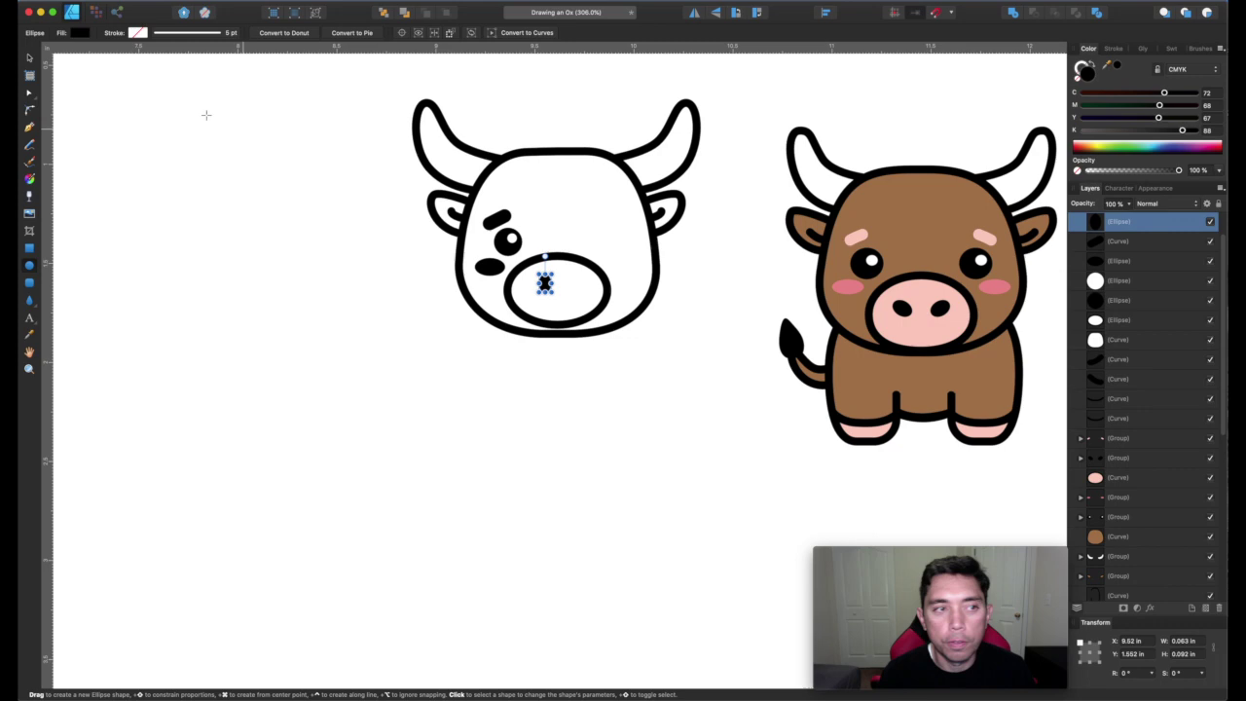
left_click(29, 68)
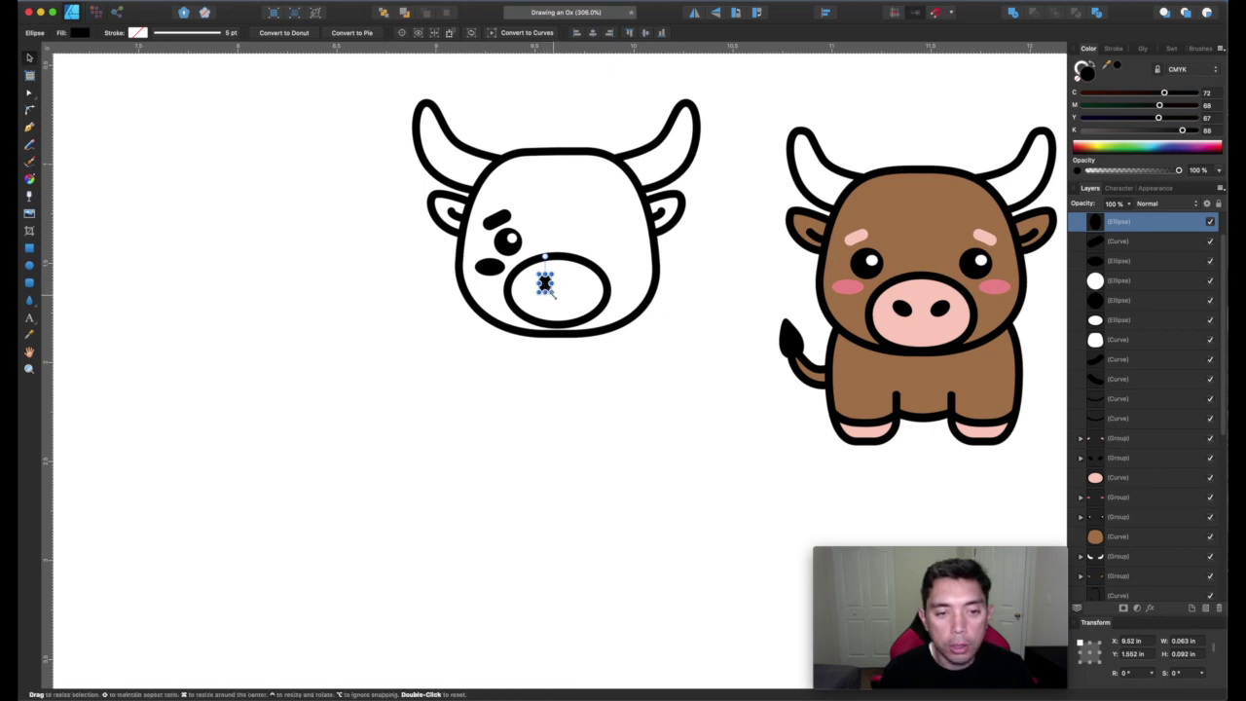
mouse_move(557, 299)
left_mouse_down()
mouse_move(563, 288)
mouse_move(550, 301)
mouse_move(539, 292)
mouse_move(564, 291)
mouse_move(543, 281)
left_mouse_up()
key("super+d")
scroll(531, 295, "down", 2)
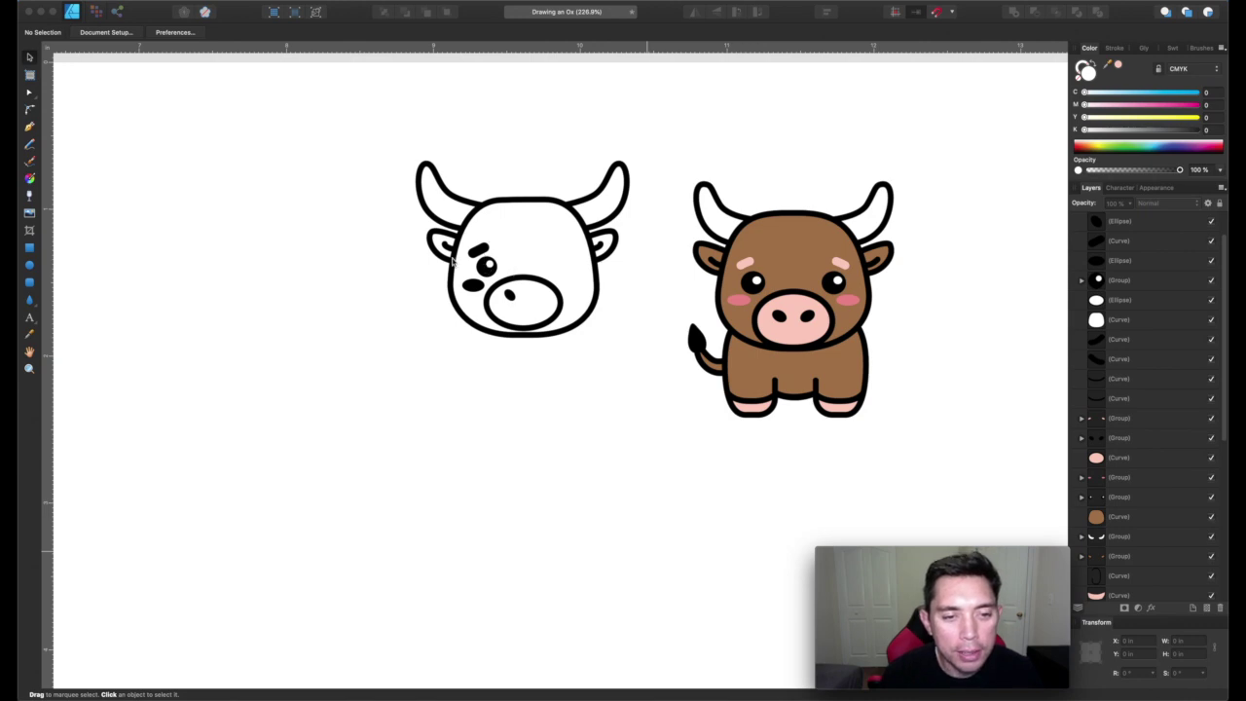
Step: Alt-drag a copy of the eyebrow, eye, cheek and nostril right, flip it horizontally and position it
left_click(458, 302)
scroll(456, 301, "up", 3)
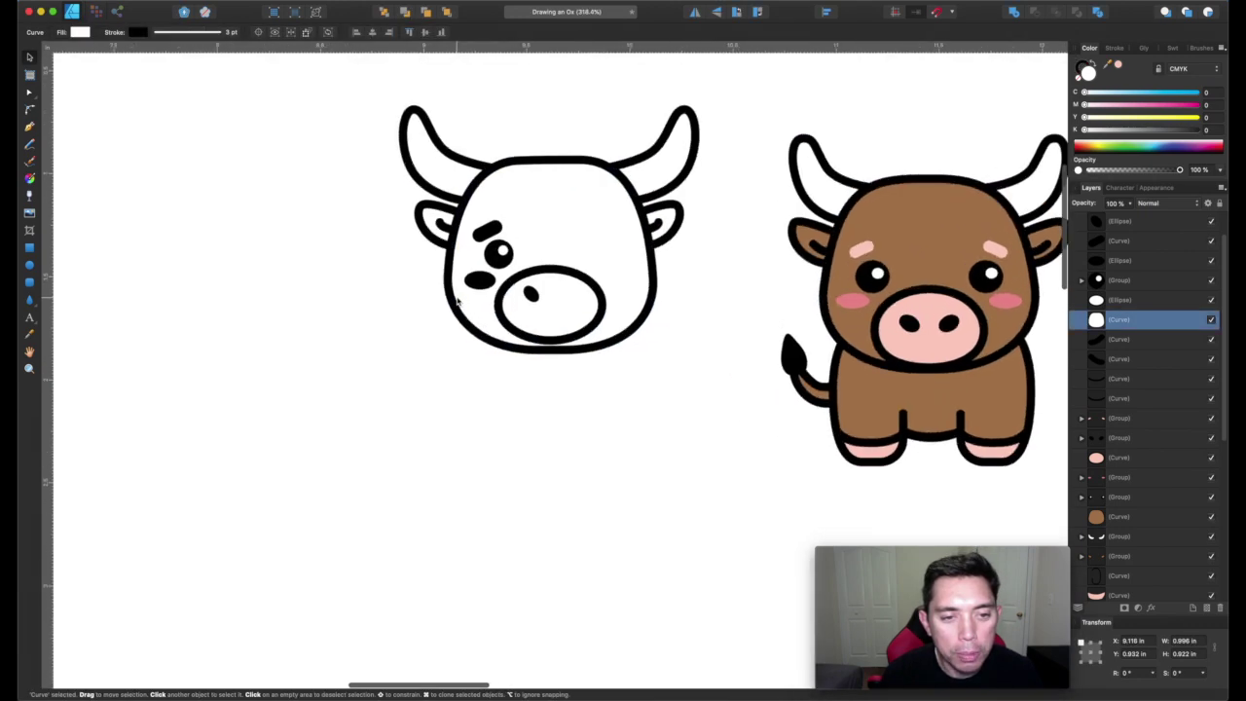
left_click(533, 294)
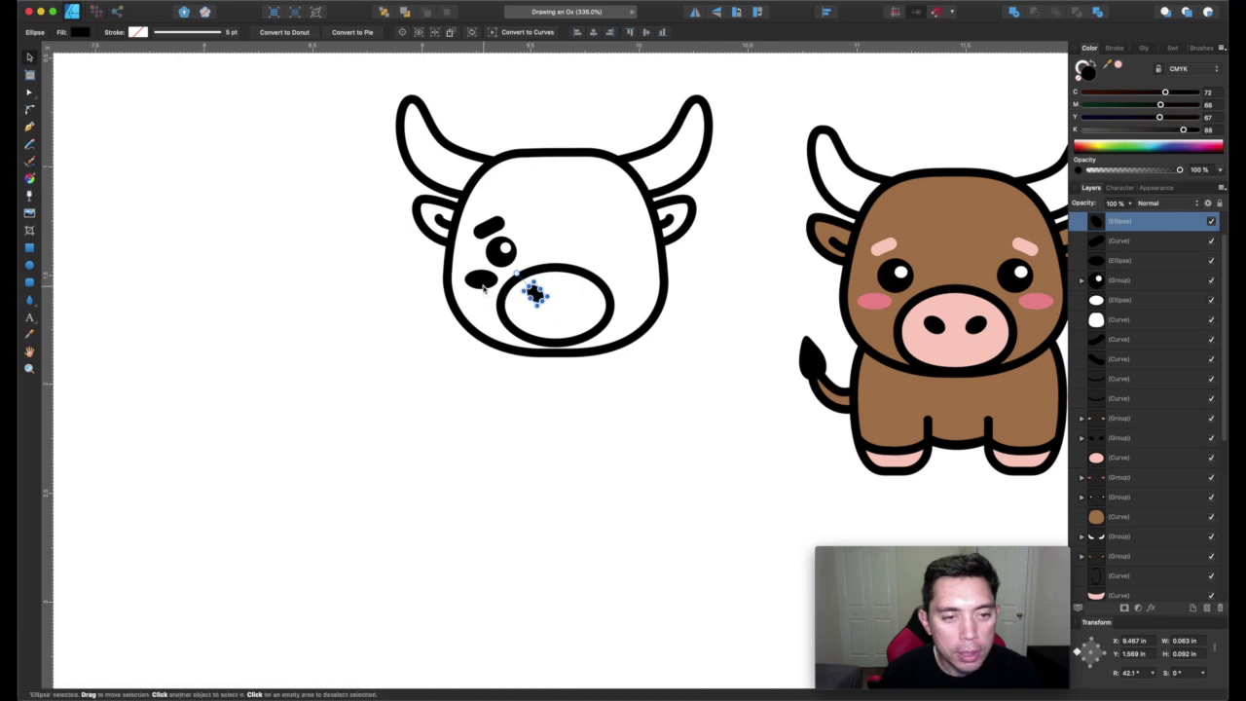
left_click(481, 282, "shift")
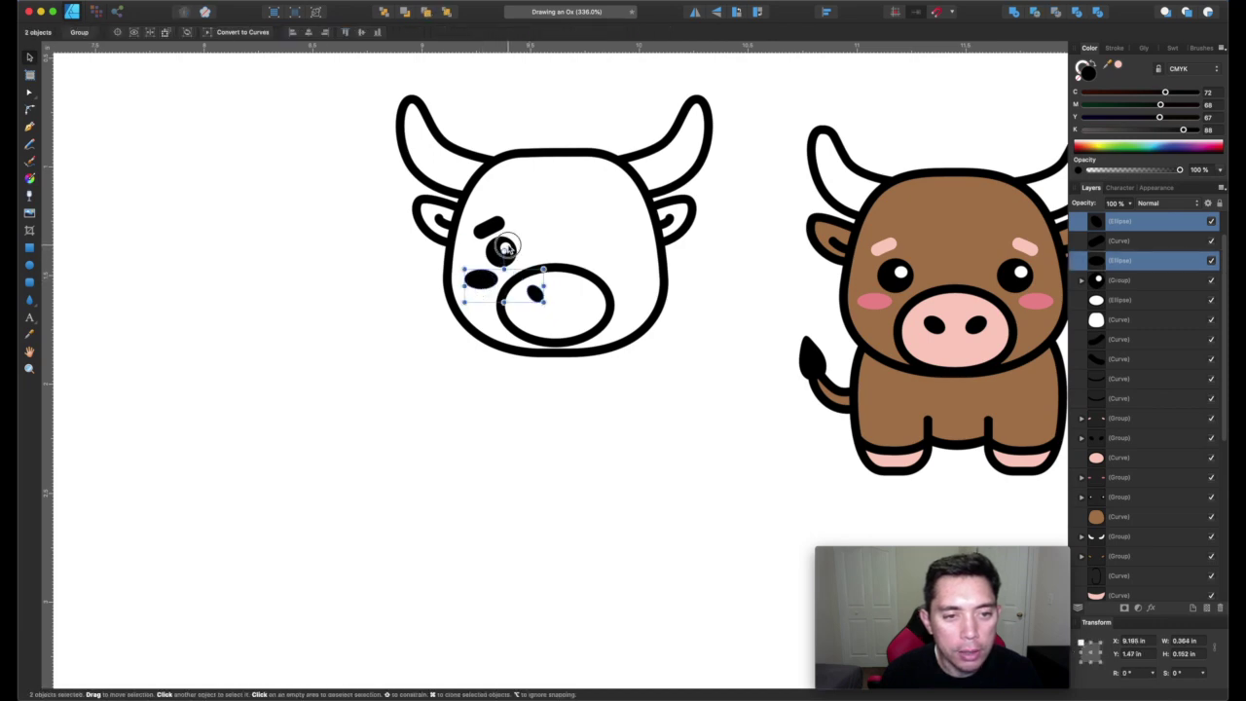
left_click(504, 251, "shift")
left_click(494, 226, "shift")
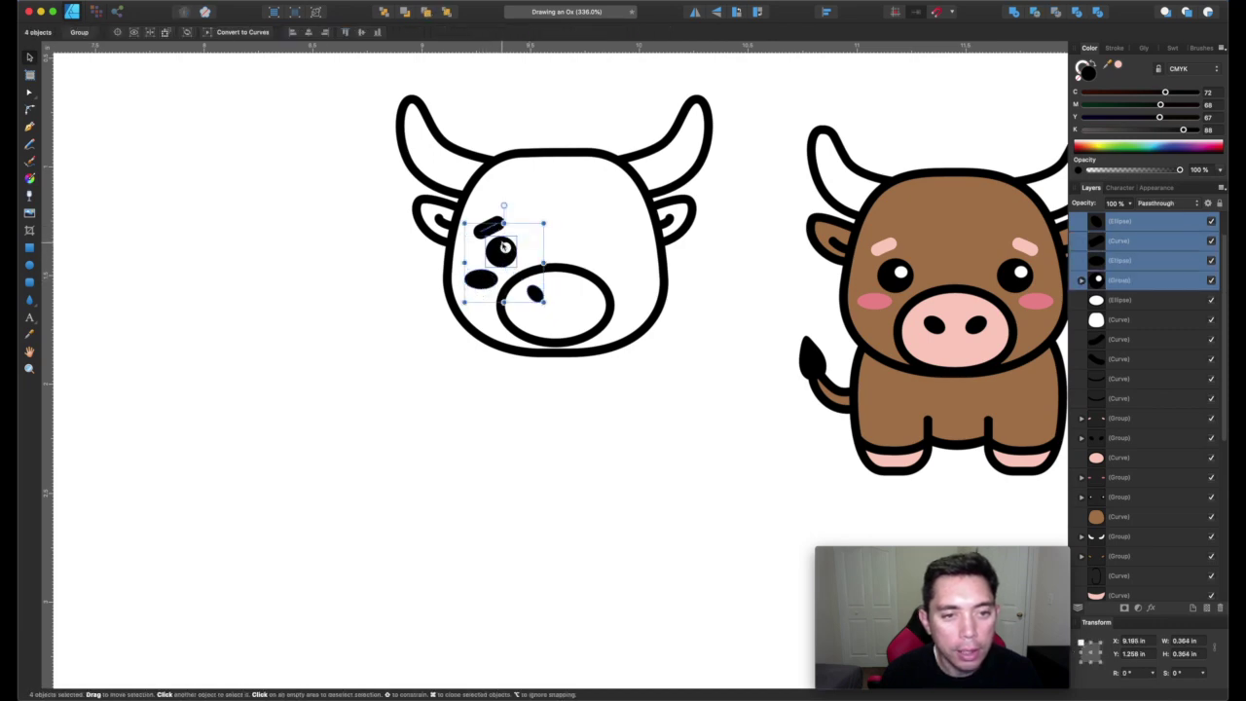
left_click_drag(503, 248, 614, 248)
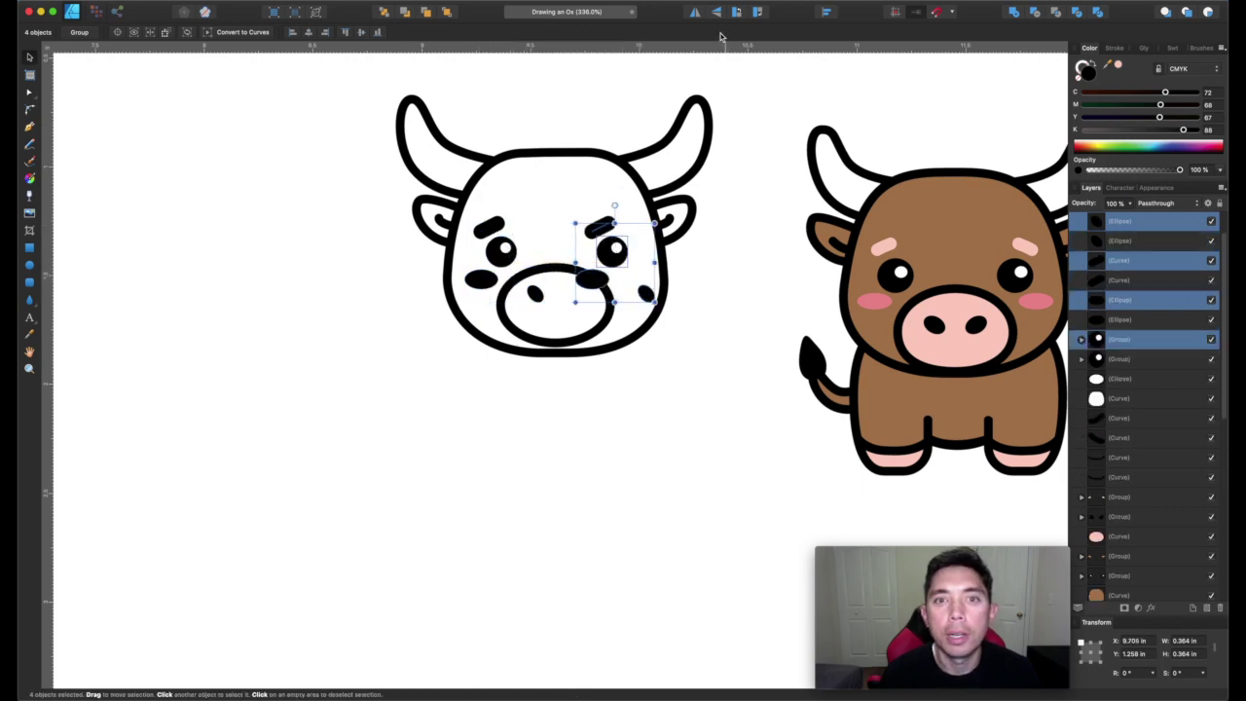
left_click(695, 12)
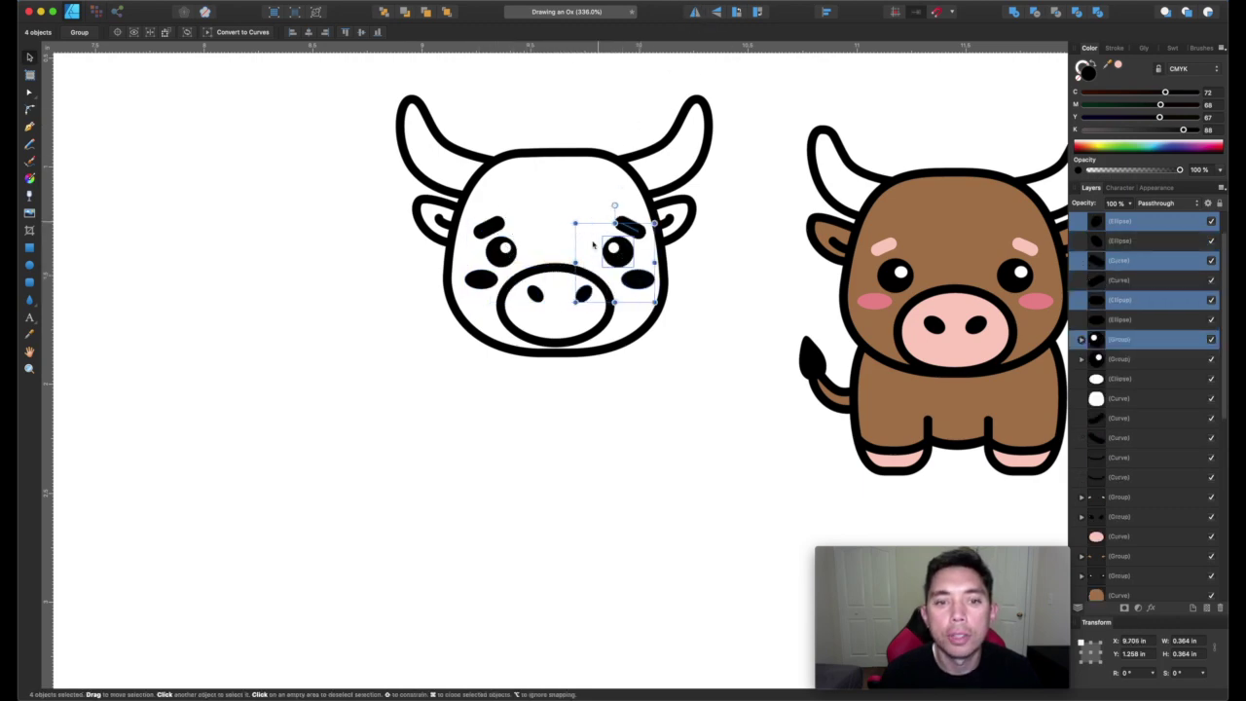
left_click_drag(613, 251, 603, 251)
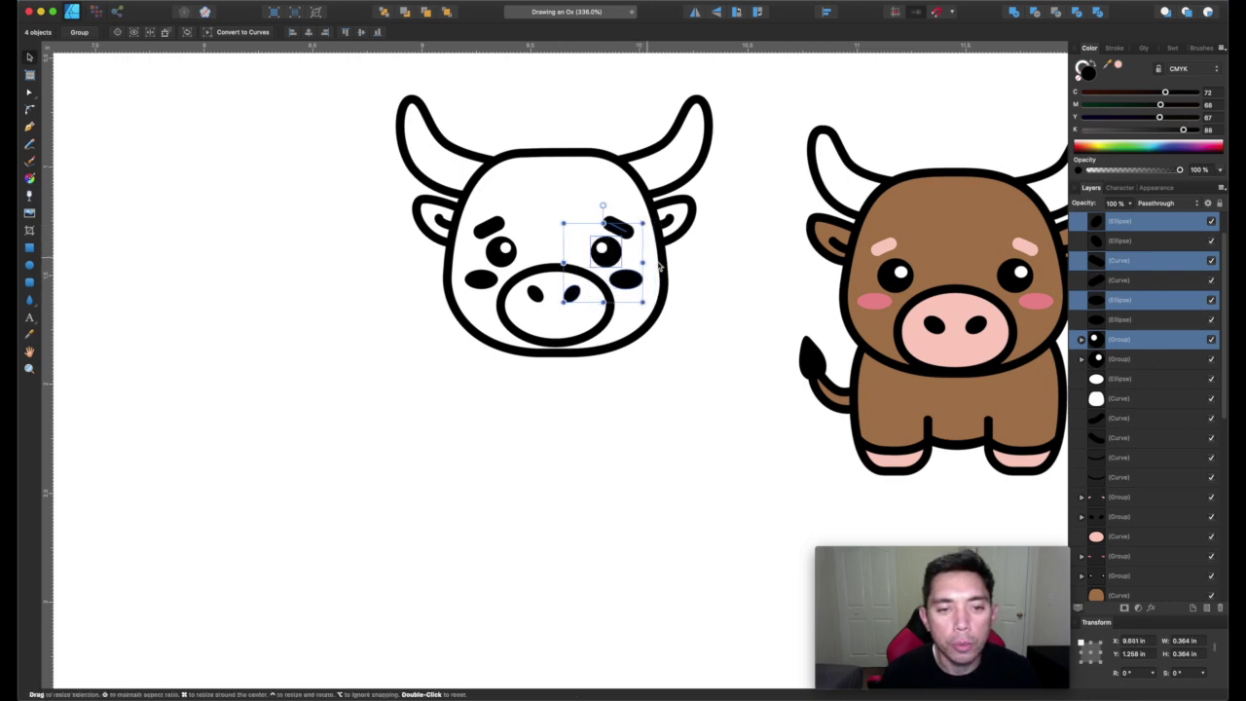
left_click(705, 312)
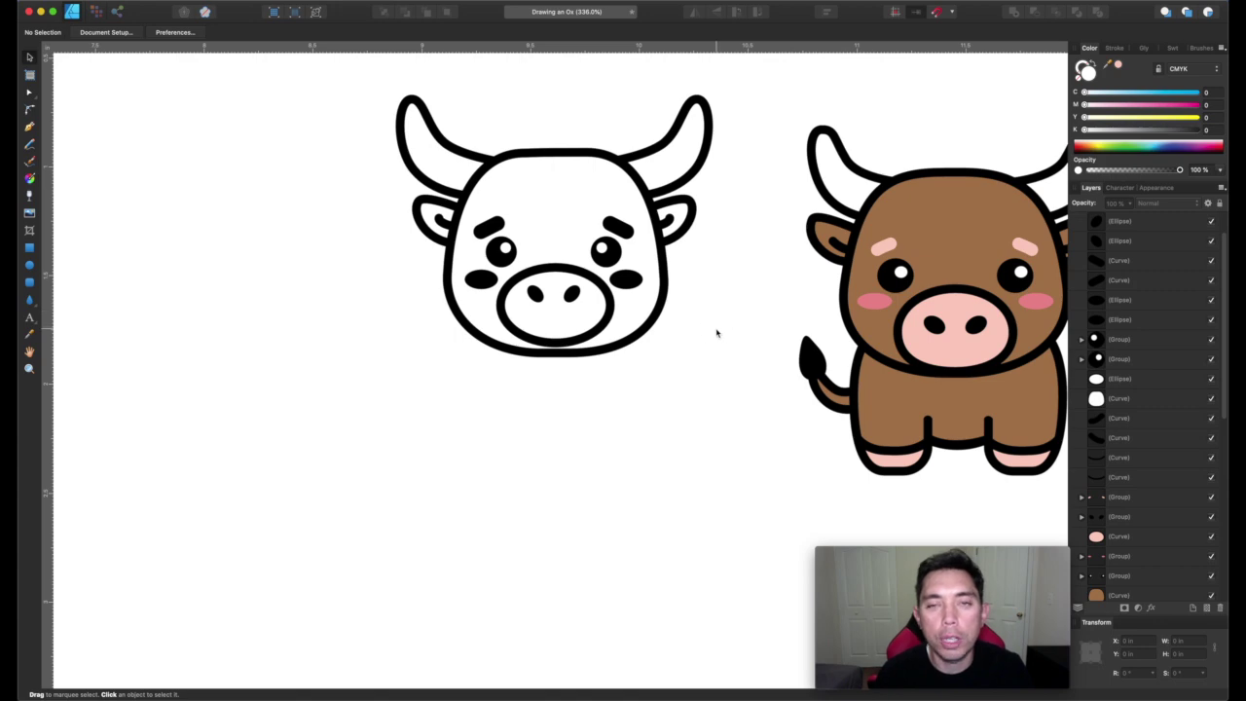
Step: Select the eyebrow, horn and ear pieces of the head in left-right pairs
left_click(491, 224)
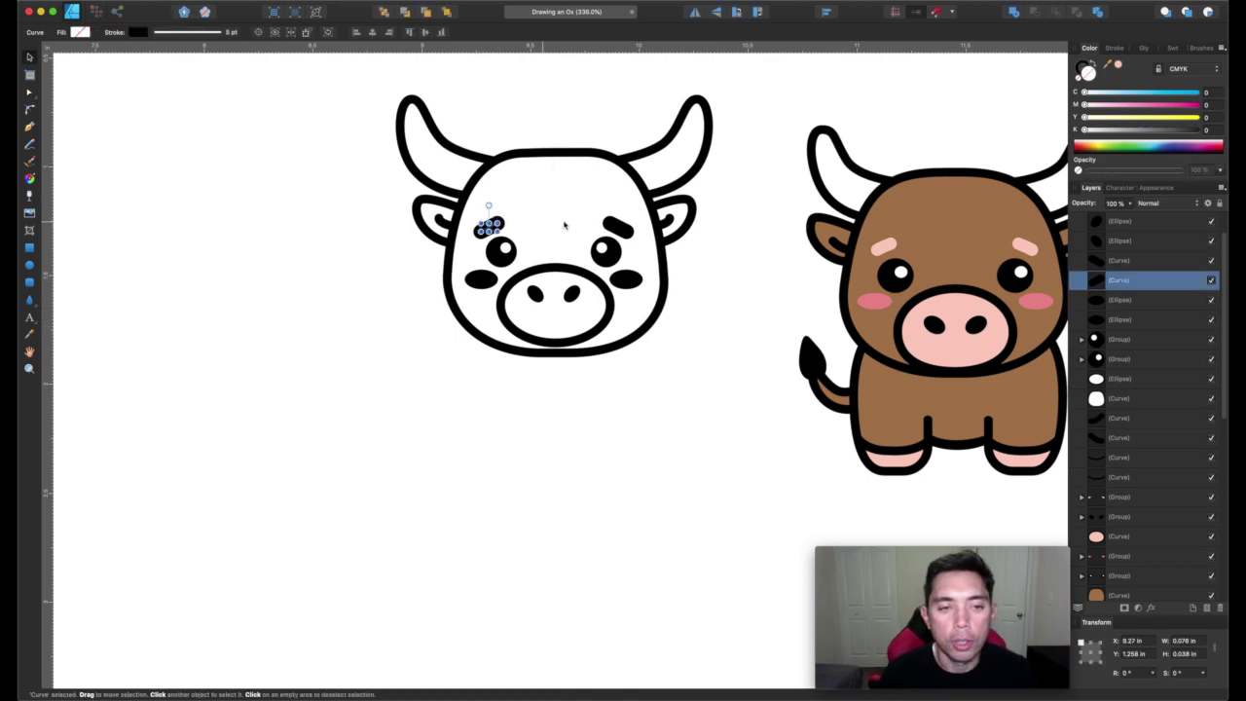
left_click(622, 228, "shift")
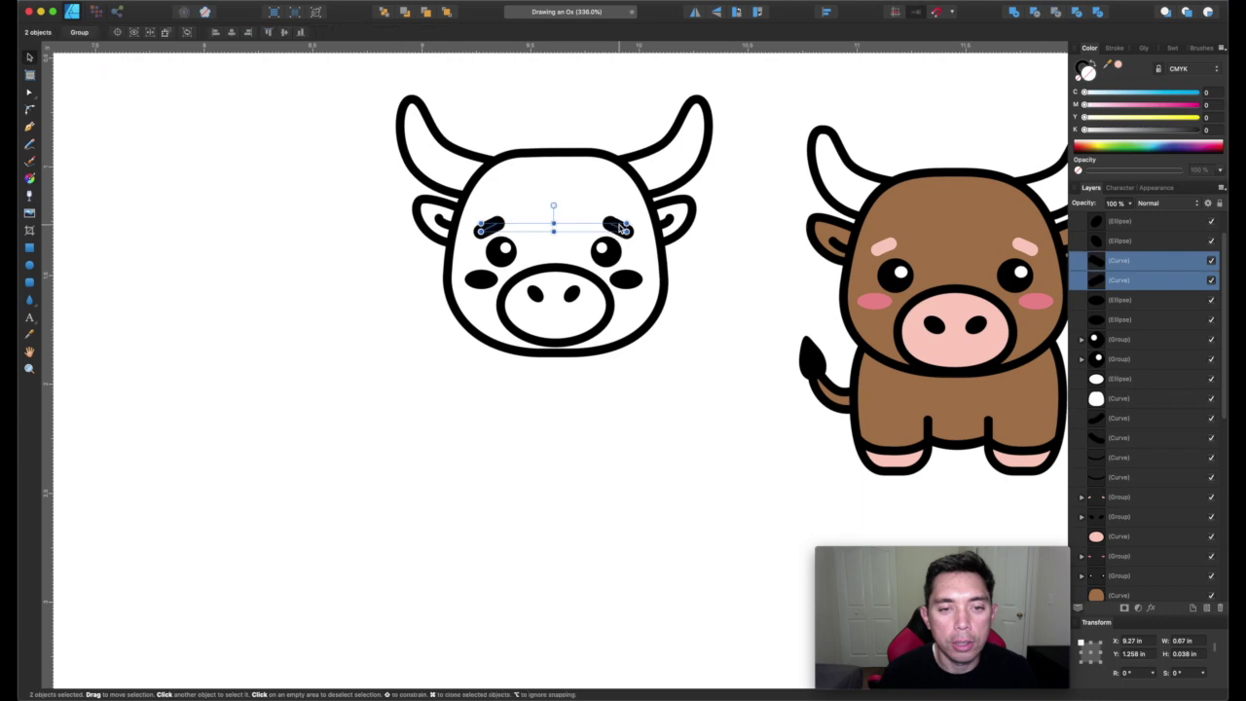
left_click(473, 156)
left_click(658, 147, "shift")
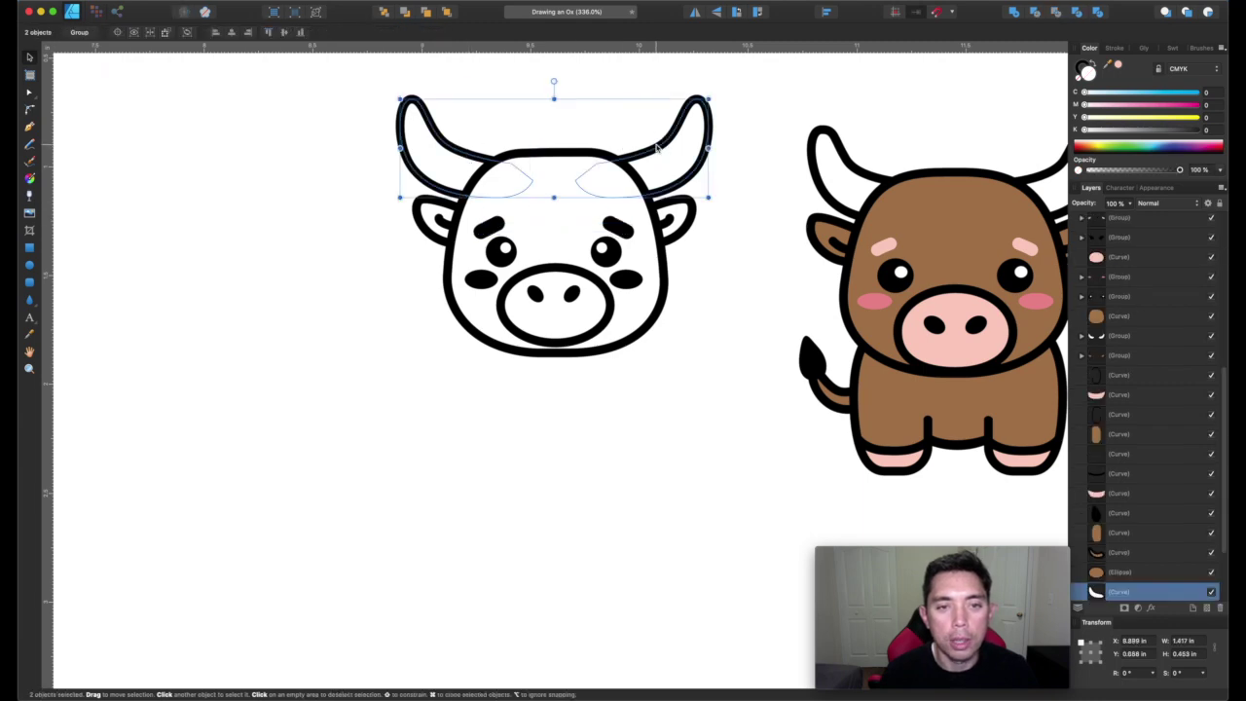
left_click(690, 207)
left_click(444, 222, "shift")
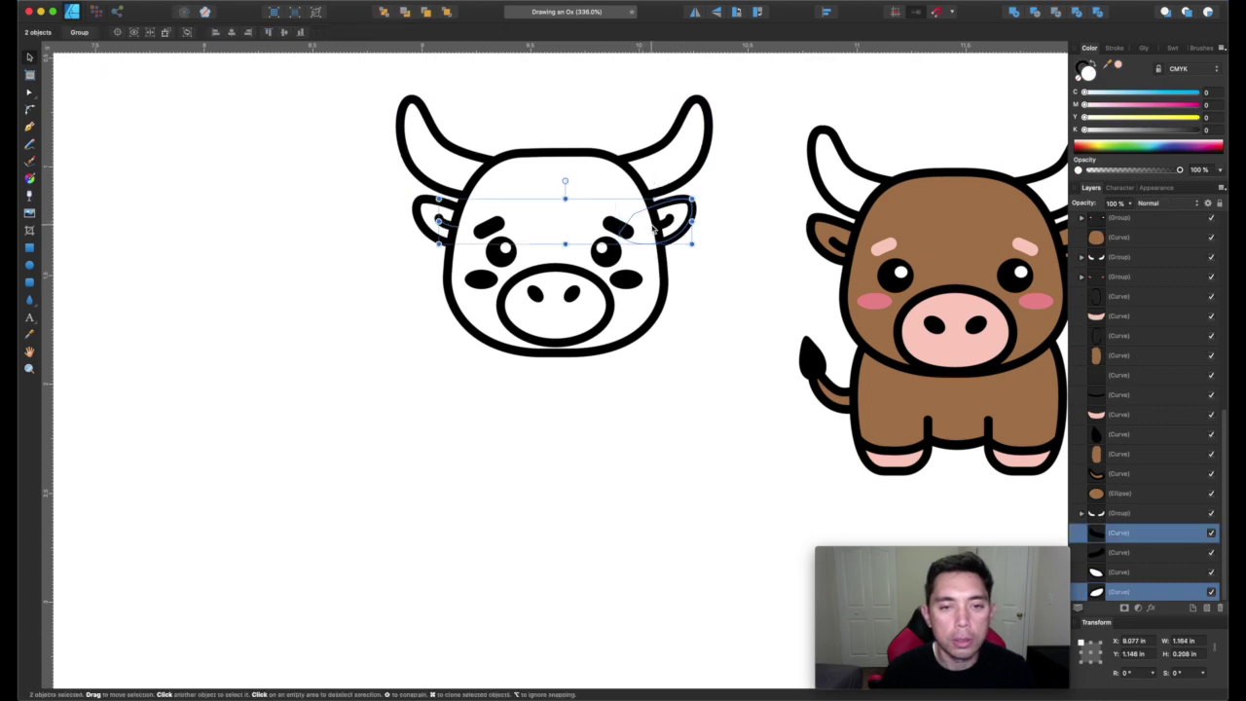
left_click(451, 222, "shift")
left_click(419, 207, "shift")
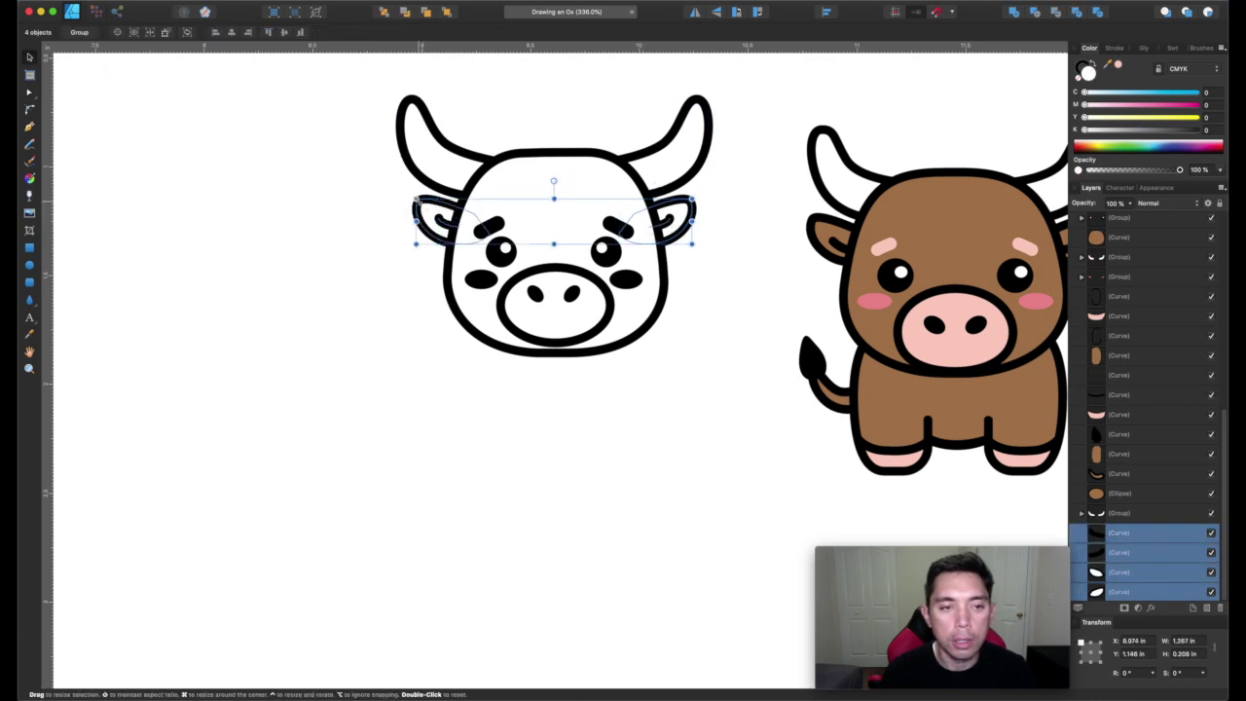
Step: Group the eyes, the cheeks and the nostrils each as left-right pairs with Cmd+G
left_click(487, 226)
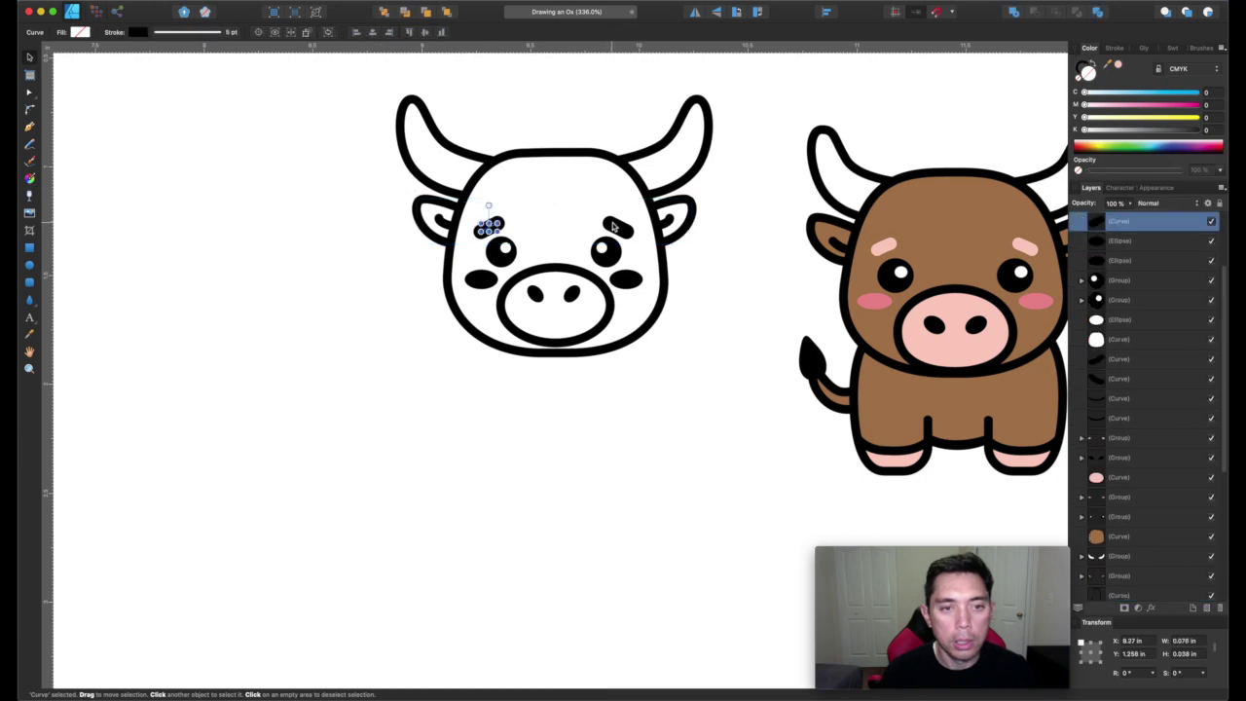
left_click(616, 227, "shift")
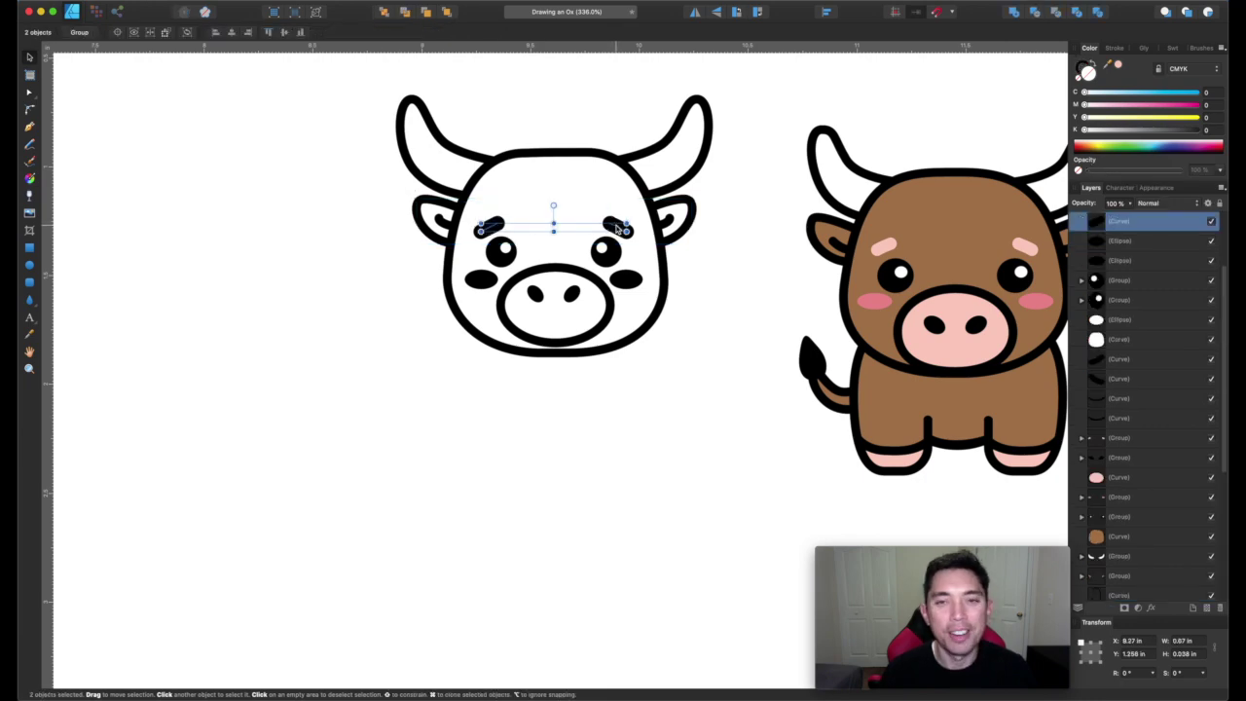
left_click(500, 249)
left_click(606, 255, "shift")
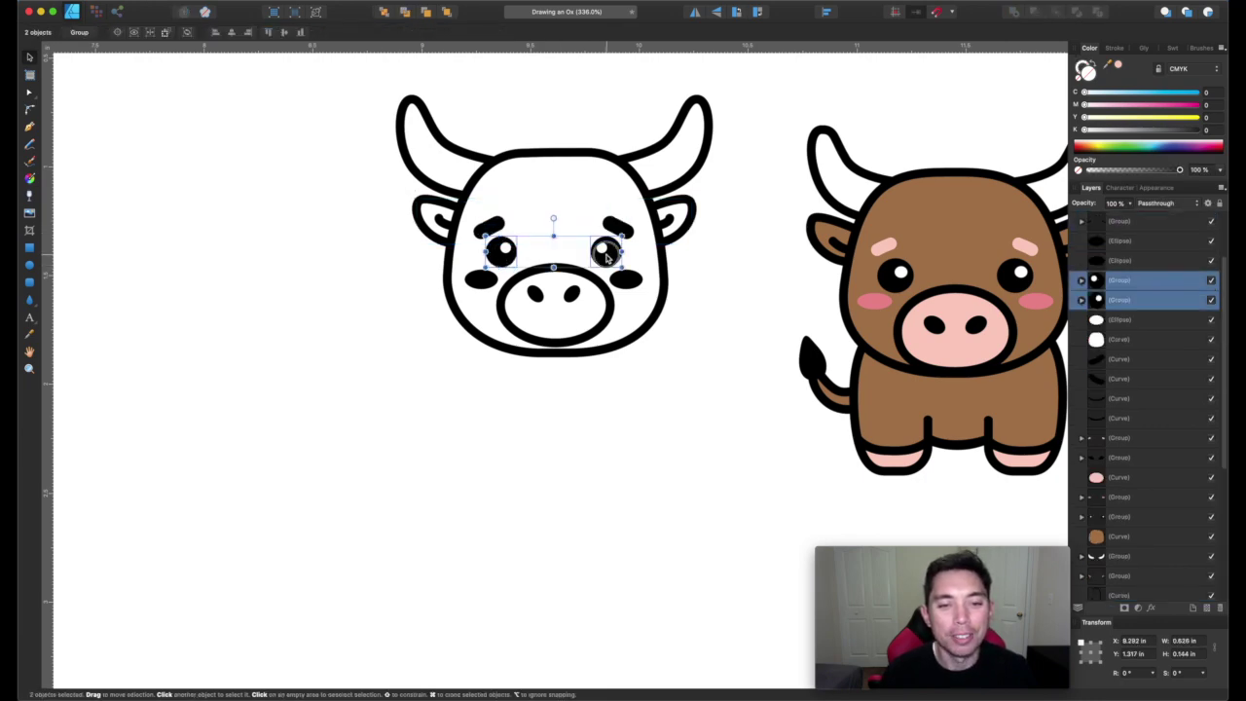
key("super+g")
left_click(480, 280)
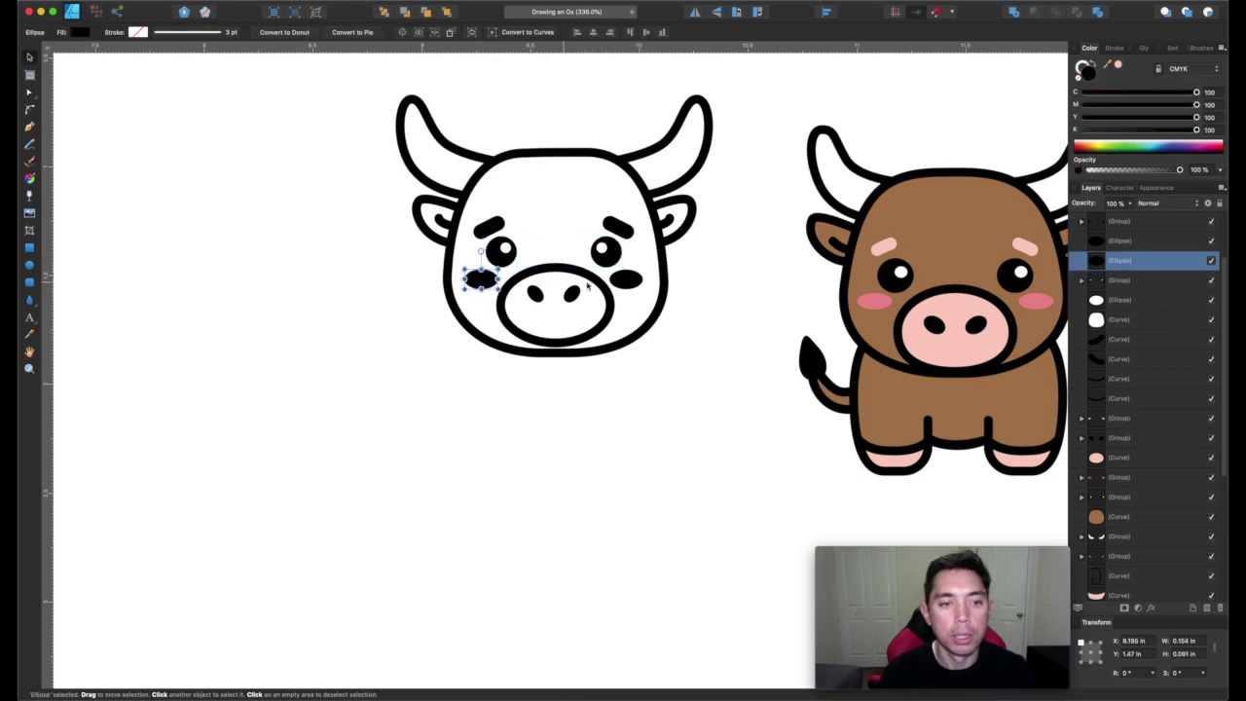
left_click(623, 280, "shift")
key("super+g")
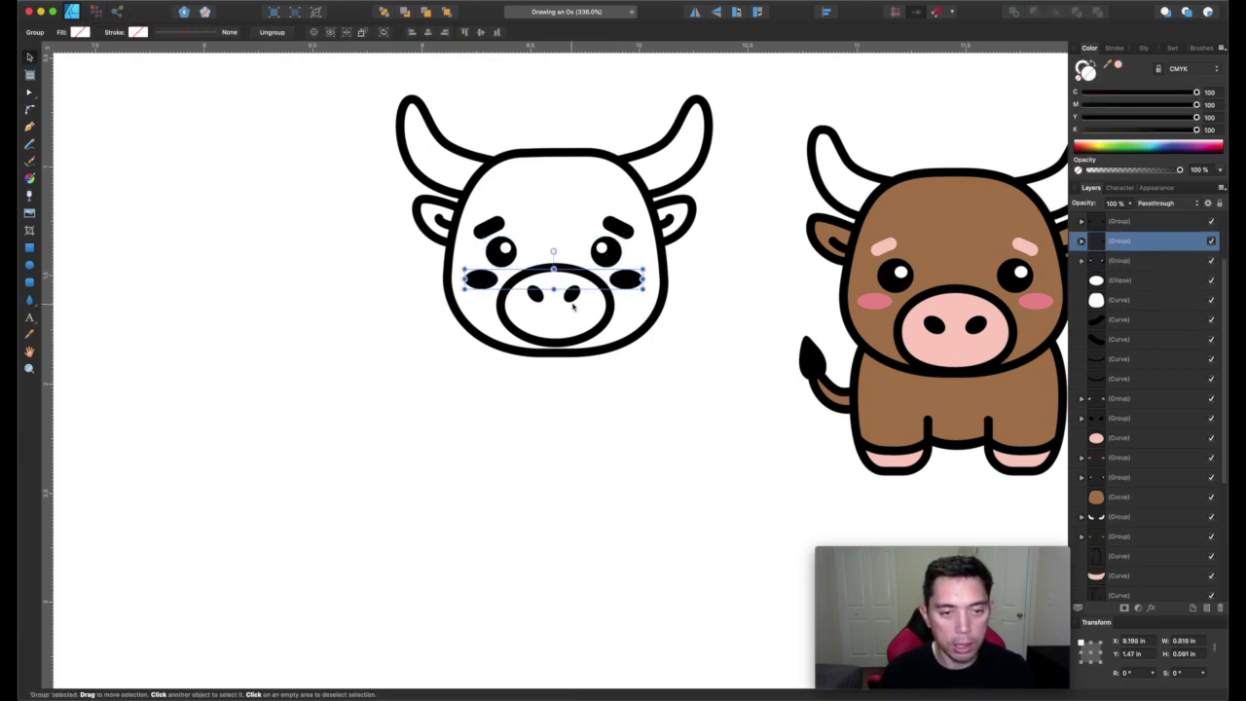
left_click(570, 289)
left_click(534, 296, "shift")
key("super+g")
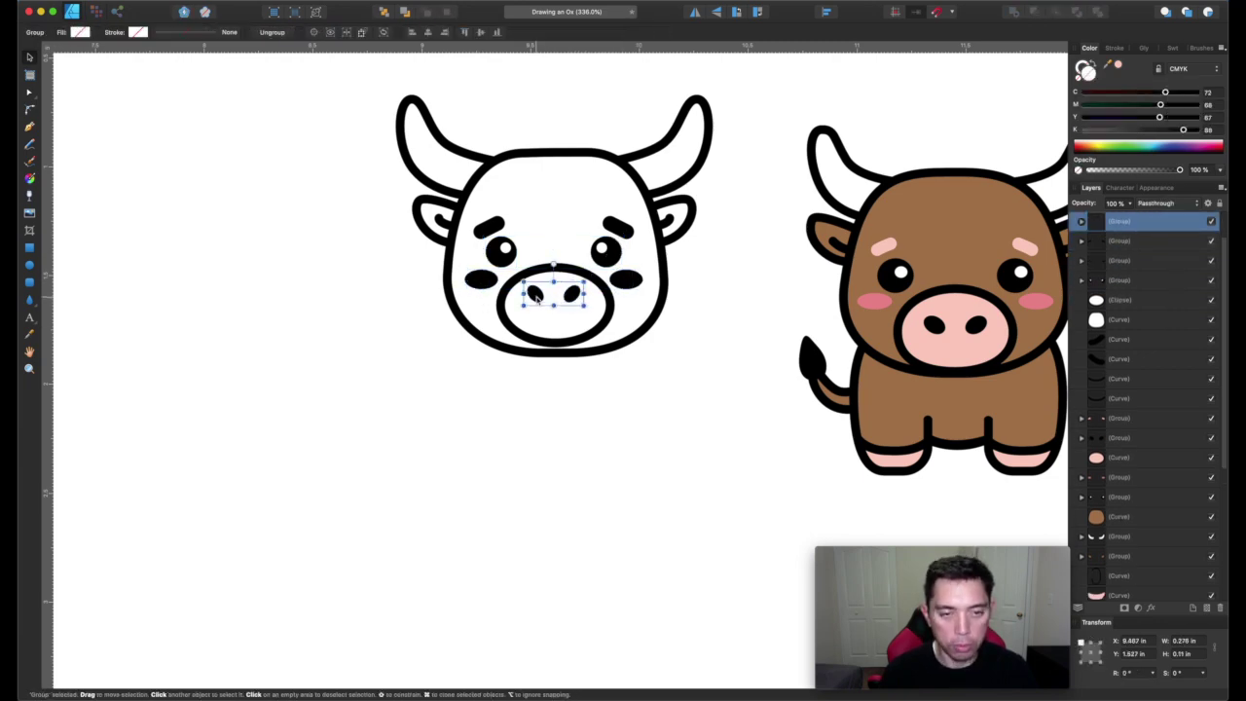
Step: Centre all of the head's parts horizontally with Align Center
left_click_drag(337, 82, 766, 451)
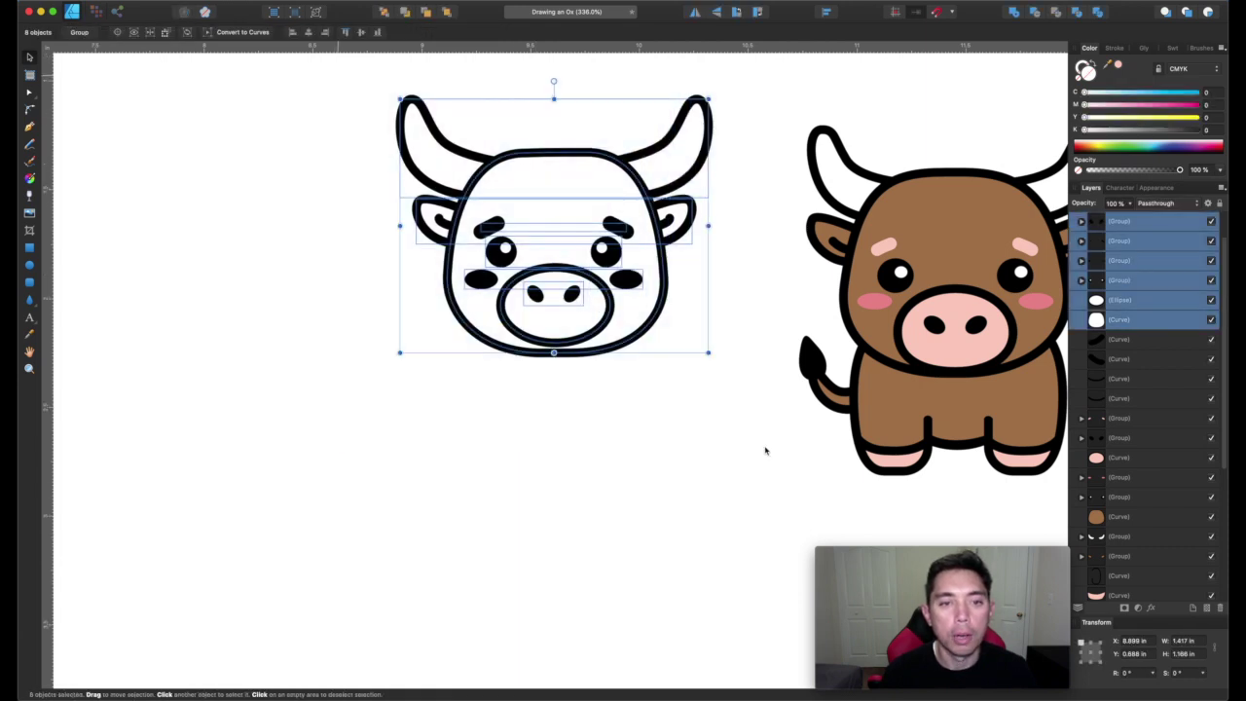
left_click(826, 14)
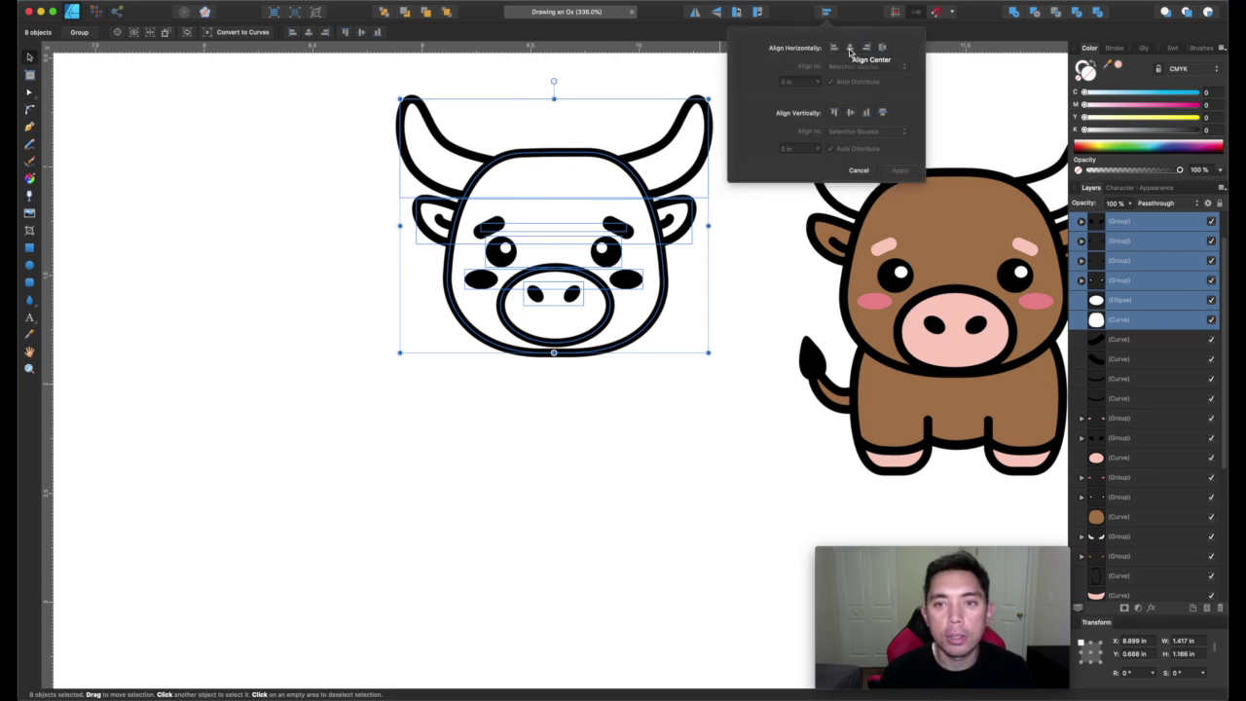
left_click(850, 49)
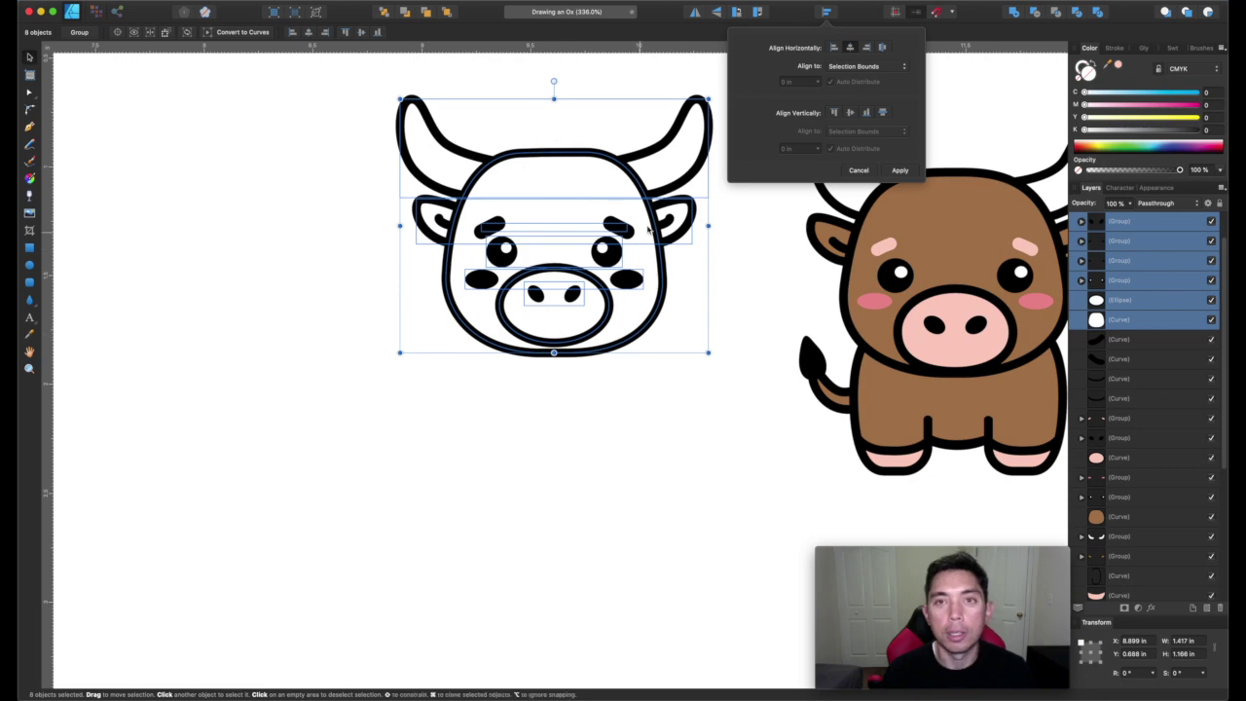
left_click(556, 129)
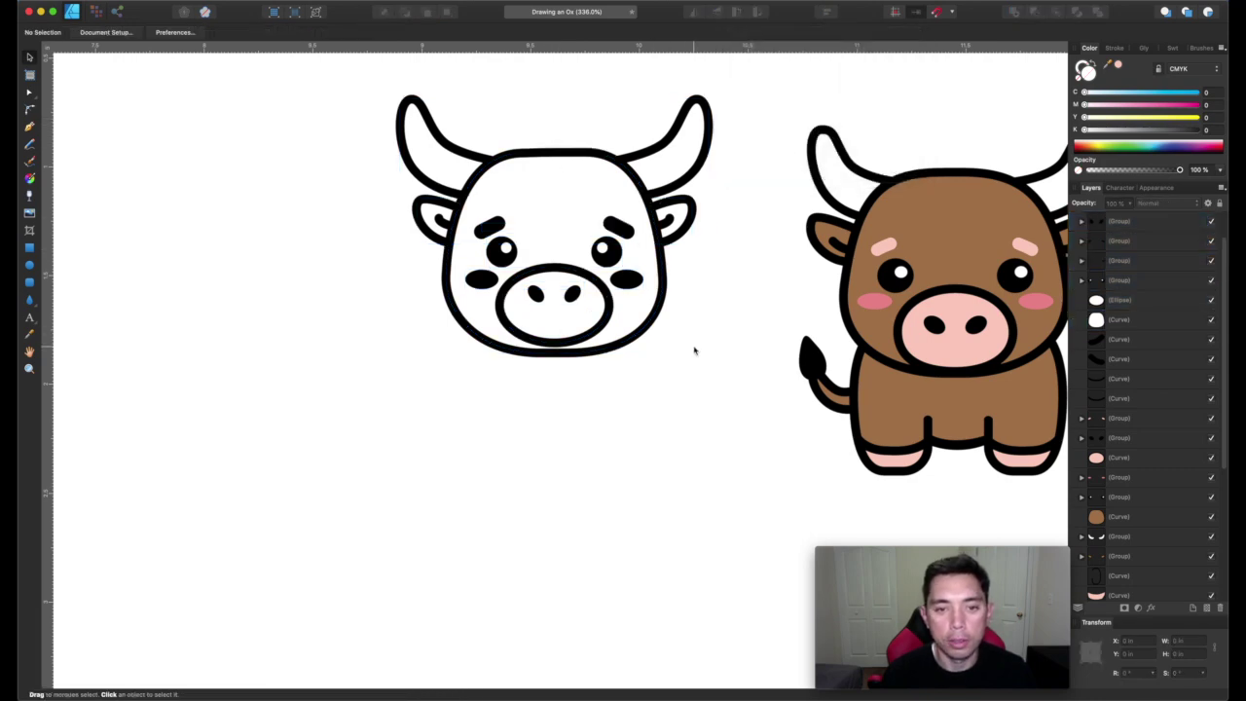
scroll(694, 351, "down", 2)
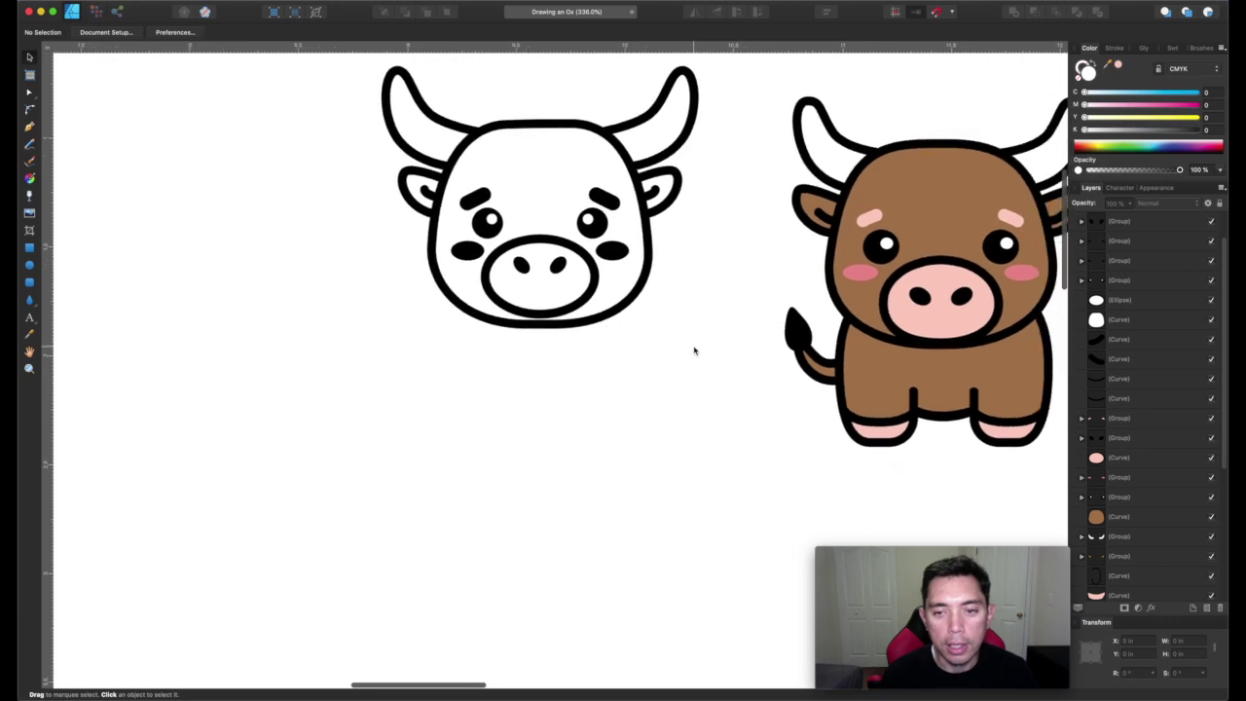
Step: Start a pen leg outline below the face's left side with no fill and black stroke
left_click(31, 128)
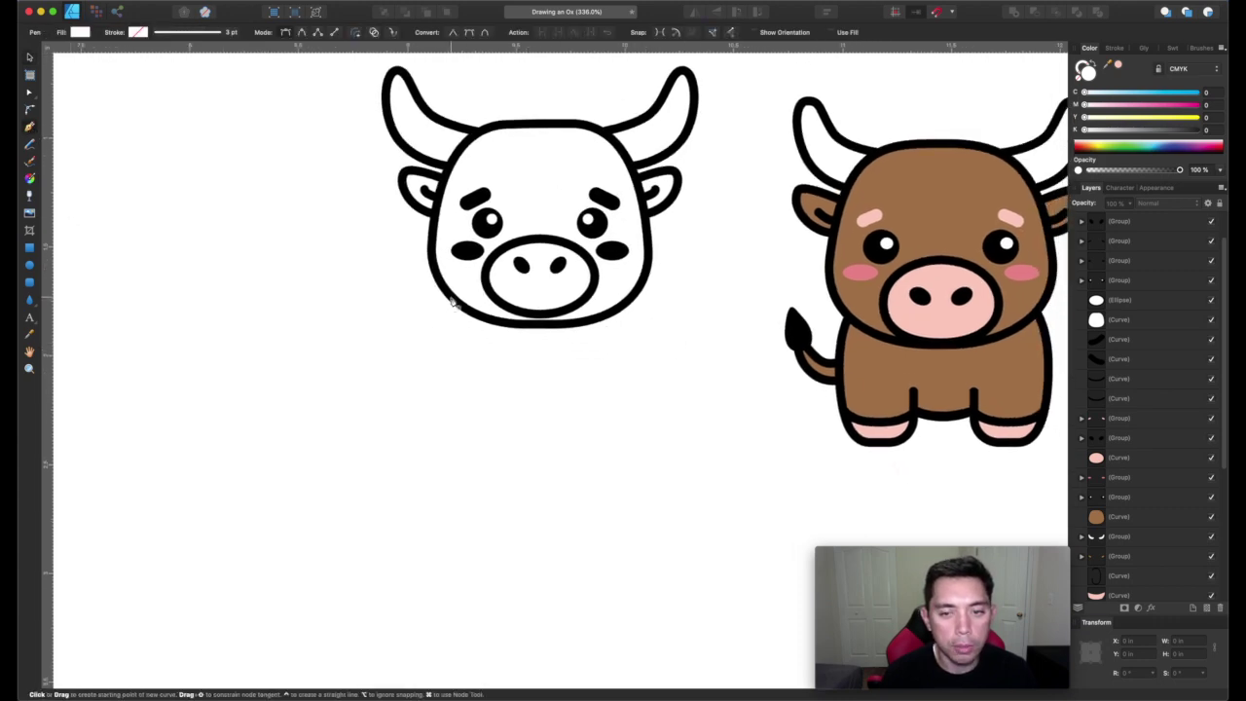
left_click_drag(435, 340, 436, 372)
left_click(437, 428)
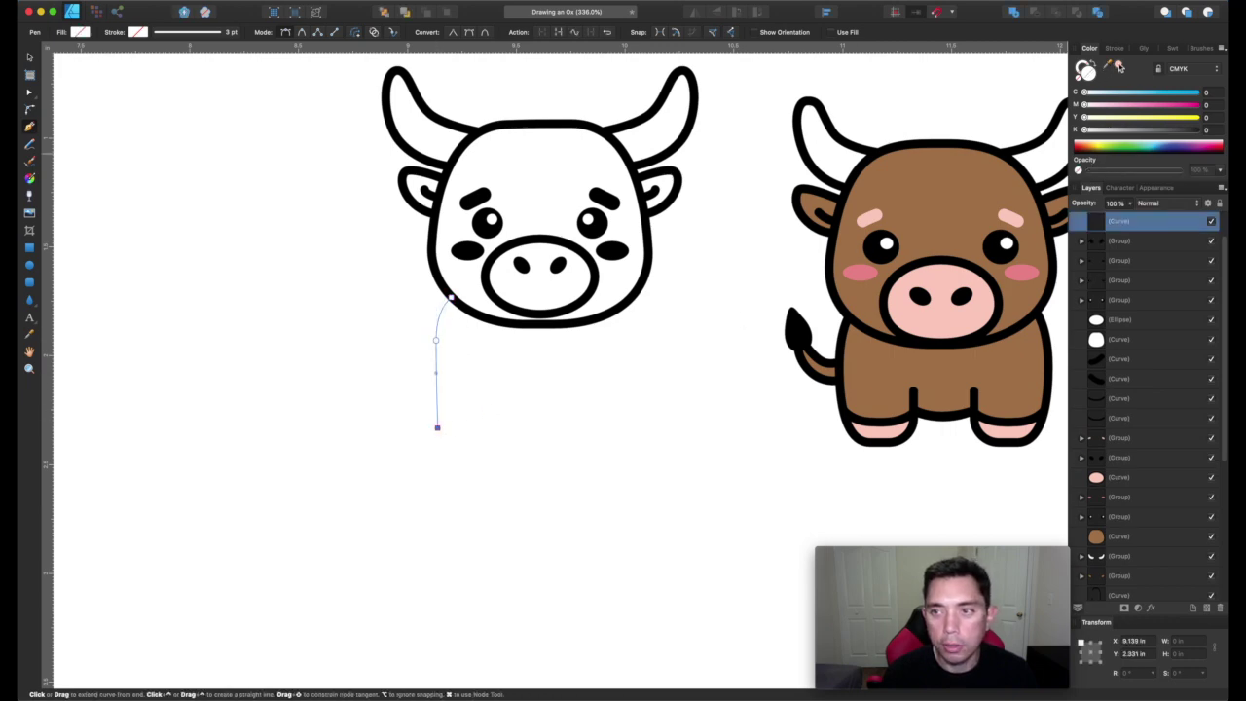
left_click(1120, 65)
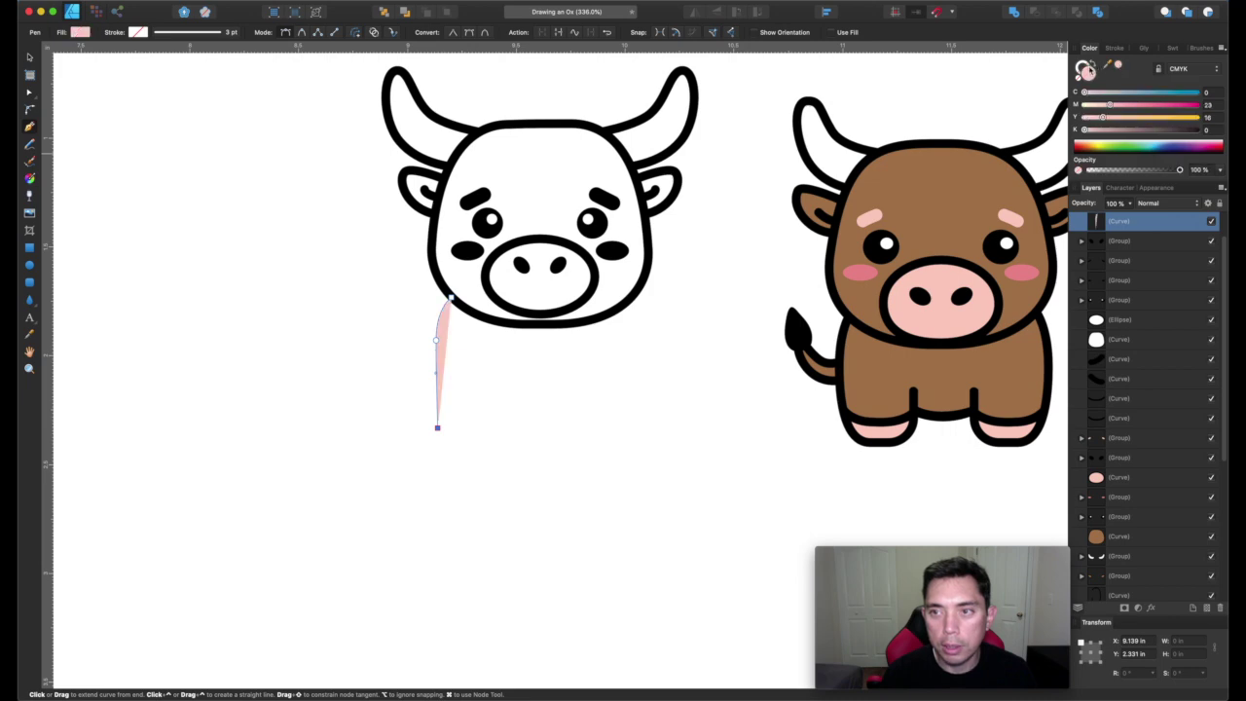
left_click(1078, 79)
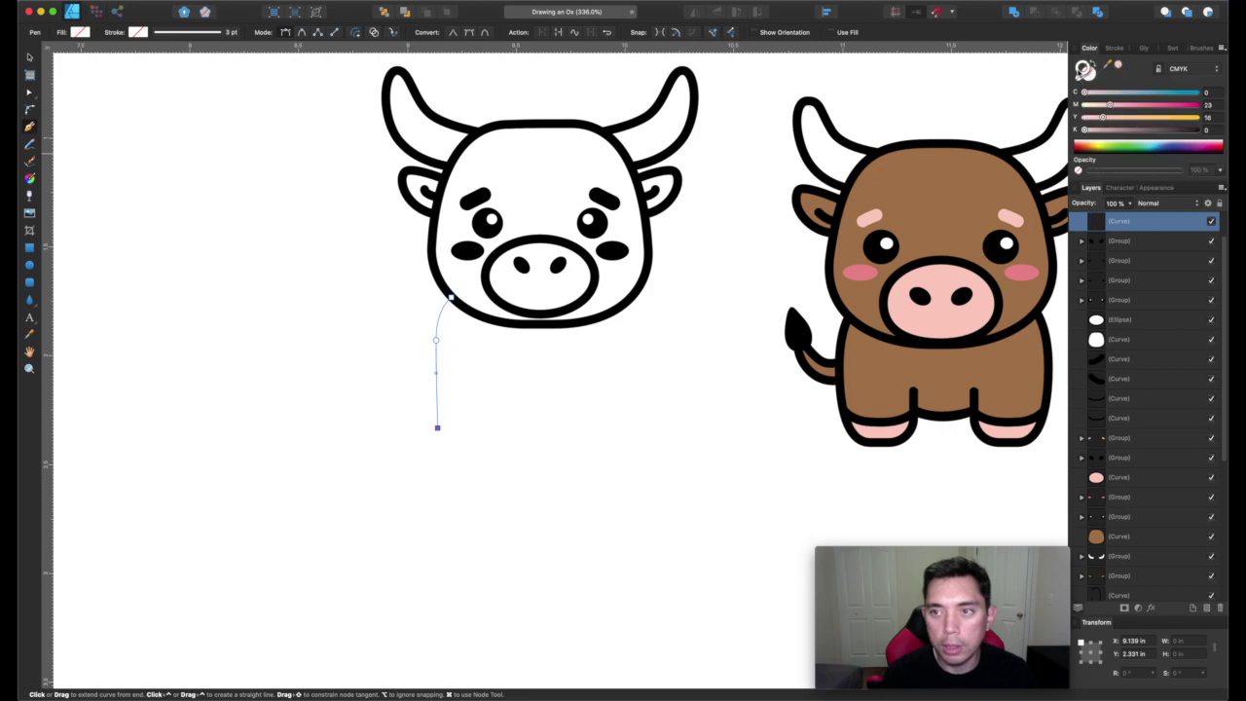
left_click(1197, 92)
left_click(1198, 104)
left_click(1197, 117)
left_click(1197, 129)
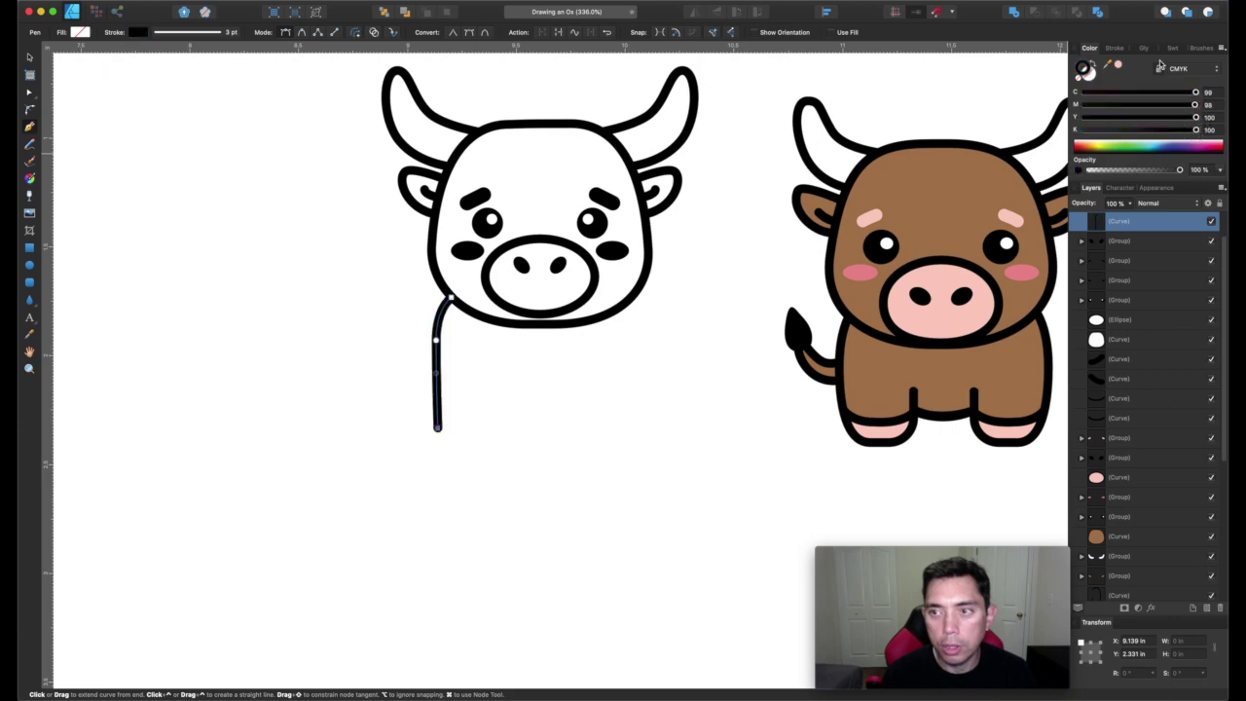
left_click(1115, 47)
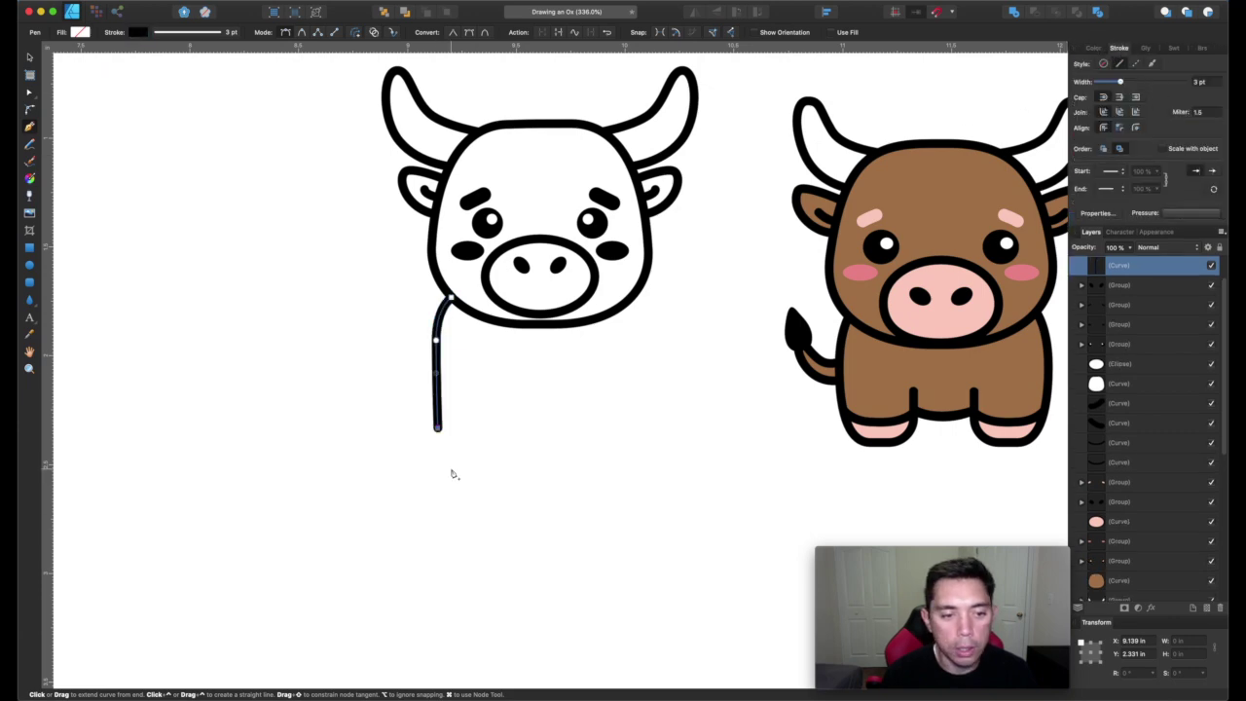
Step: Round the leg's bottom corner and bring its right side back up to close the leg
left_click_drag(458, 451, 509, 444)
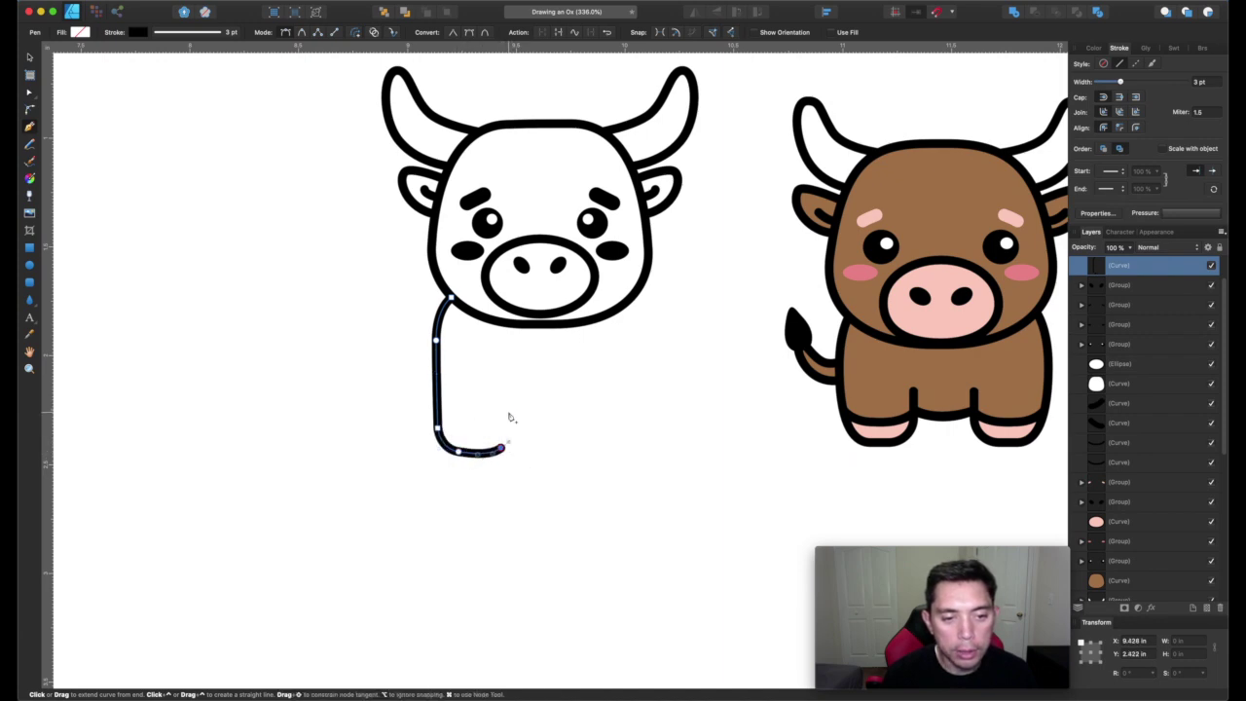
left_click(505, 392)
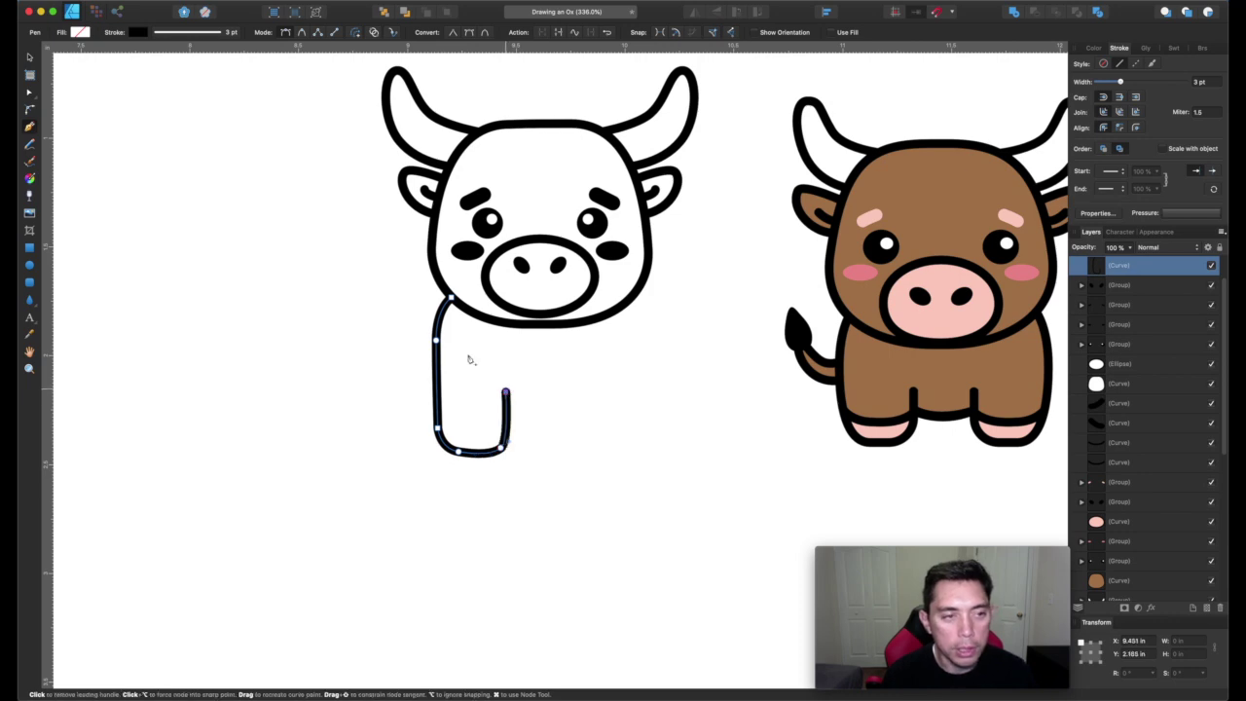
left_click(29, 92)
left_click(409, 371)
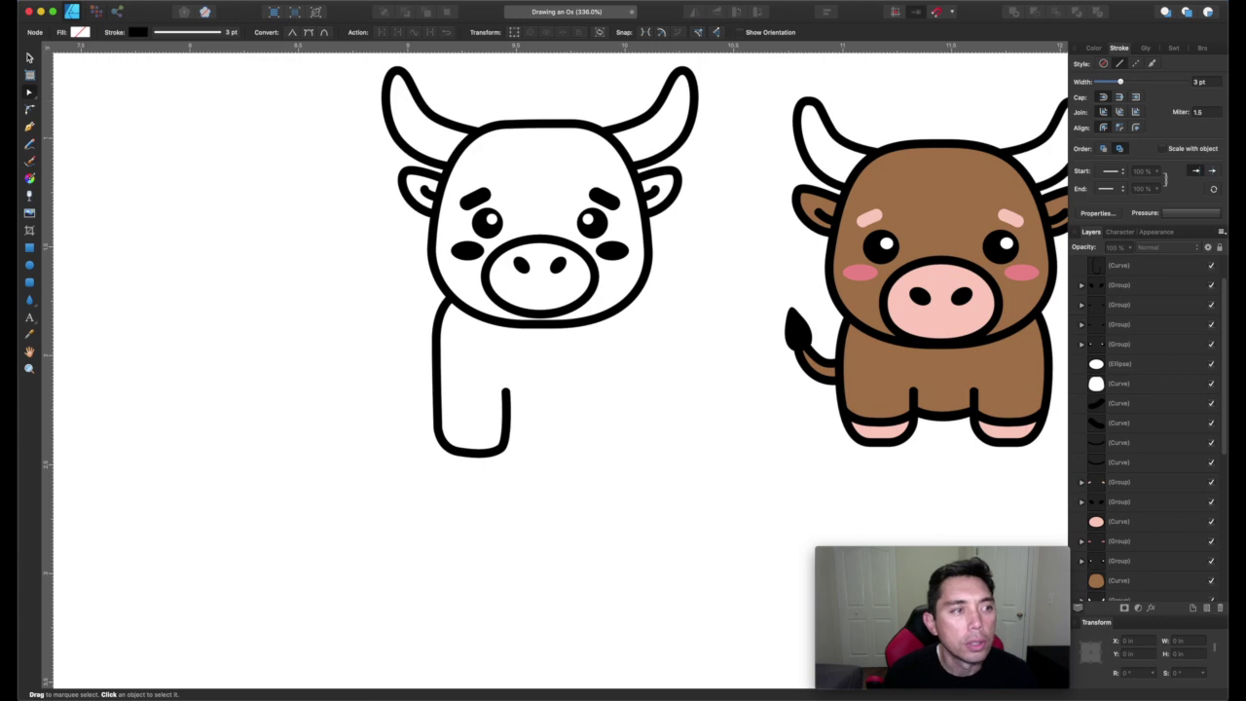
key("v")
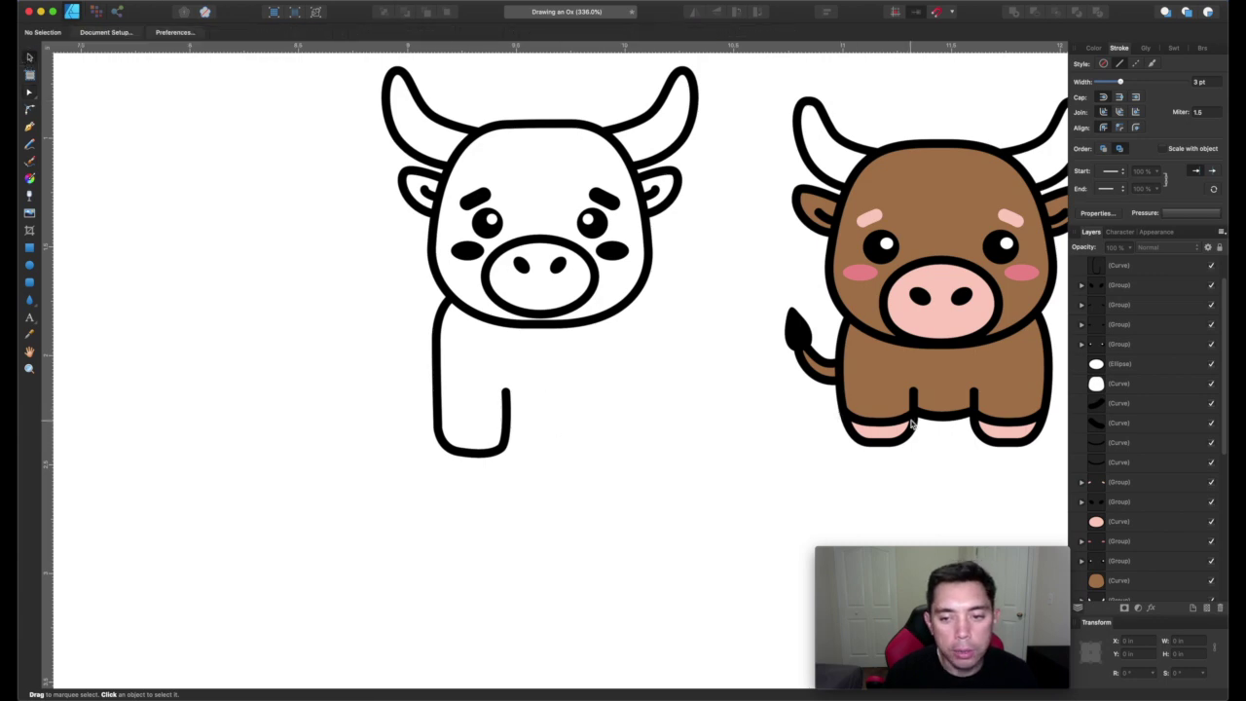
Step: Draw a gently curved hoof line across the bottom of the leg
left_click(30, 129)
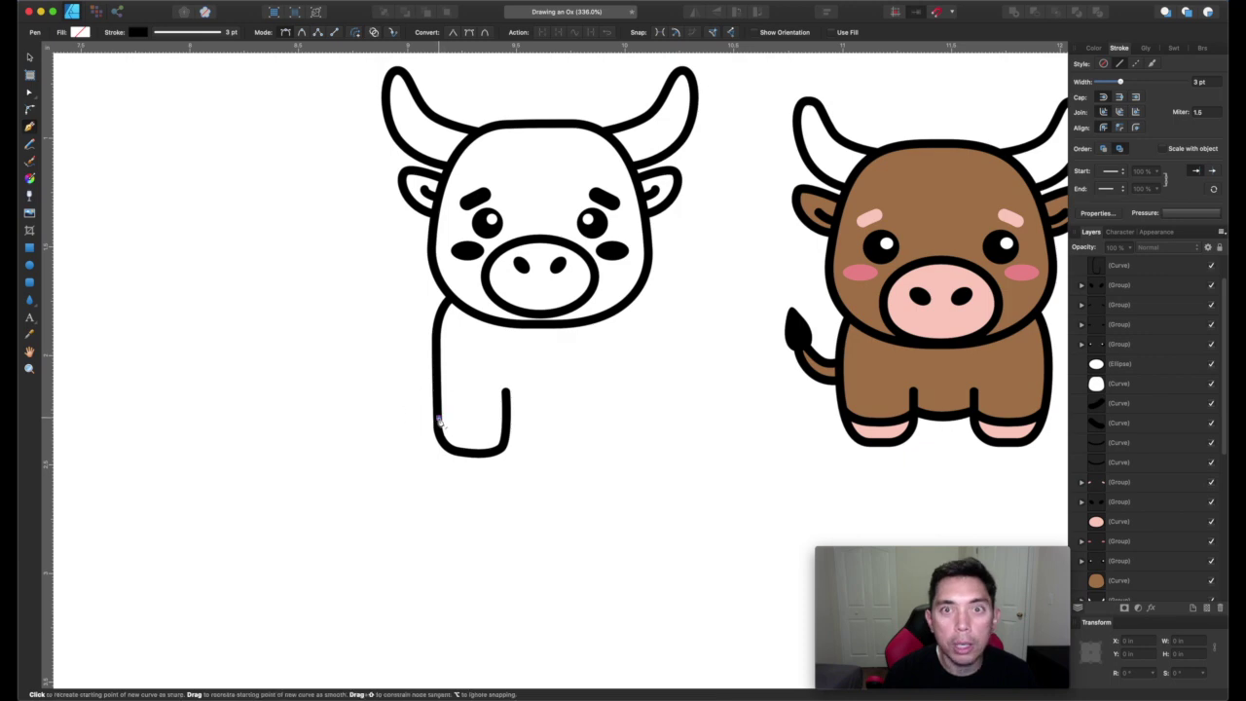
left_click(438, 419)
left_click(475, 428)
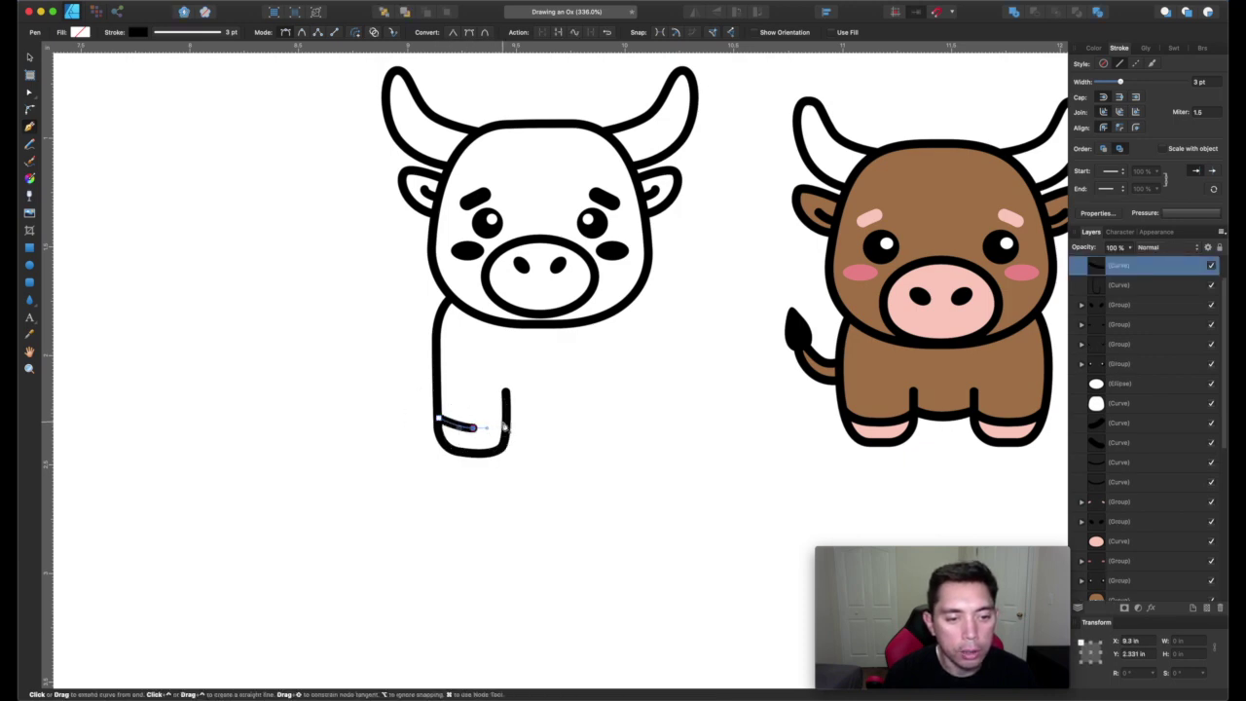
left_click_drag(504, 421, 517, 416)
left_click(29, 92)
left_click(472, 429)
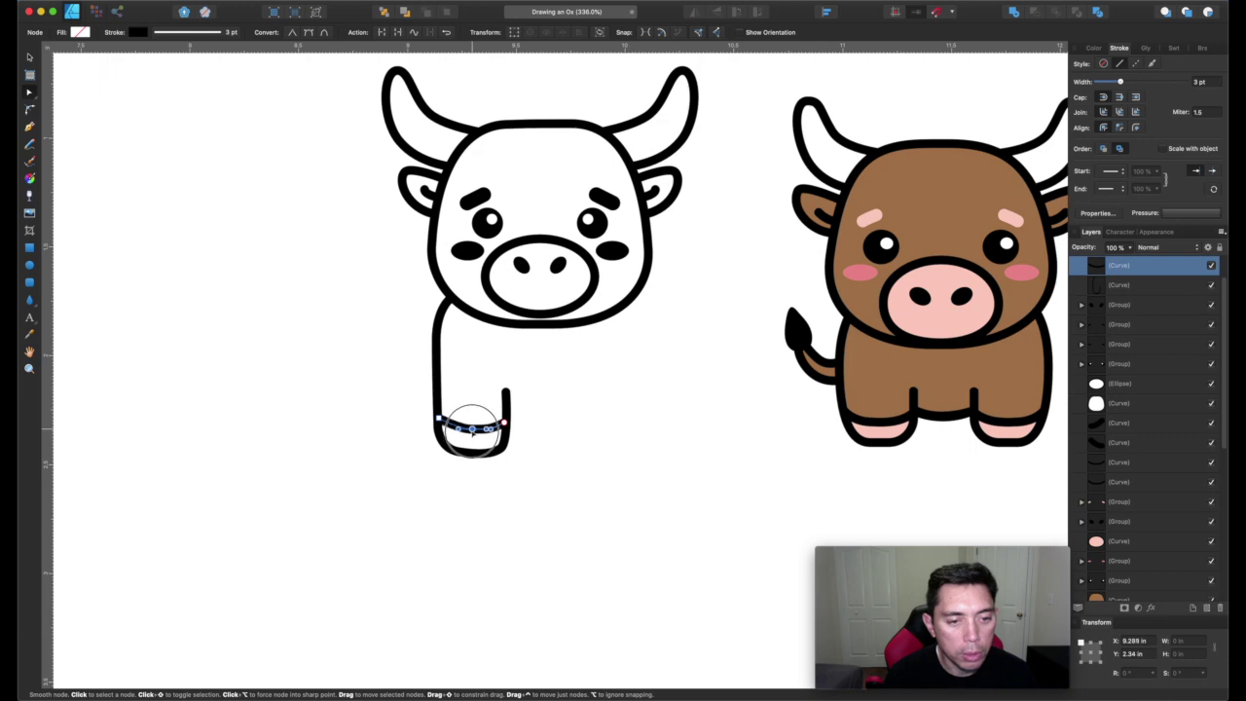
left_click_drag(494, 432, 496, 428)
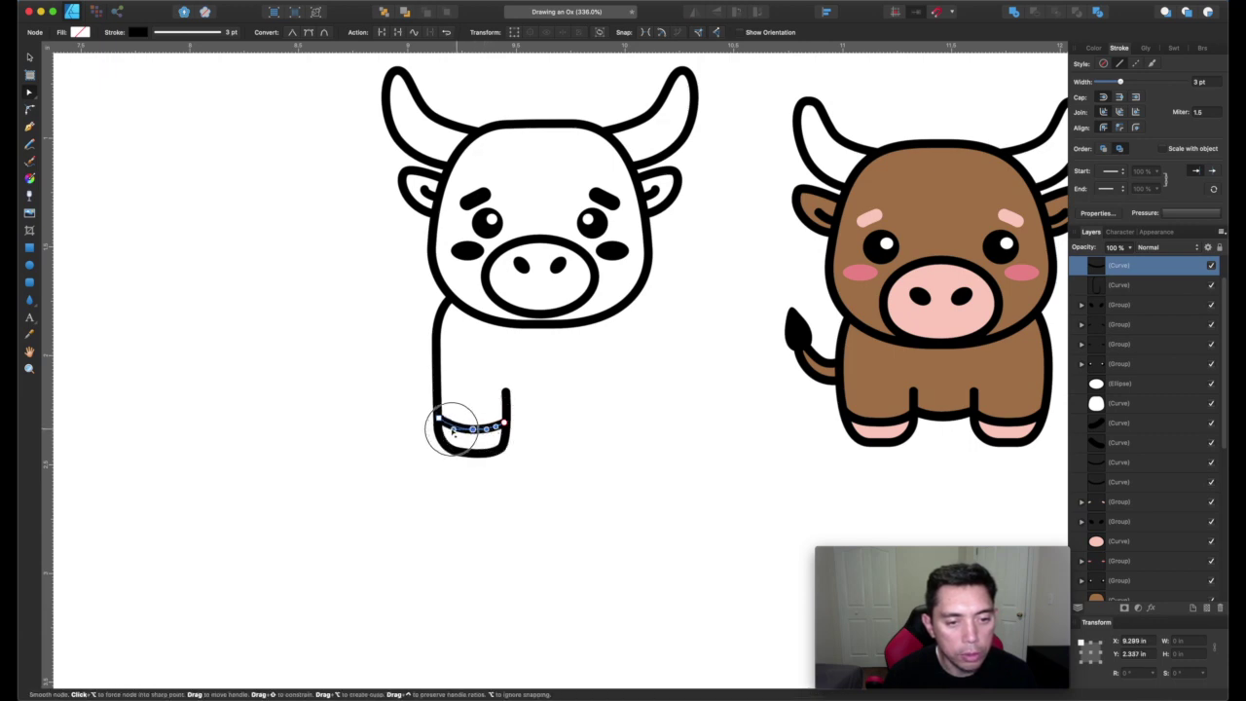
left_click(555, 432)
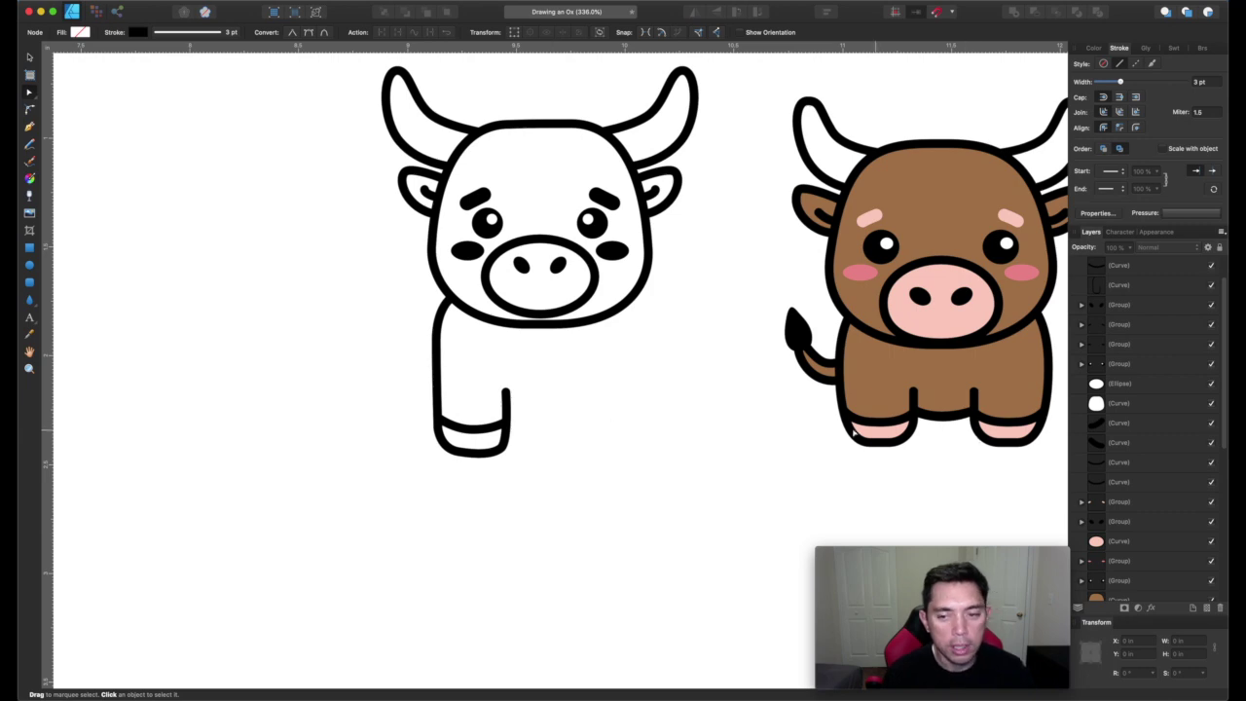
left_click(31, 59)
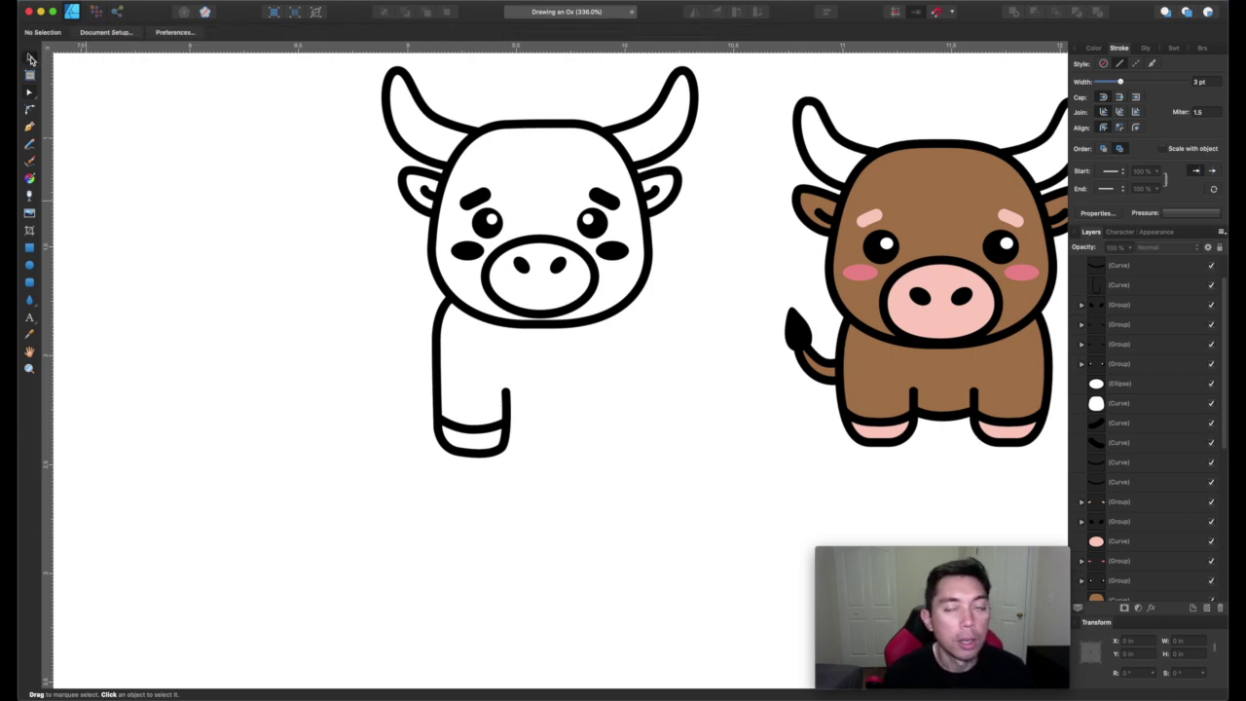
Step: Duplicate the leg and hoof, flip the copy horizontally and place it as the right leg
left_click(469, 424)
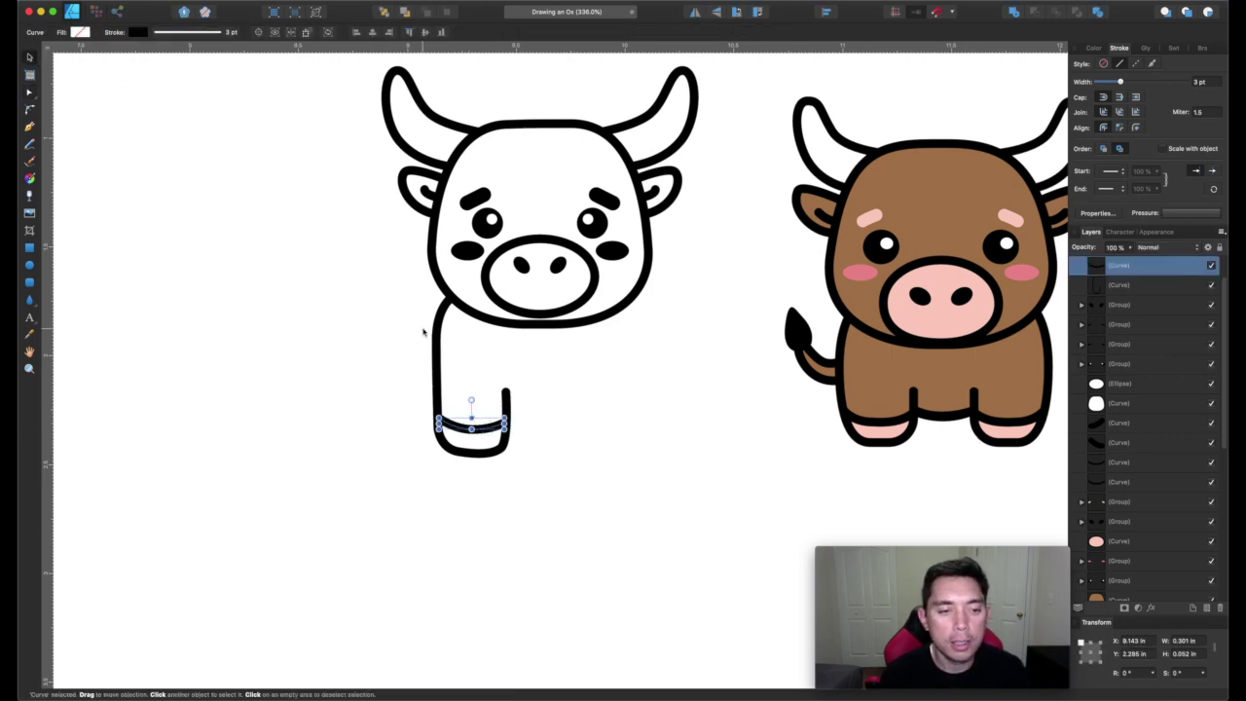
left_click(443, 339, "shift")
left_click_drag(443, 338, 628, 339)
left_click(696, 13)
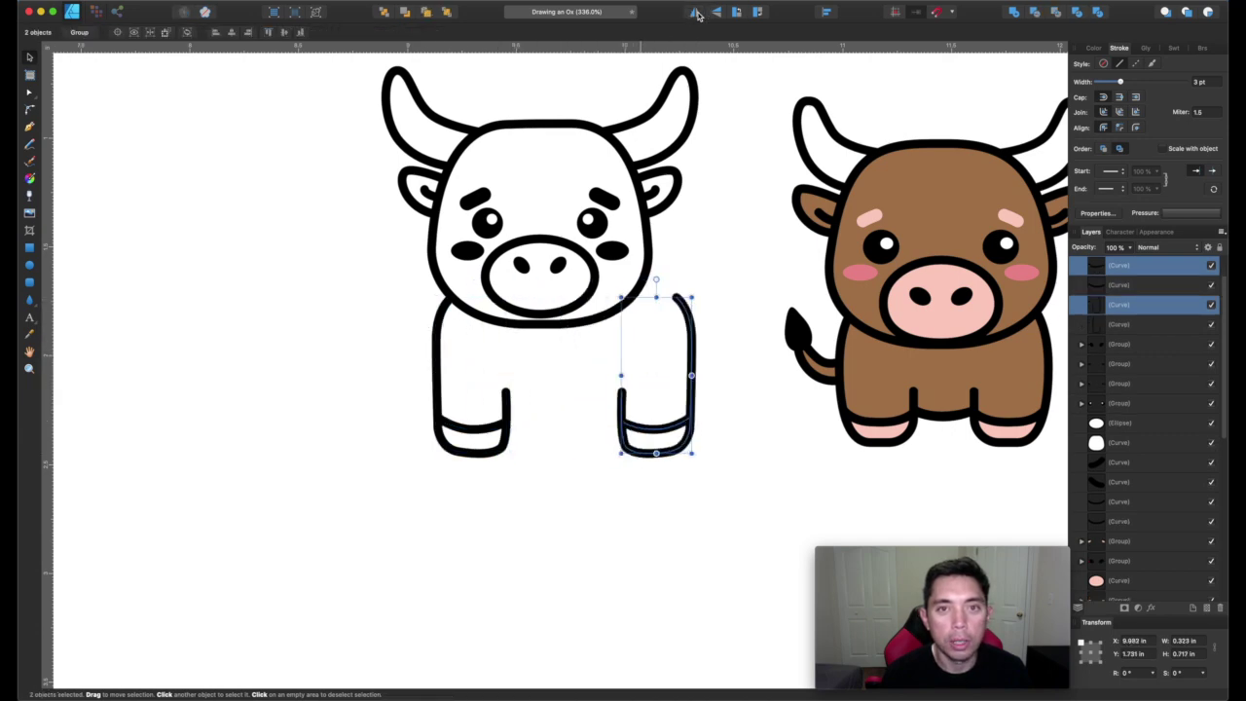
left_click_drag(692, 325, 647, 325)
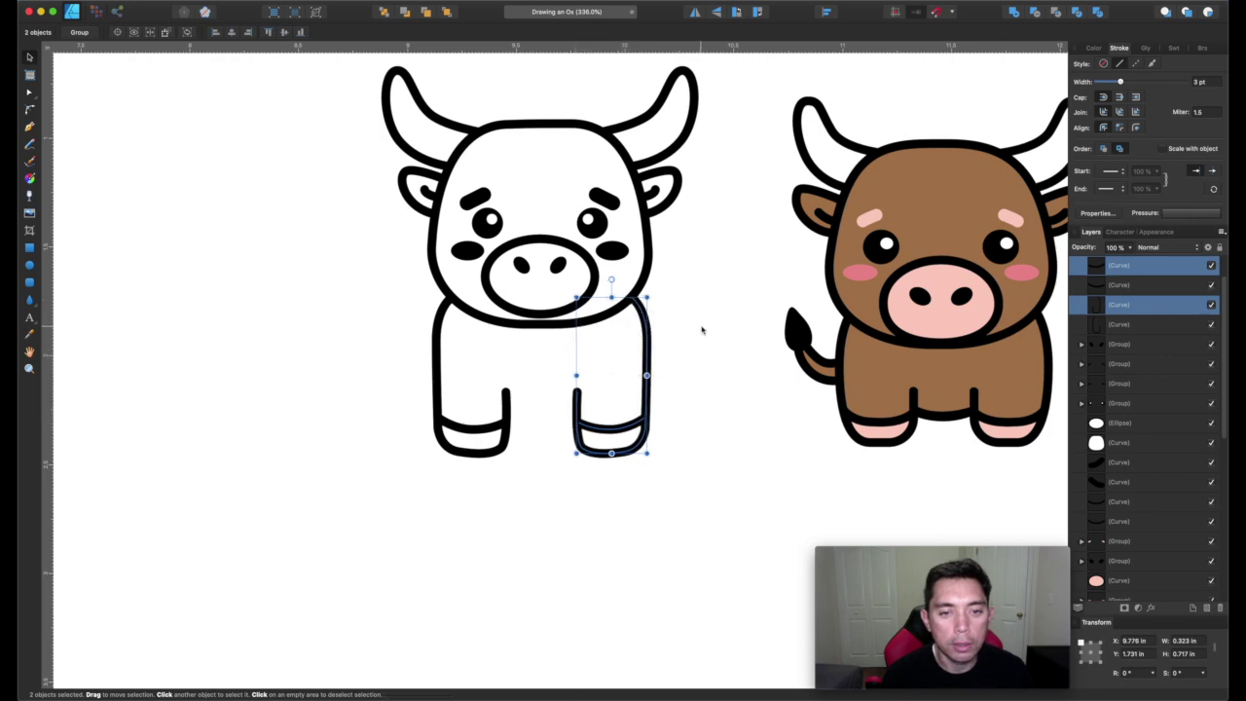
left_click(701, 328)
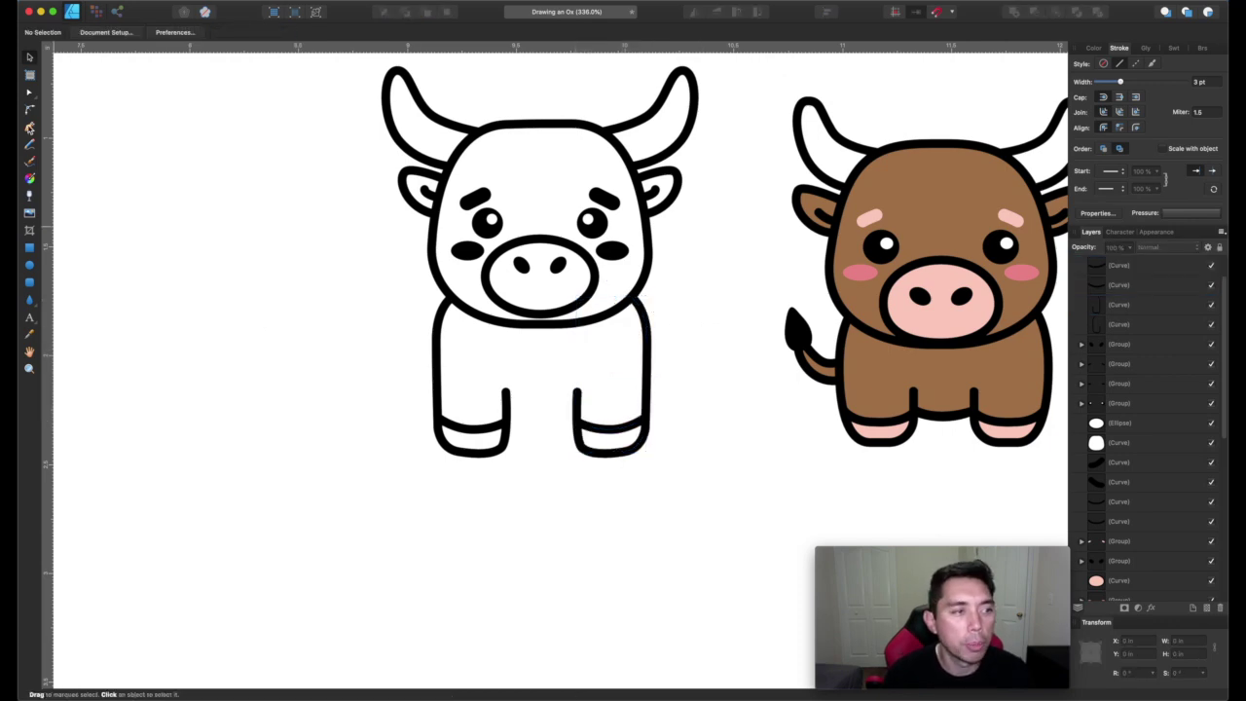
left_click(30, 127)
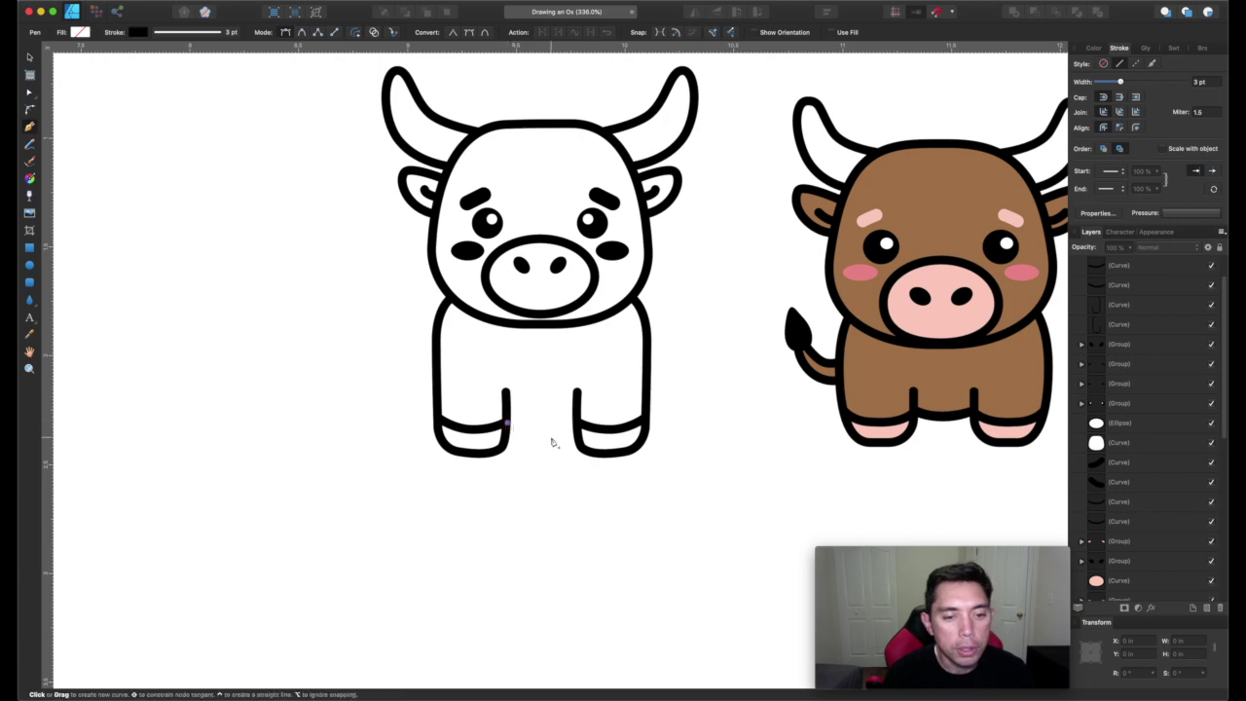
Step: Draw the belly curve between the legs and pull its middle node slightly down
left_click_drag(537, 426, 560, 429)
left_click(575, 426)
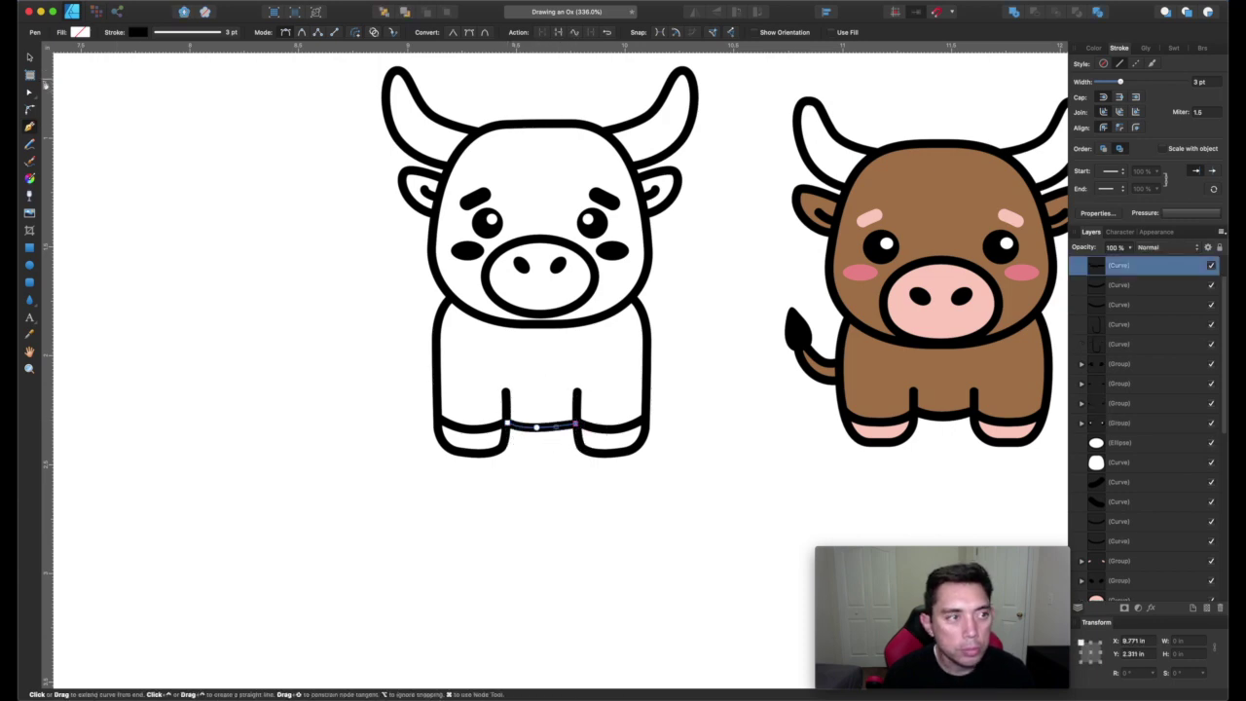
left_click(29, 93)
left_click(536, 426)
left_click_drag(536, 427, 539, 429)
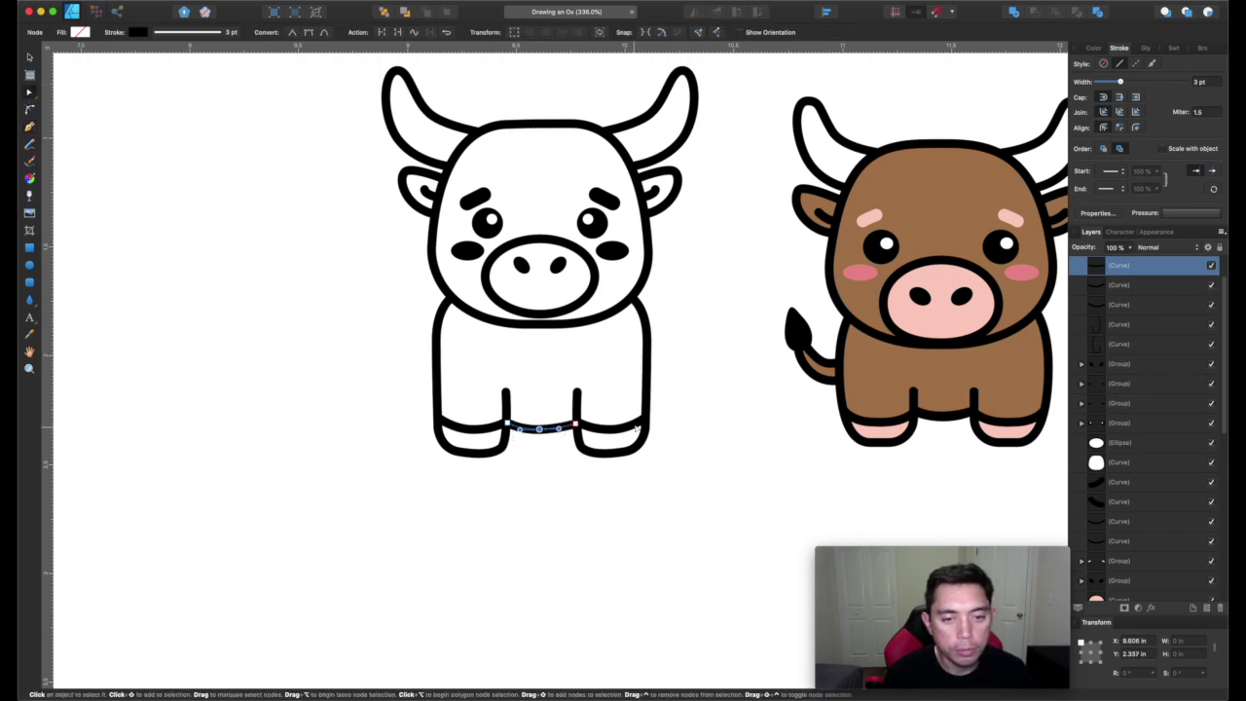
left_click(683, 421)
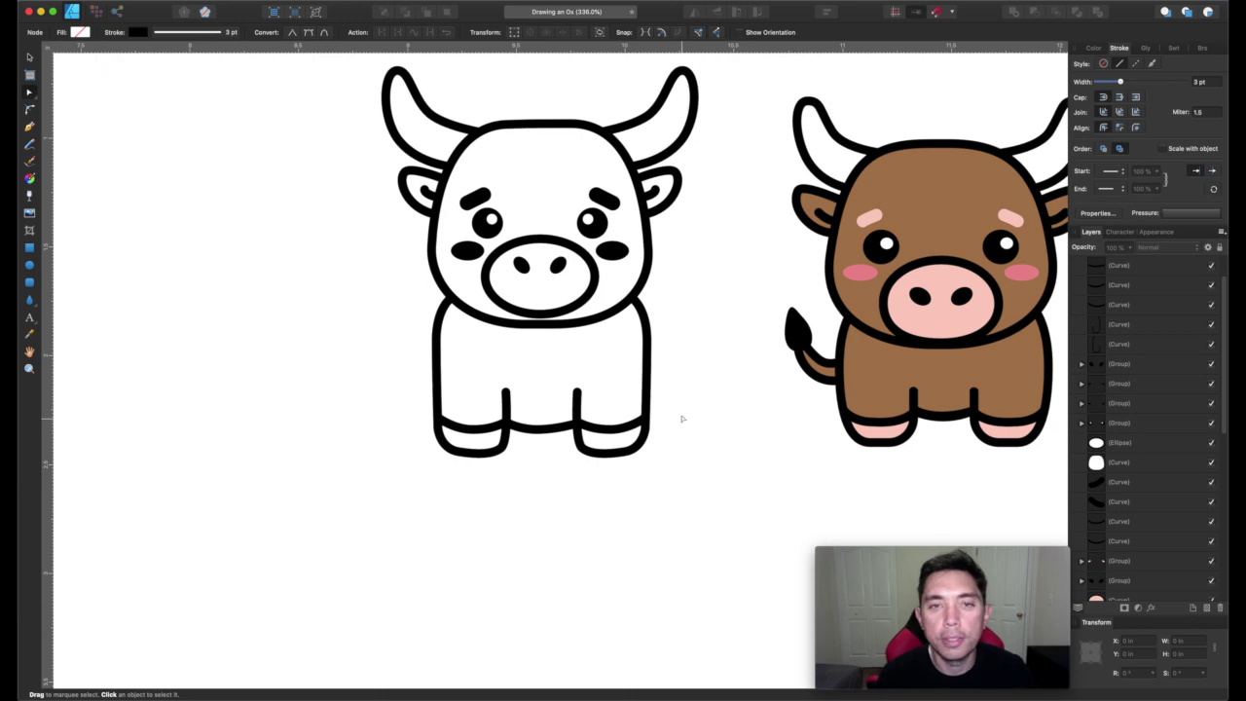
Step: Pen a curving tail that bends outward from the body's left outline
left_click(31, 131)
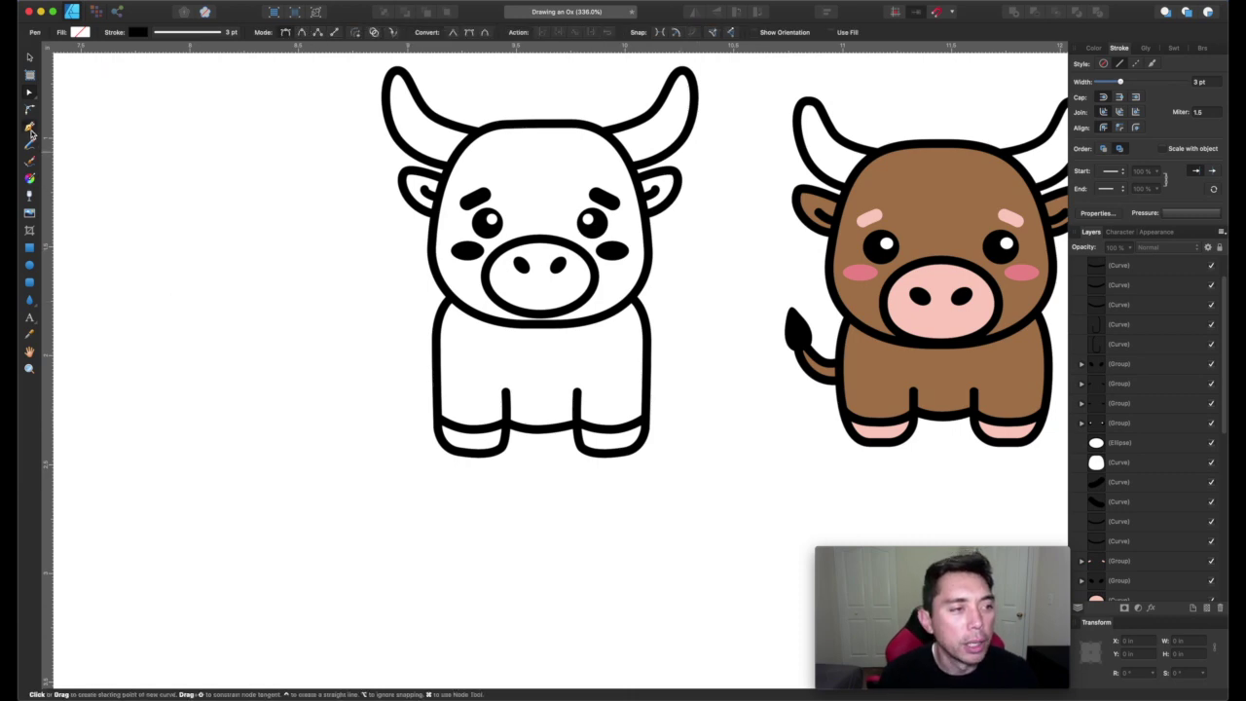
left_click(436, 365)
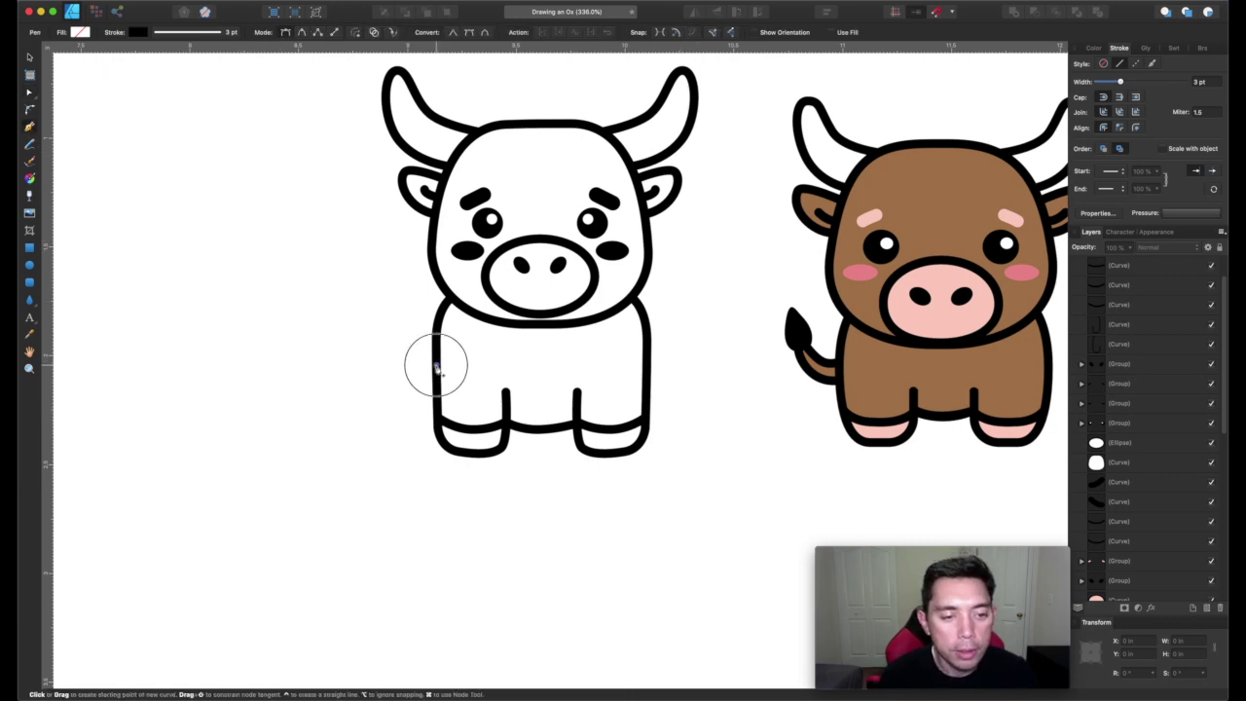
mouse_move(397, 346)
left_mouse_down()
mouse_move(385, 321)
mouse_move(384, 350)
mouse_move(390, 334)
left_mouse_up()
left_click_drag(435, 387, 474, 391)
key("Escape")
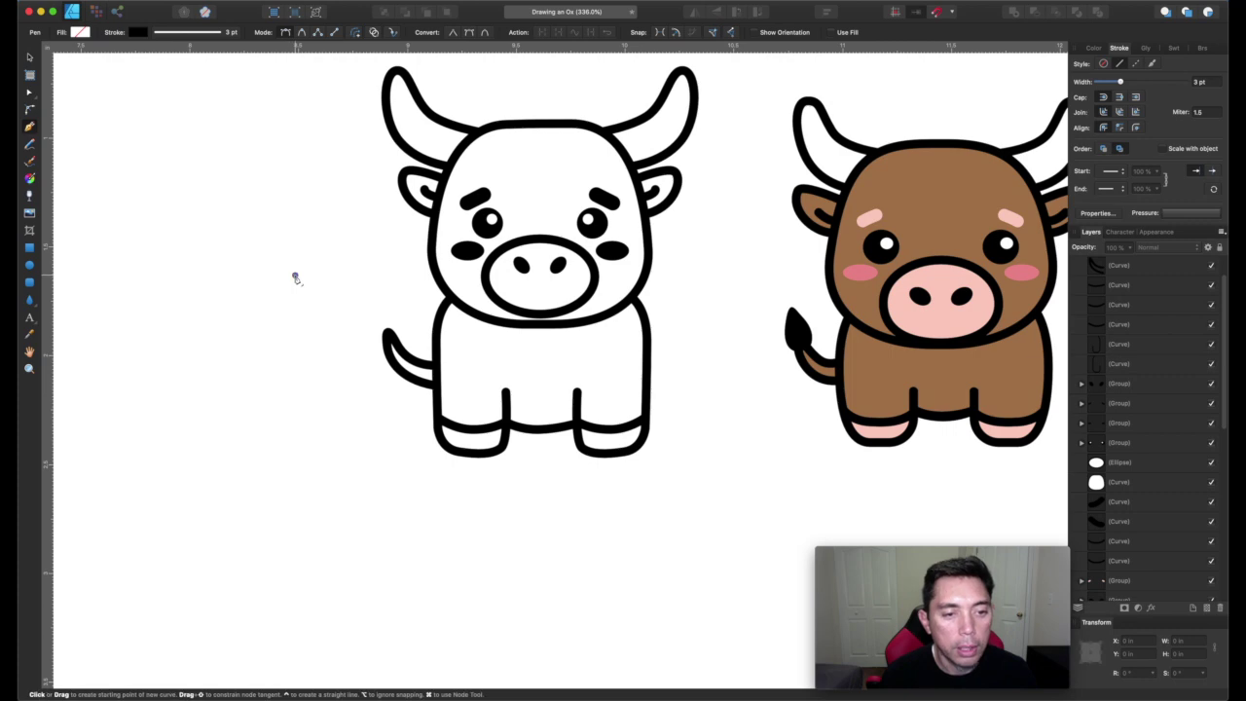
scroll(502, 185, "left", 3)
scroll(503, 185, "up", 1)
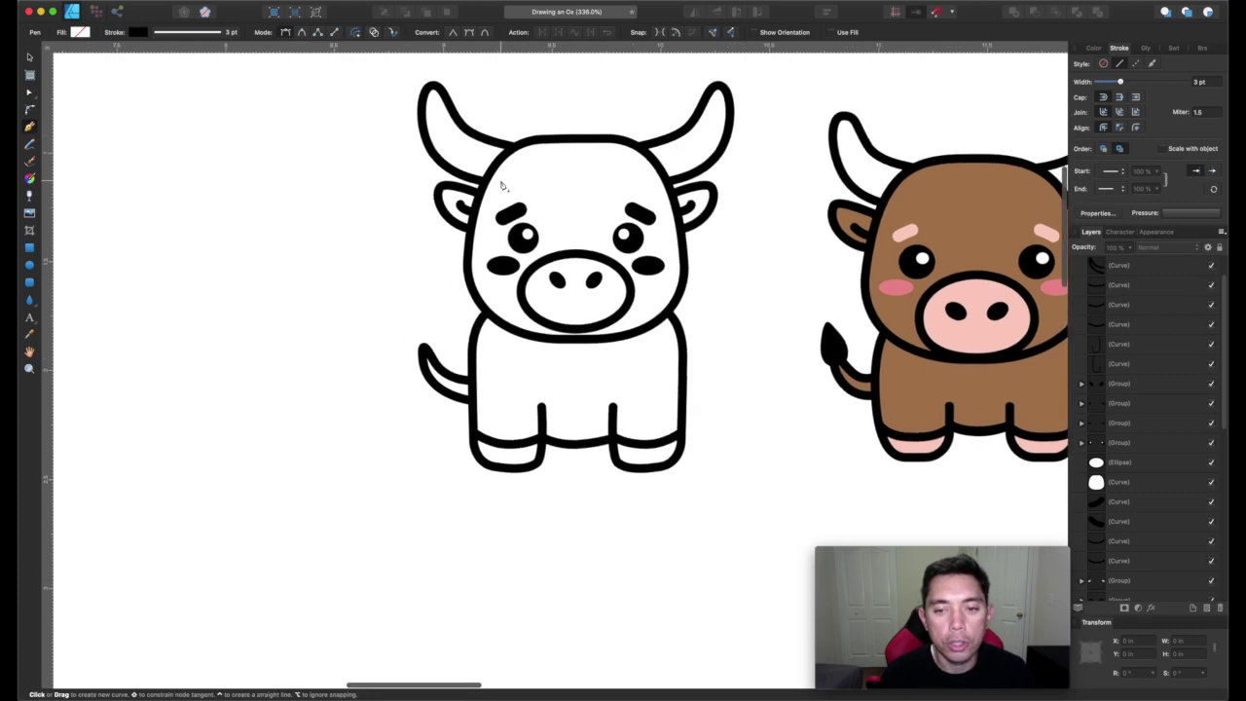
Step: Draw a teardrop at the tail tip with the Tear Tool, rotate it along the tail and fill it black
left_click(35, 305)
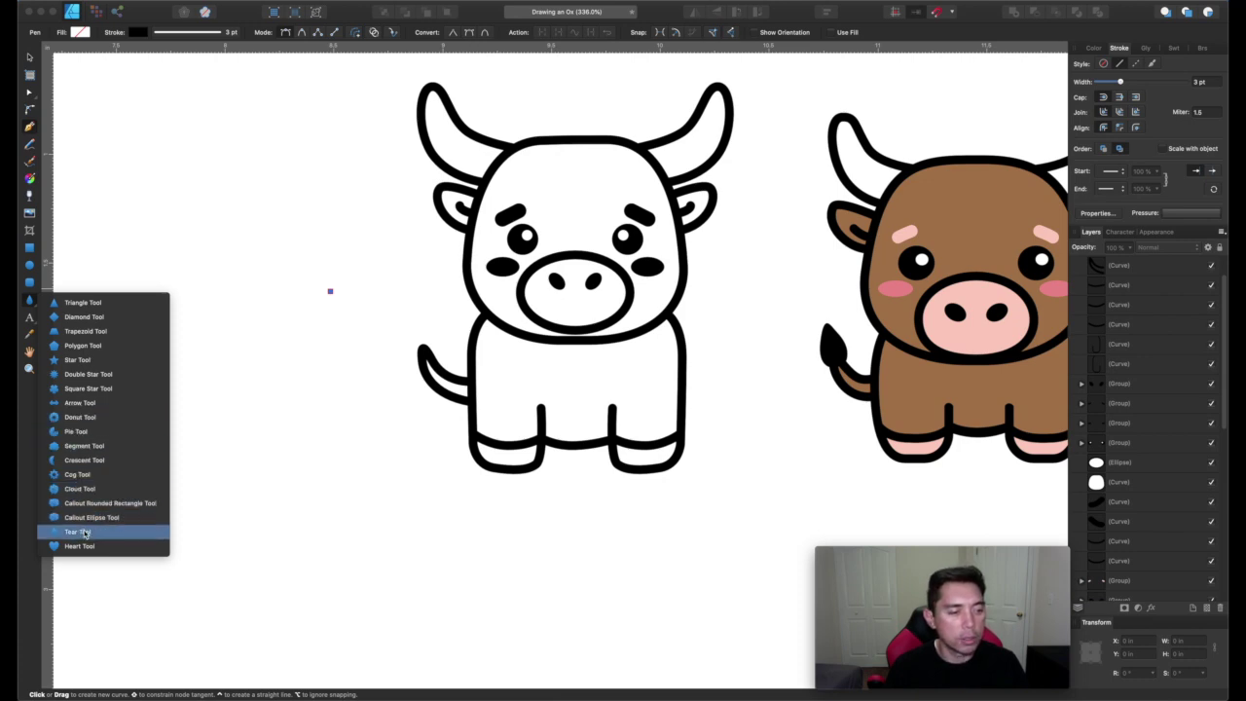
left_click(86, 533)
left_click_drag(400, 318, 429, 356)
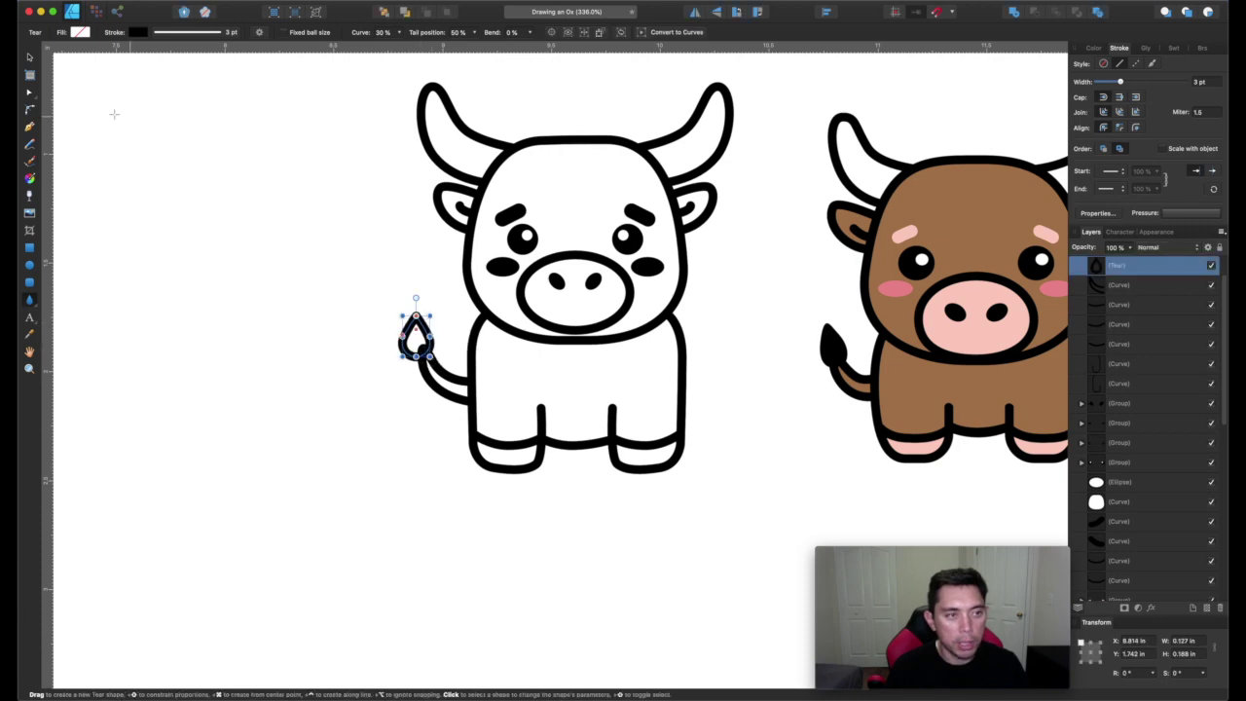
left_click(30, 57)
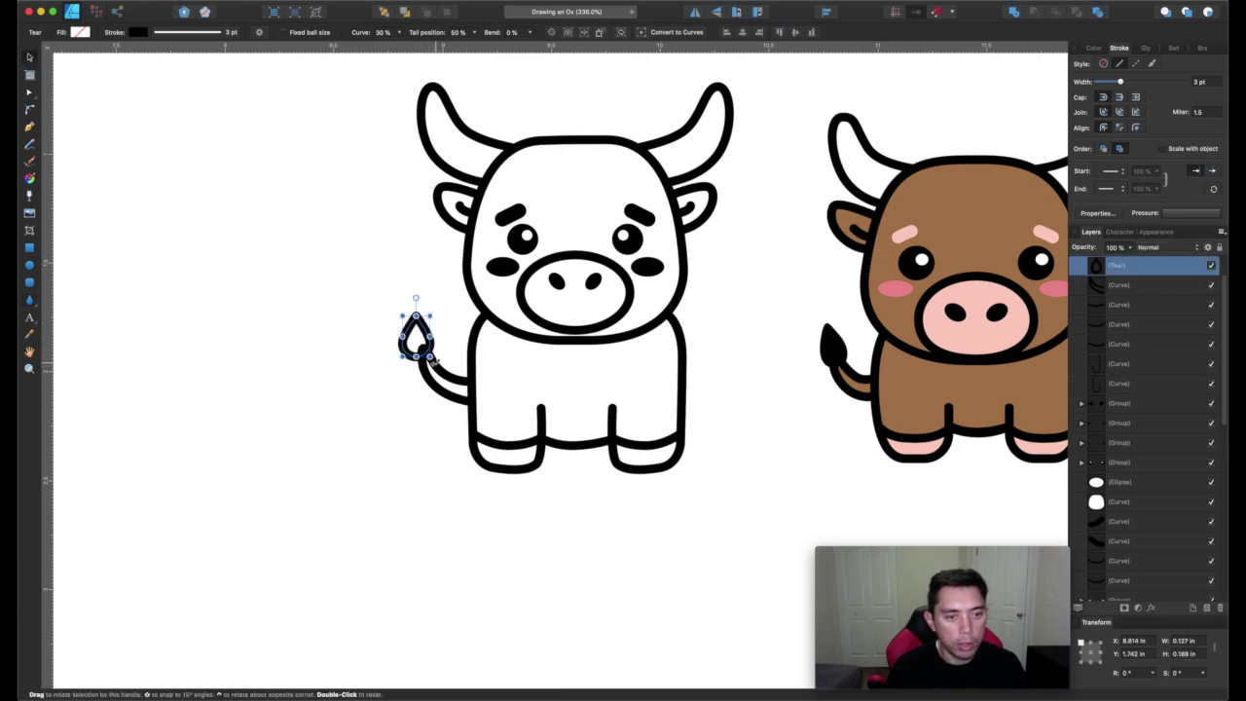
left_click_drag(436, 363, 427, 333)
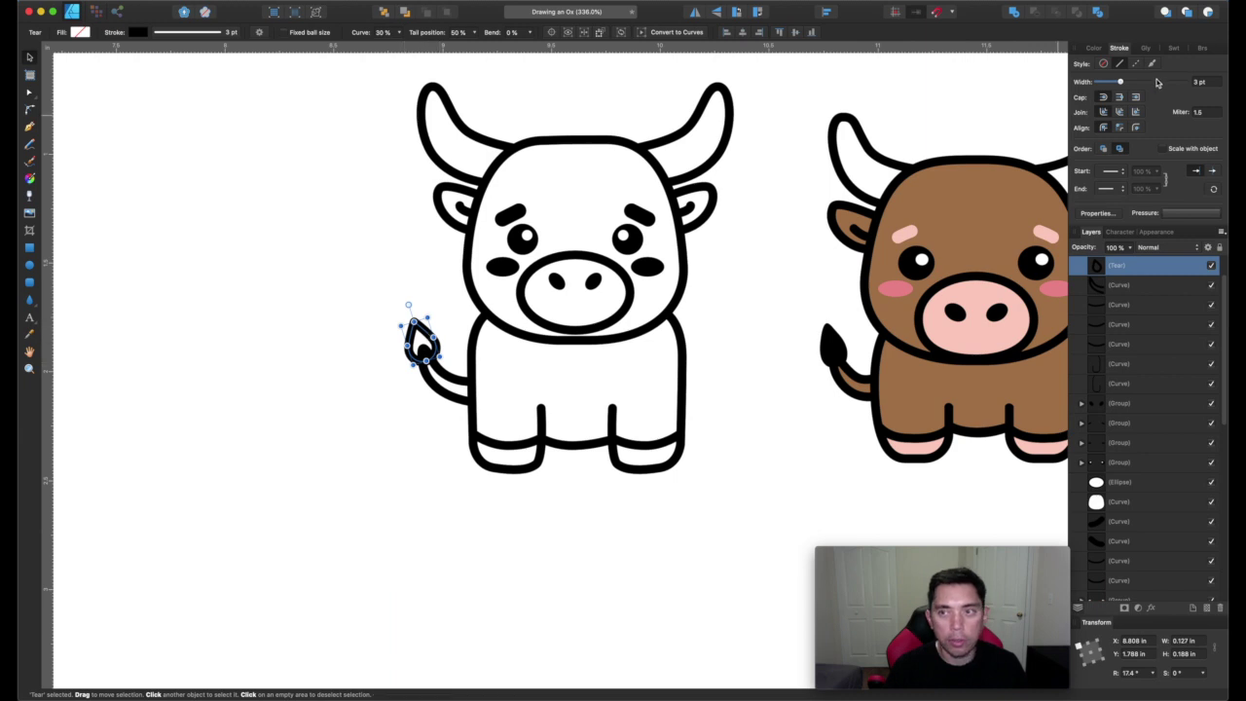
left_click(1092, 47)
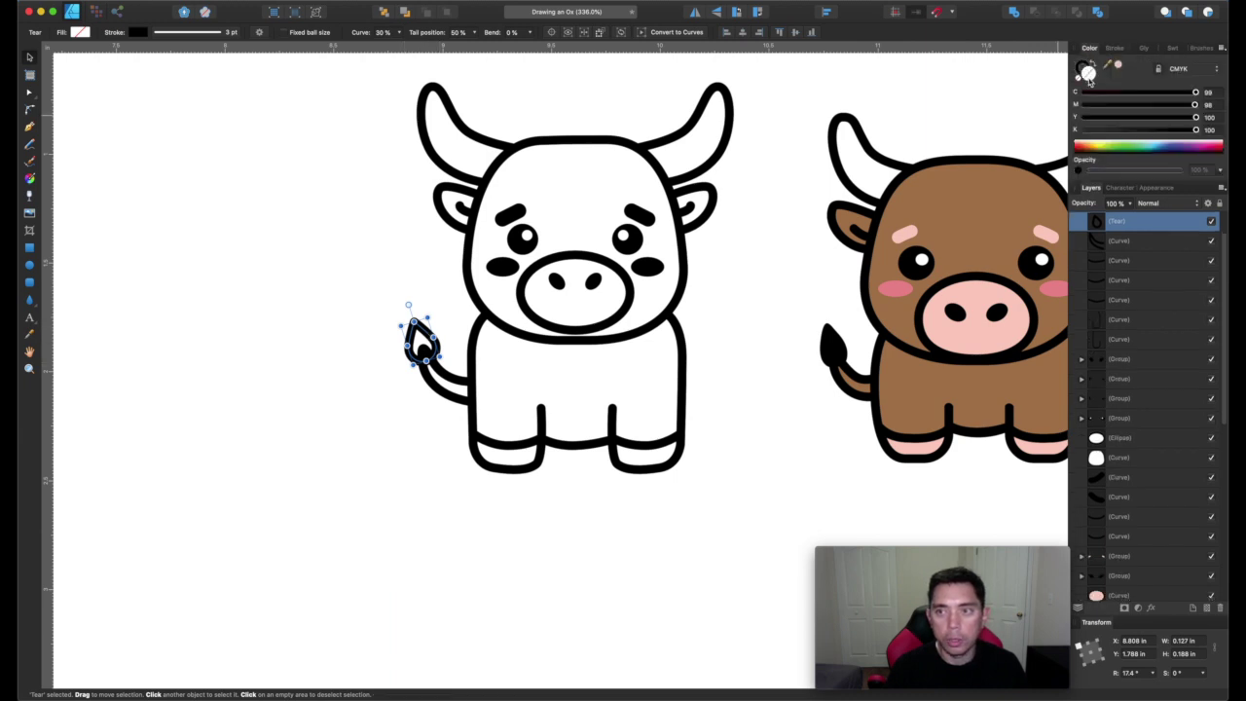
left_click(1204, 93)
left_click(314, 304)
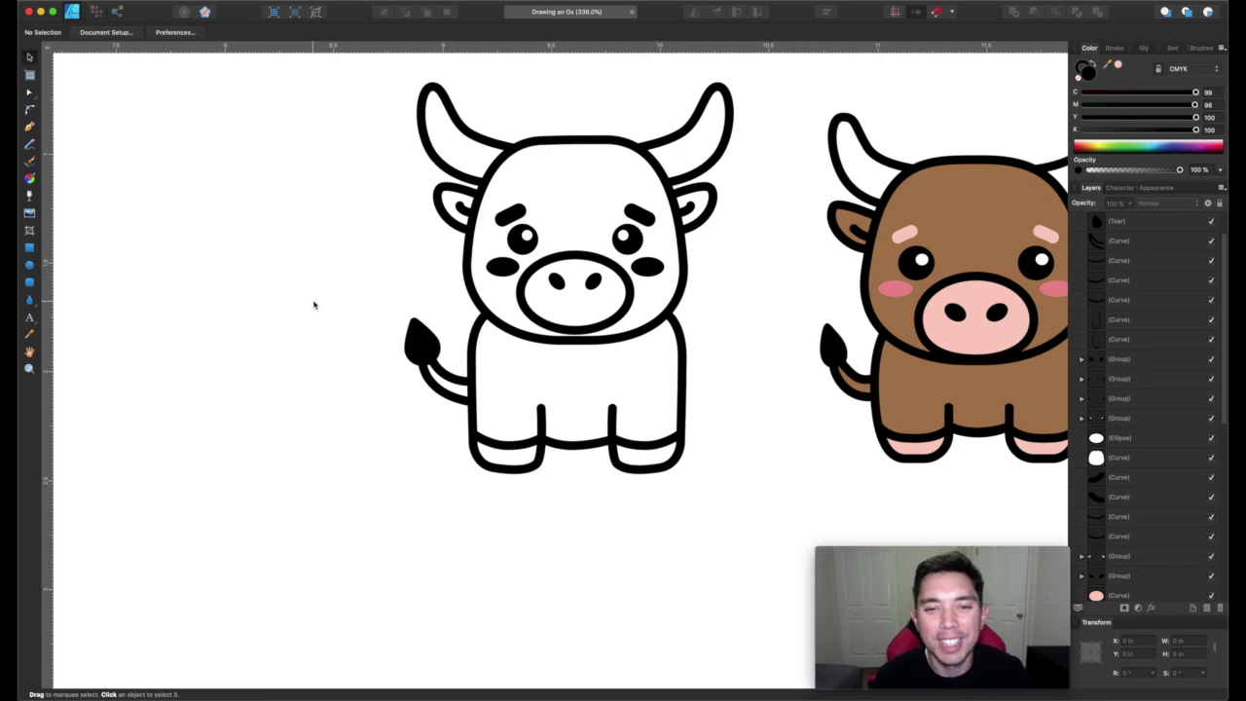
scroll(313, 304, "right", 1)
scroll(315, 302, "down", 1)
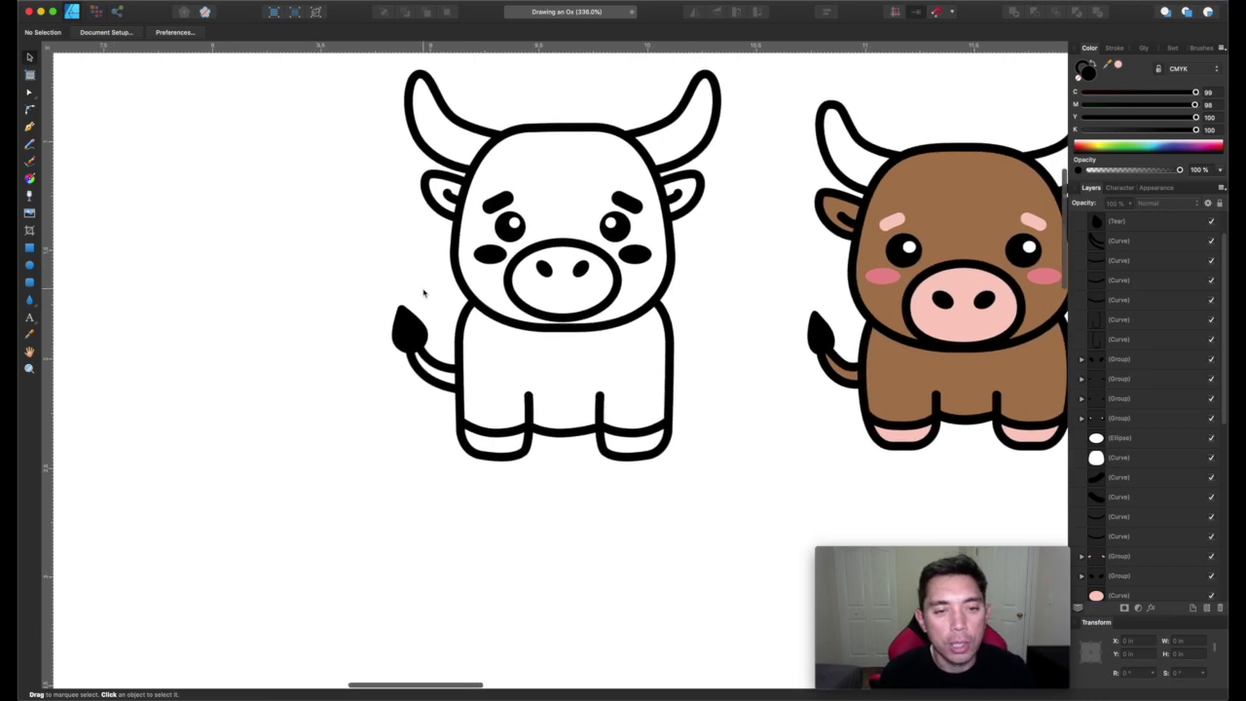
Step: Select the head and mix a brown fill by adjusting the yellow, magenta and black sliders
scroll(424, 292, "down", 3)
scroll(424, 292, "left", 1)
scroll(423, 292, "up", 1)
left_click(659, 213)
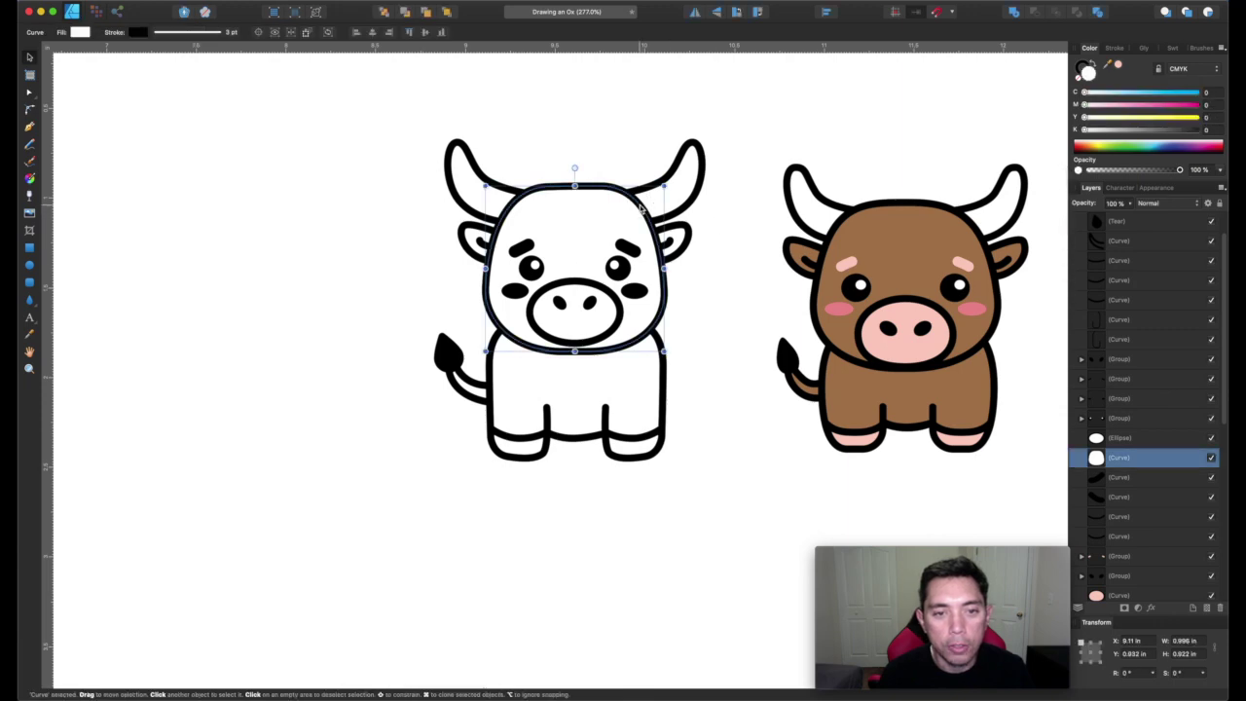
left_click(1120, 65)
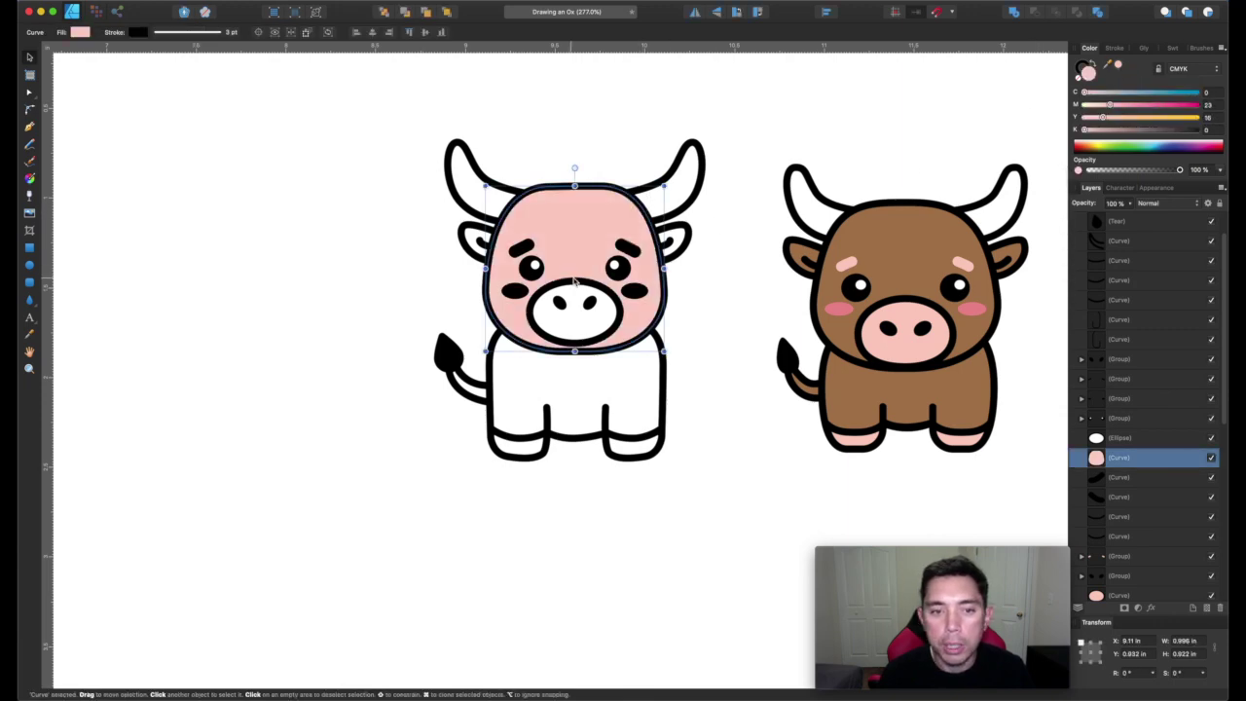
left_click_drag(1103, 118, 1126, 104)
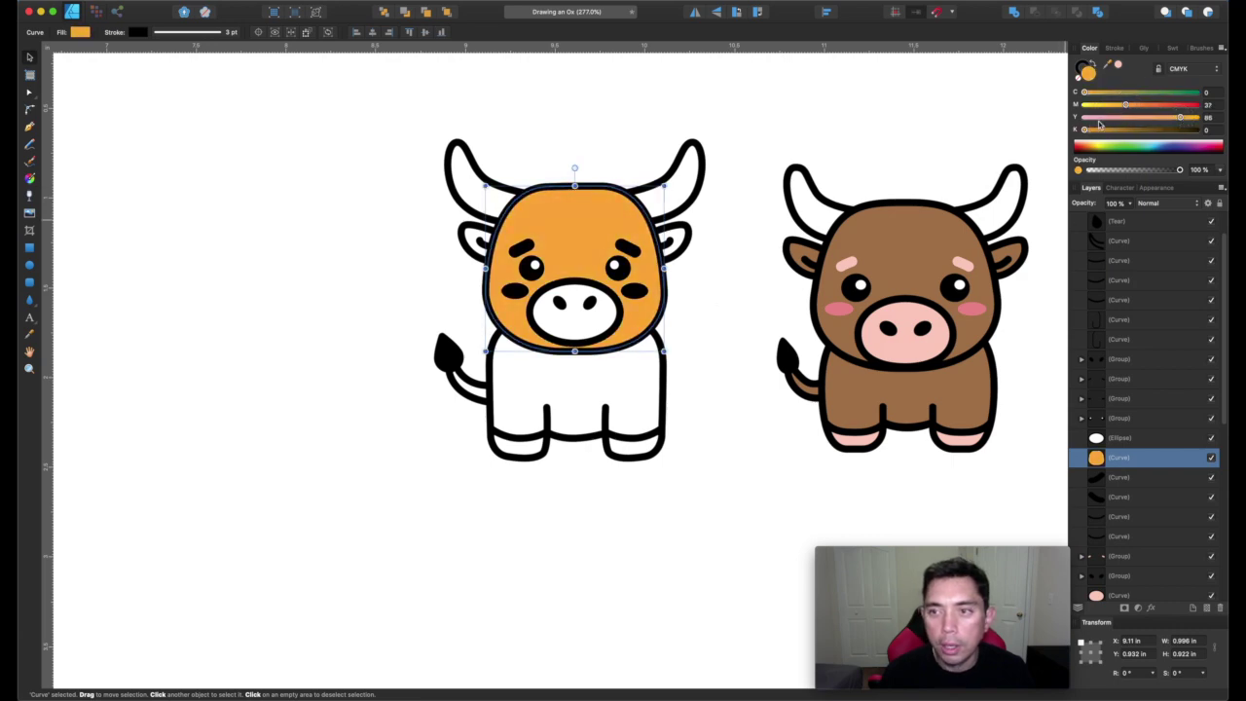
left_click_drag(1120, 106, 1168, 118)
left_click_drag(1085, 131, 1095, 94)
Step: Lighten the head's brown very slightly after checking it deselected
left_click(602, 151)
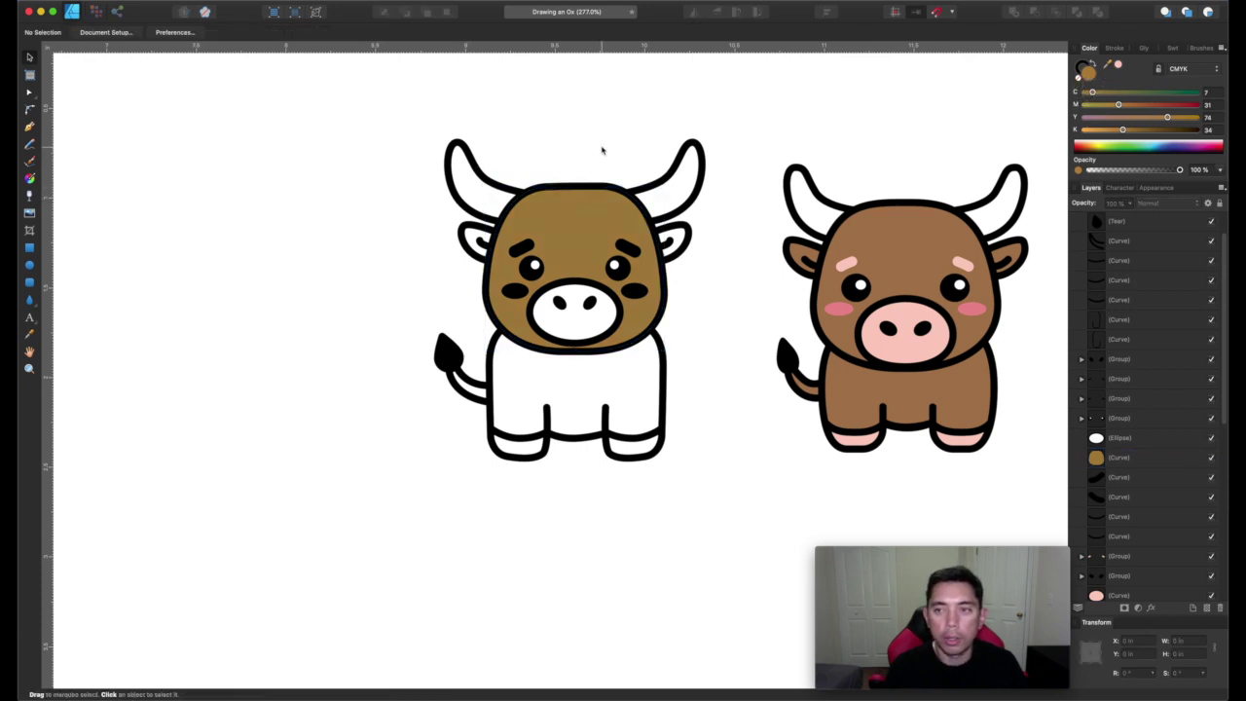
left_click_drag(1123, 132, 1120, 133)
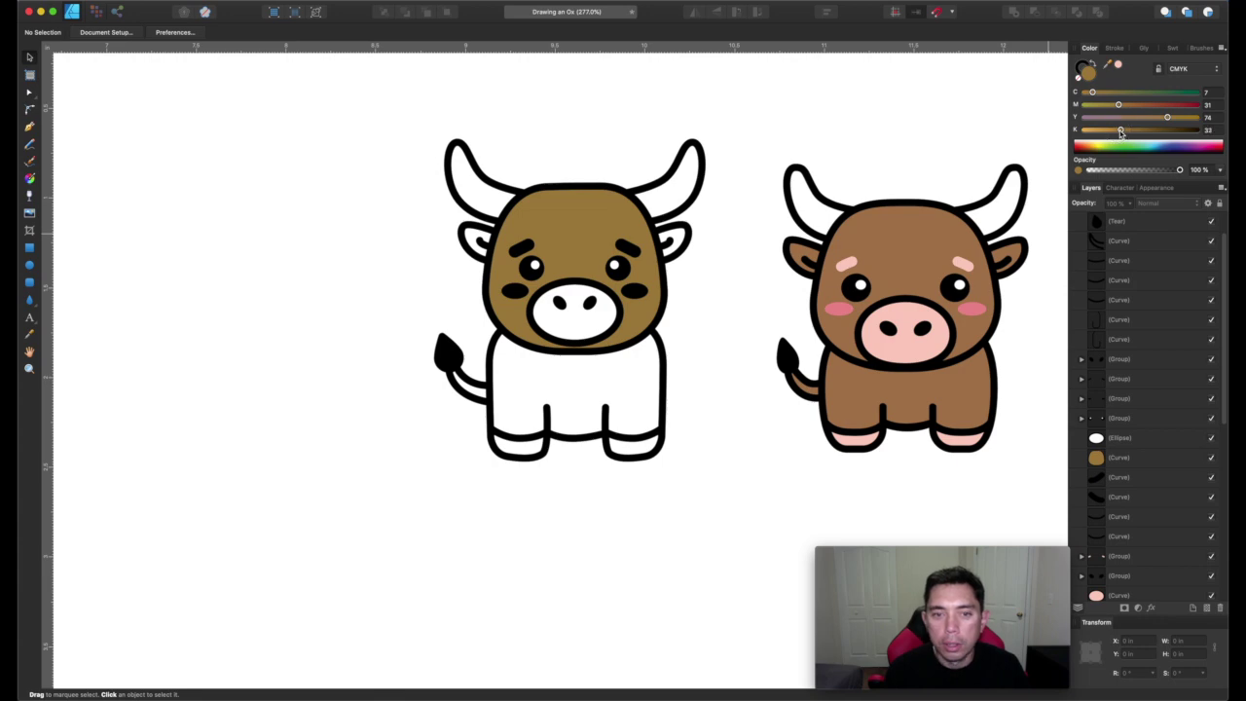
left_click(603, 226)
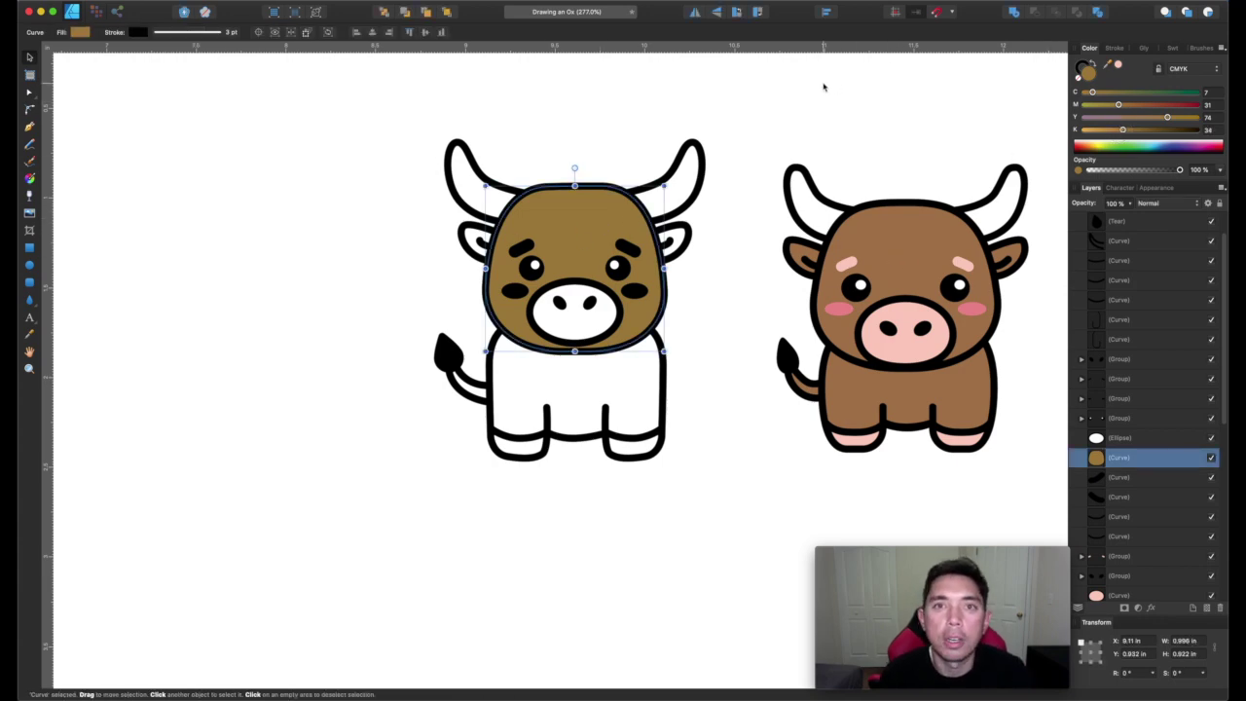
left_click(638, 102)
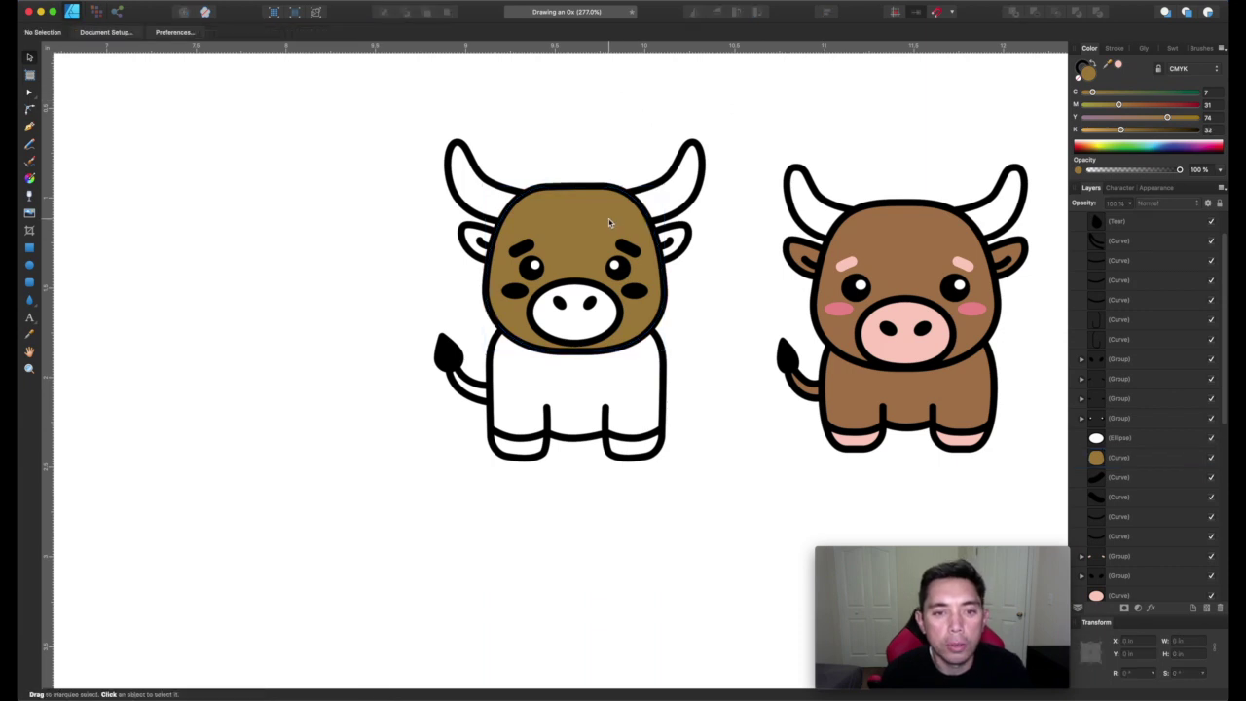
left_click(620, 304)
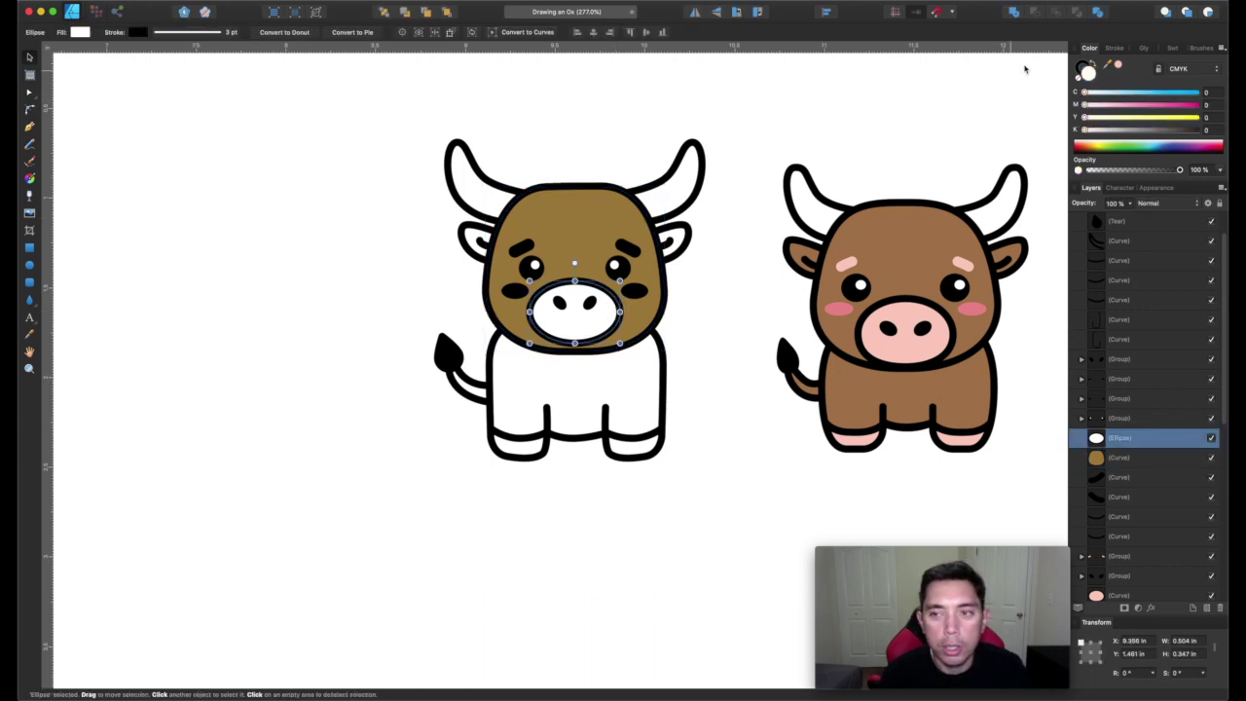
Step: Tint the snout pale peach and fill the ears with brown sampled from the forehead
left_click_drag(1085, 117, 1113, 119)
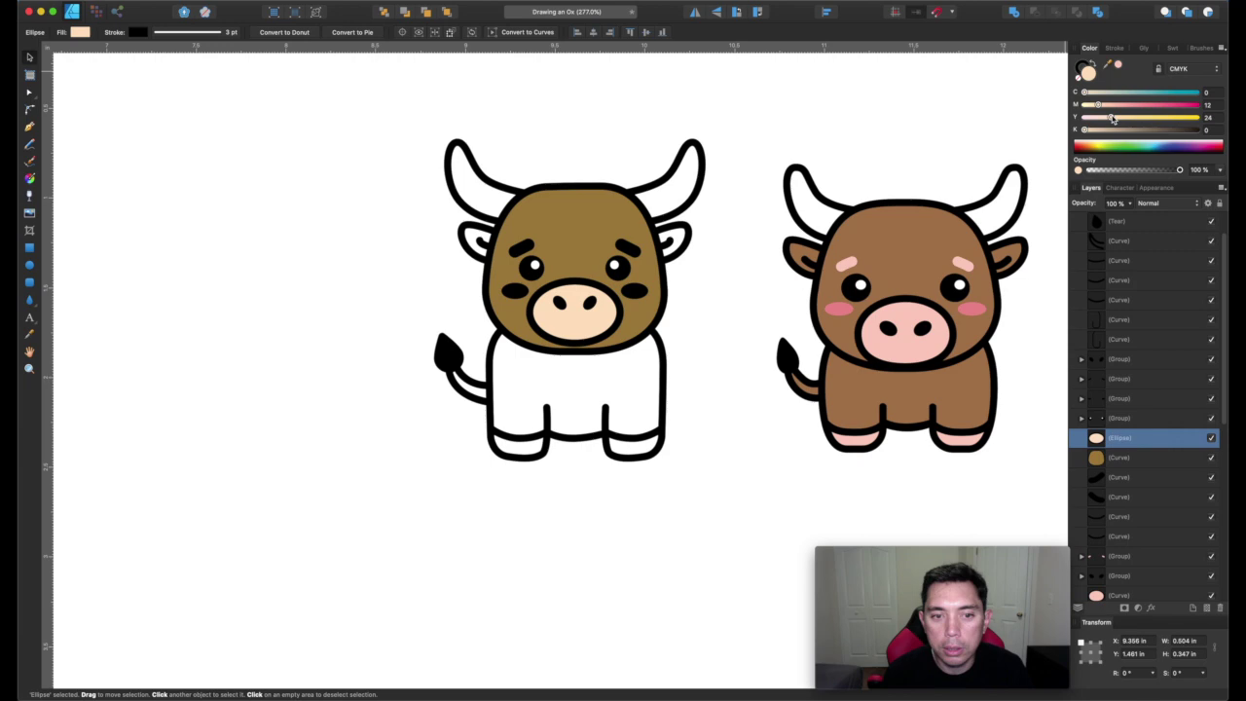
left_click(475, 233)
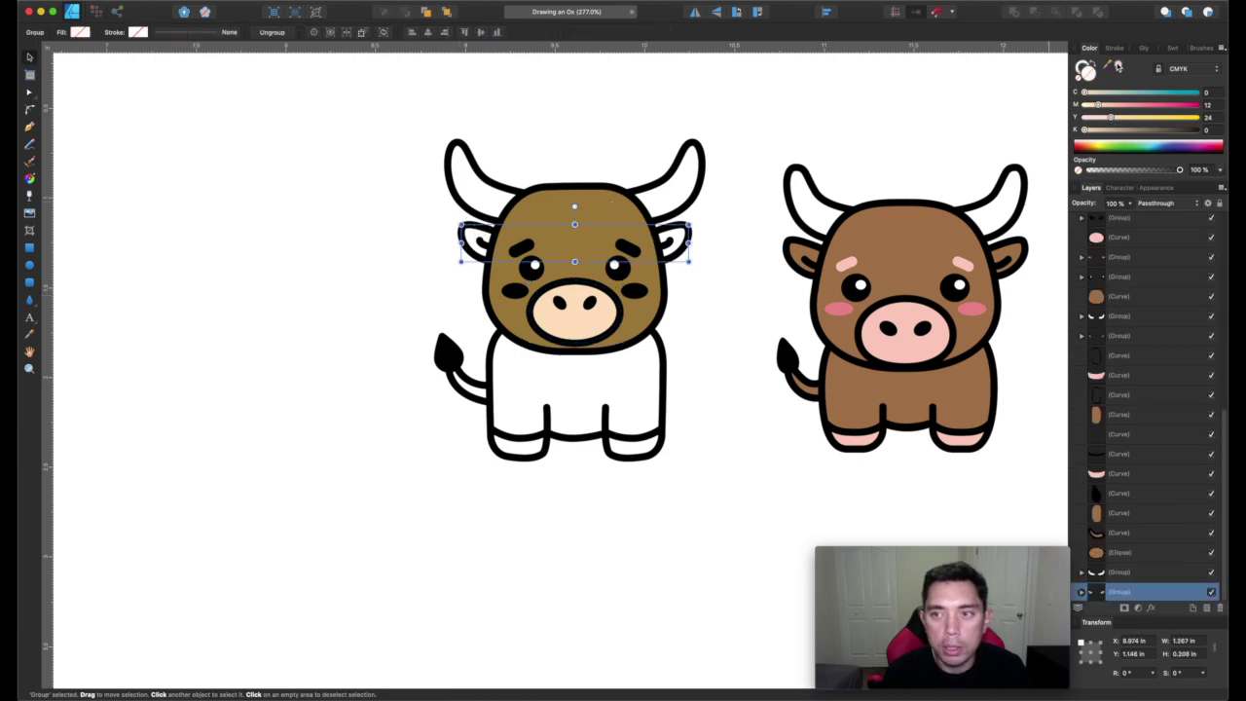
left_click_drag(1119, 66, 575, 222)
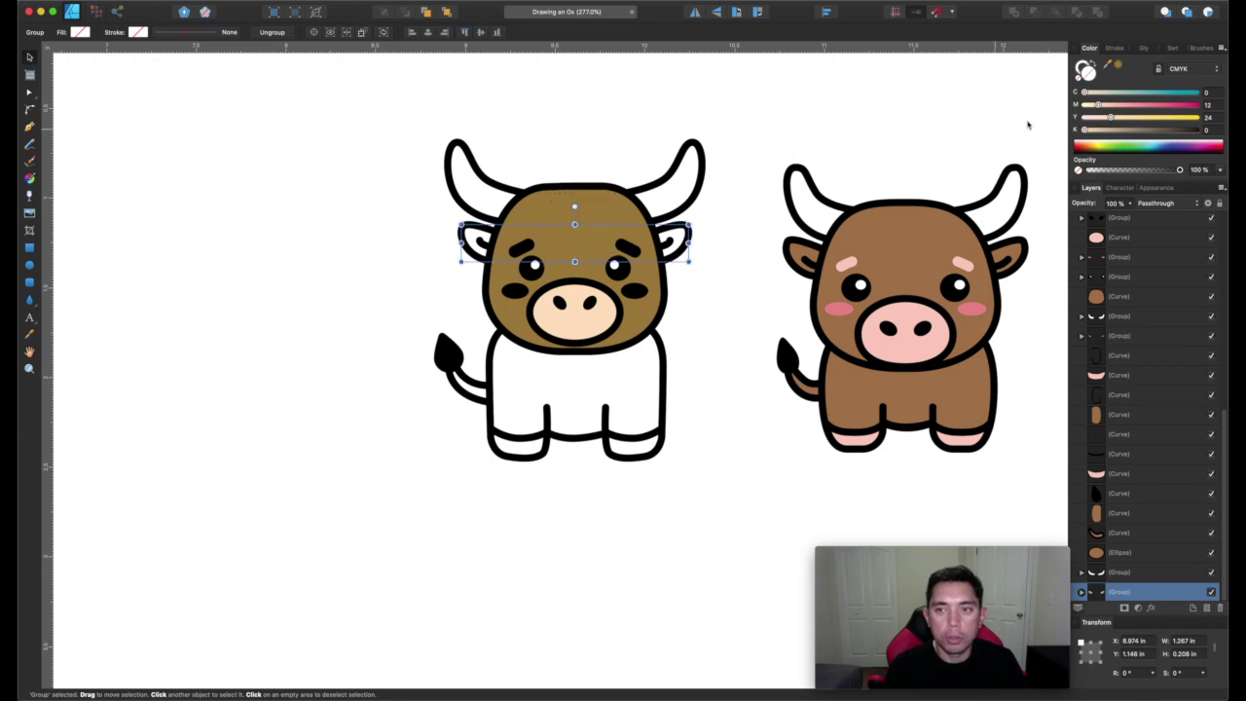
left_click(1119, 68)
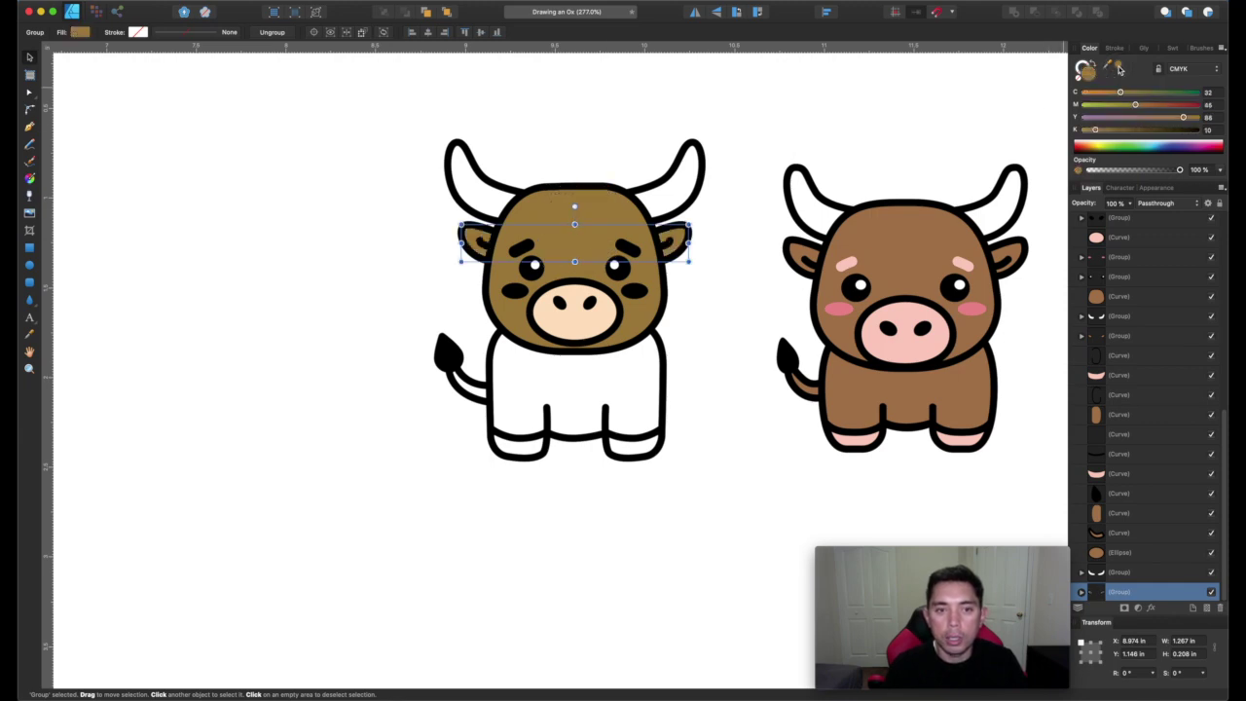
left_click(699, 316)
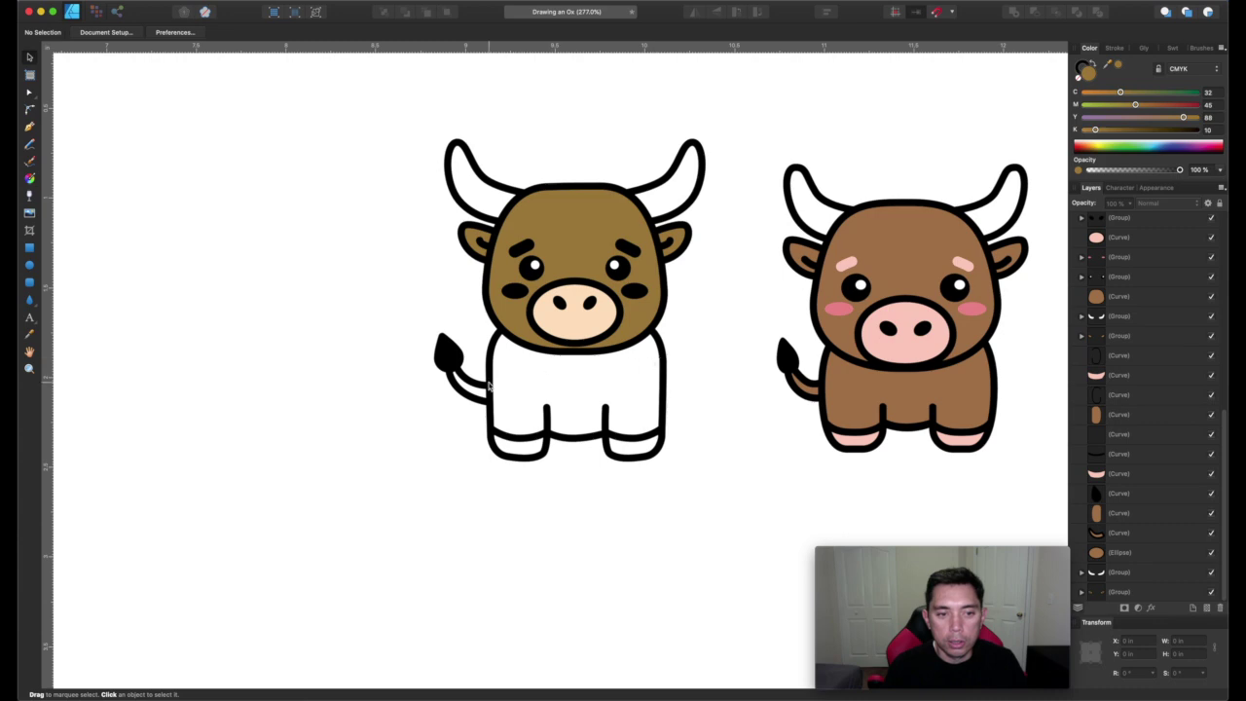
Step: Fill the tail with the sampled brown and send it behind the body with Move to Back
left_click(485, 387)
left_click(1121, 68)
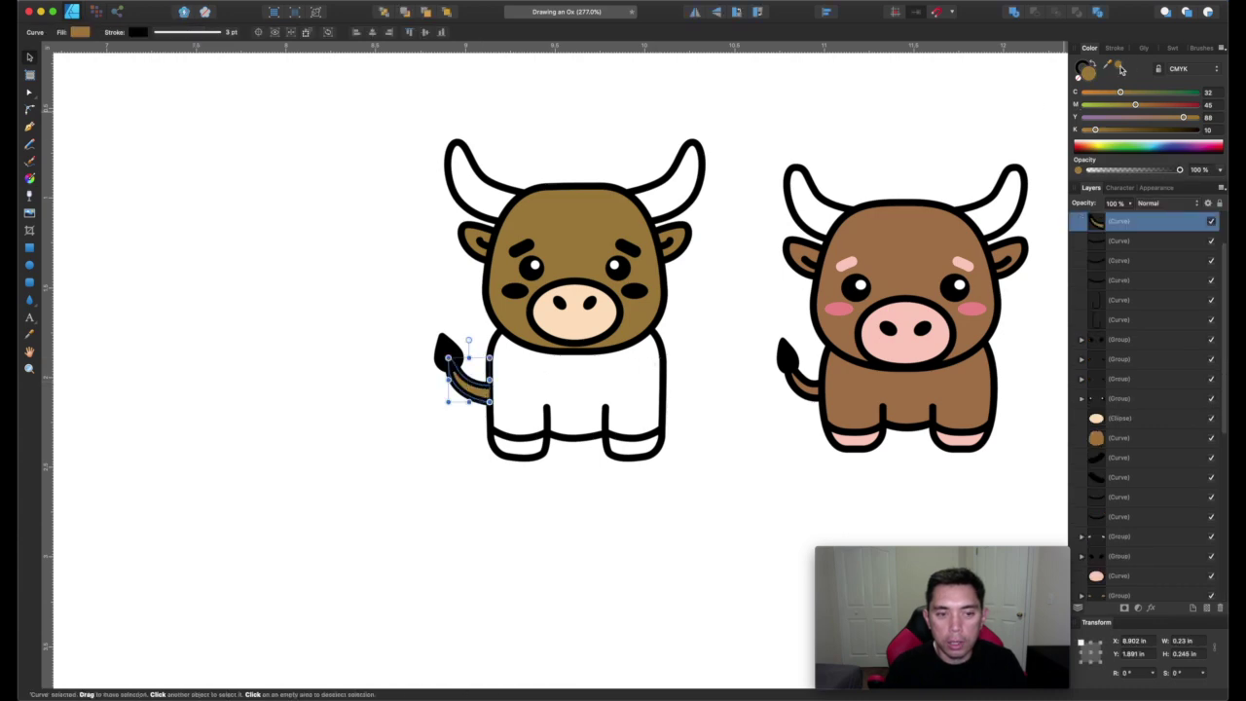
left_click(382, 12)
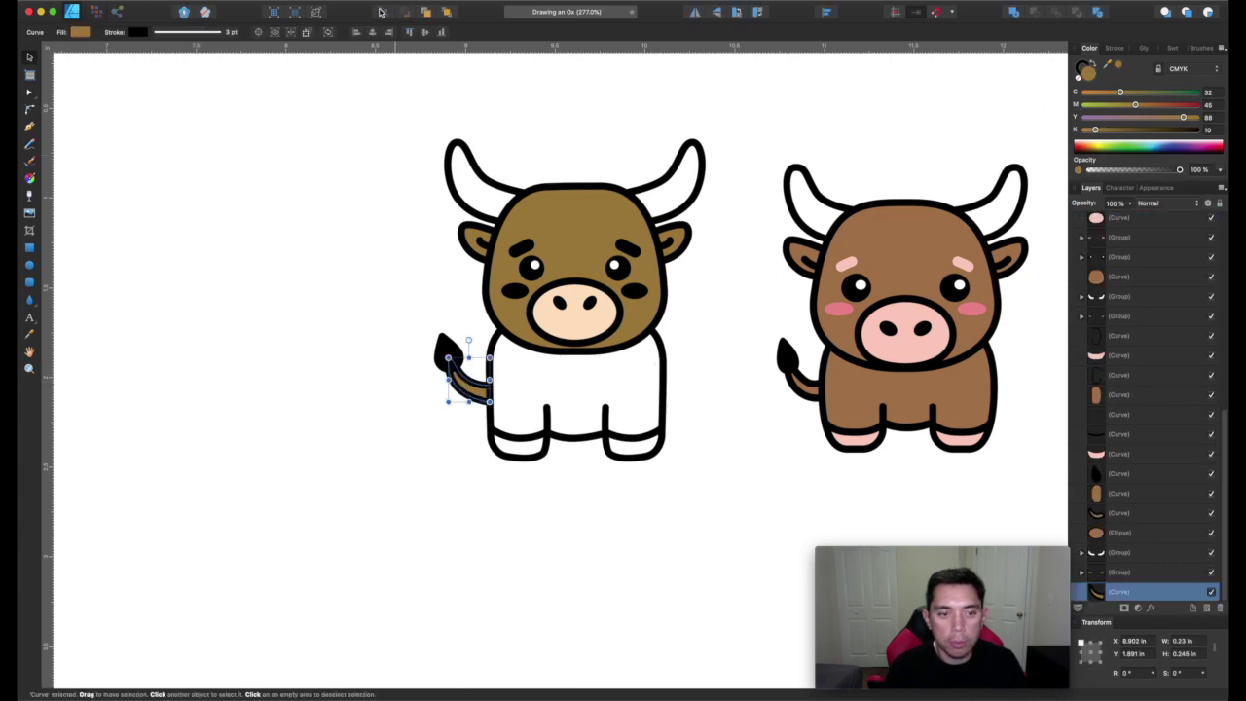
left_click(672, 429)
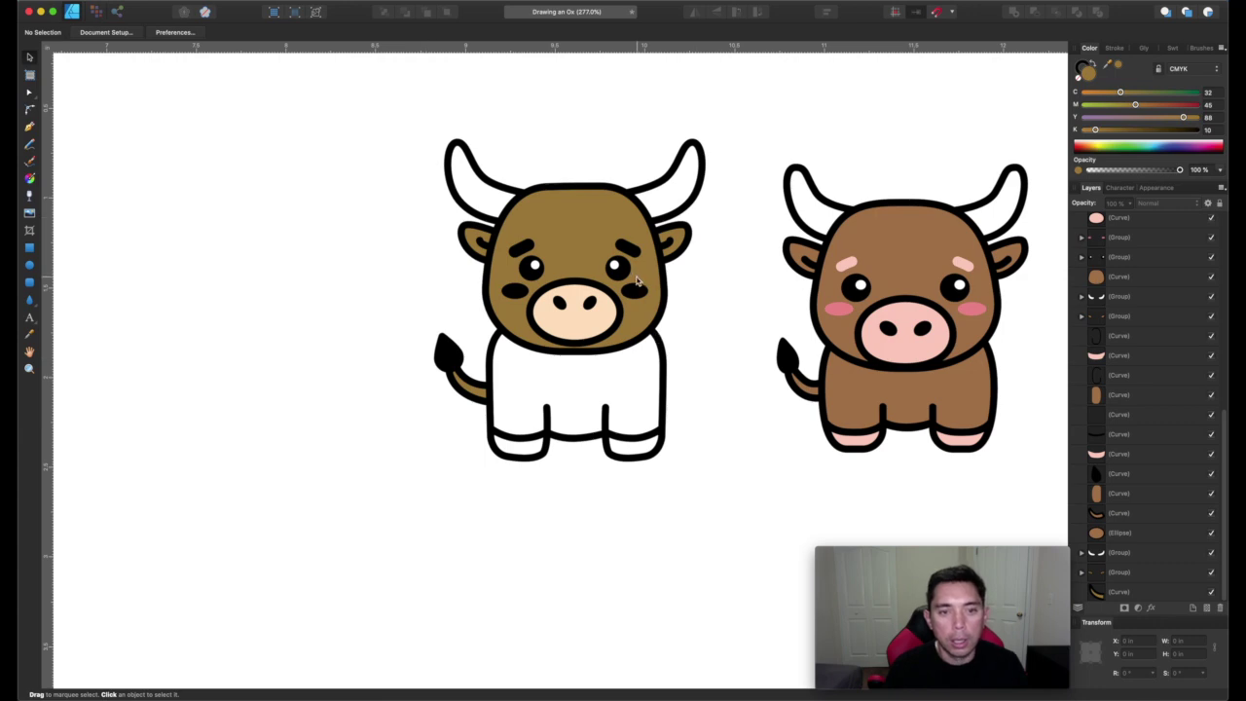
left_click(636, 288)
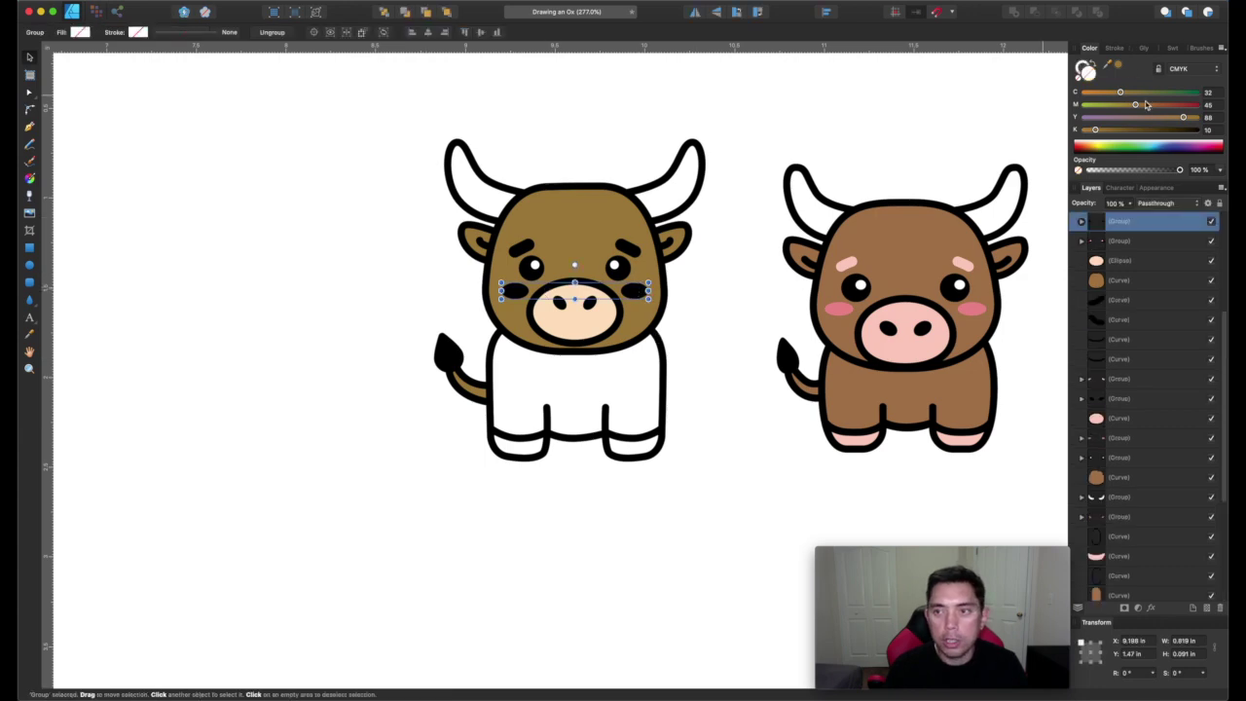
Step: Turn the cheek spots pale pink by removing yellow and cyan and lightening slightly
left_click(1134, 105)
left_click_drag(1184, 119, 946, 117)
left_click_drag(1125, 93, 899, 91)
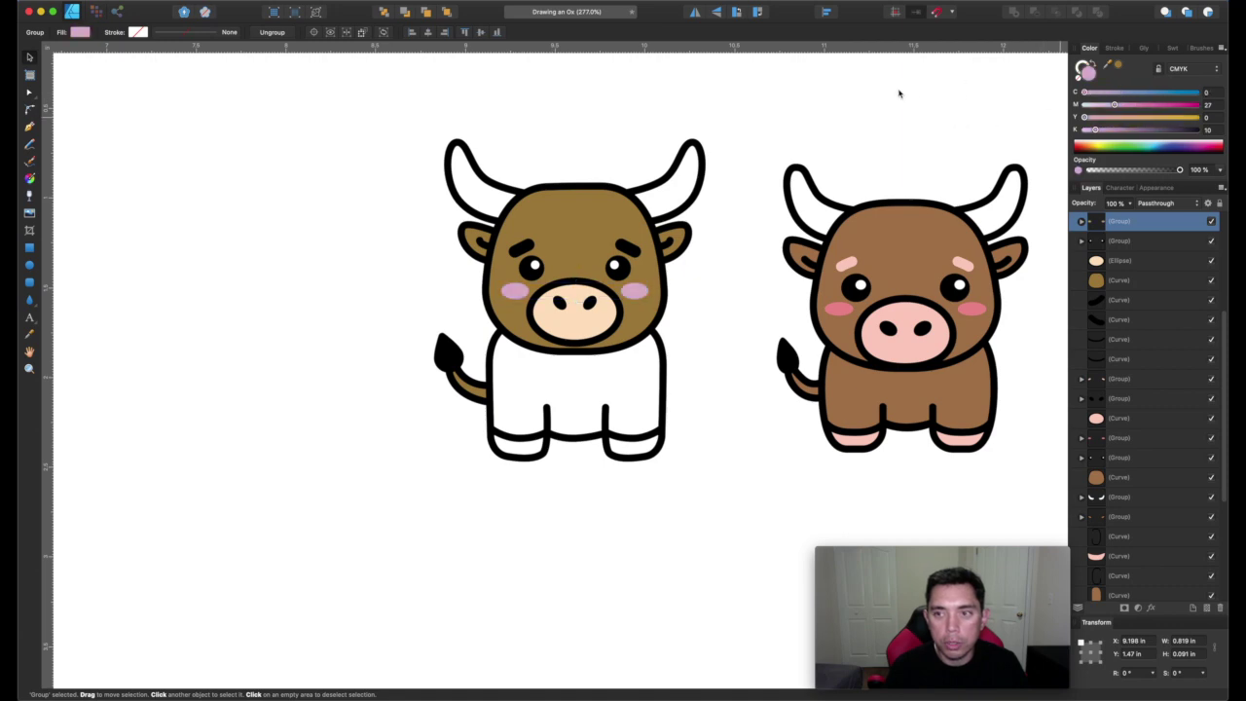
mouse_move(1091, 130)
left_mouse_down()
mouse_move(1108, 105)
mouse_move(1097, 106)
left_mouse_up()
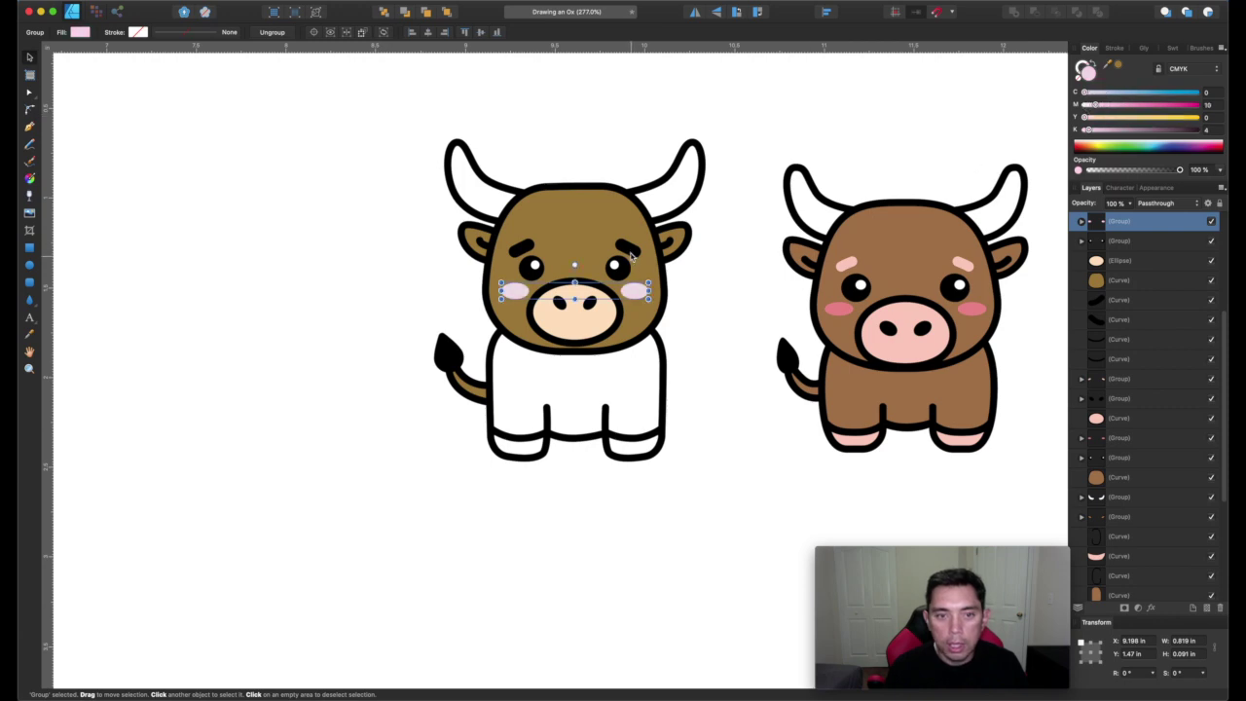
Step: Recolour the eyebrows light peach
left_click(631, 254)
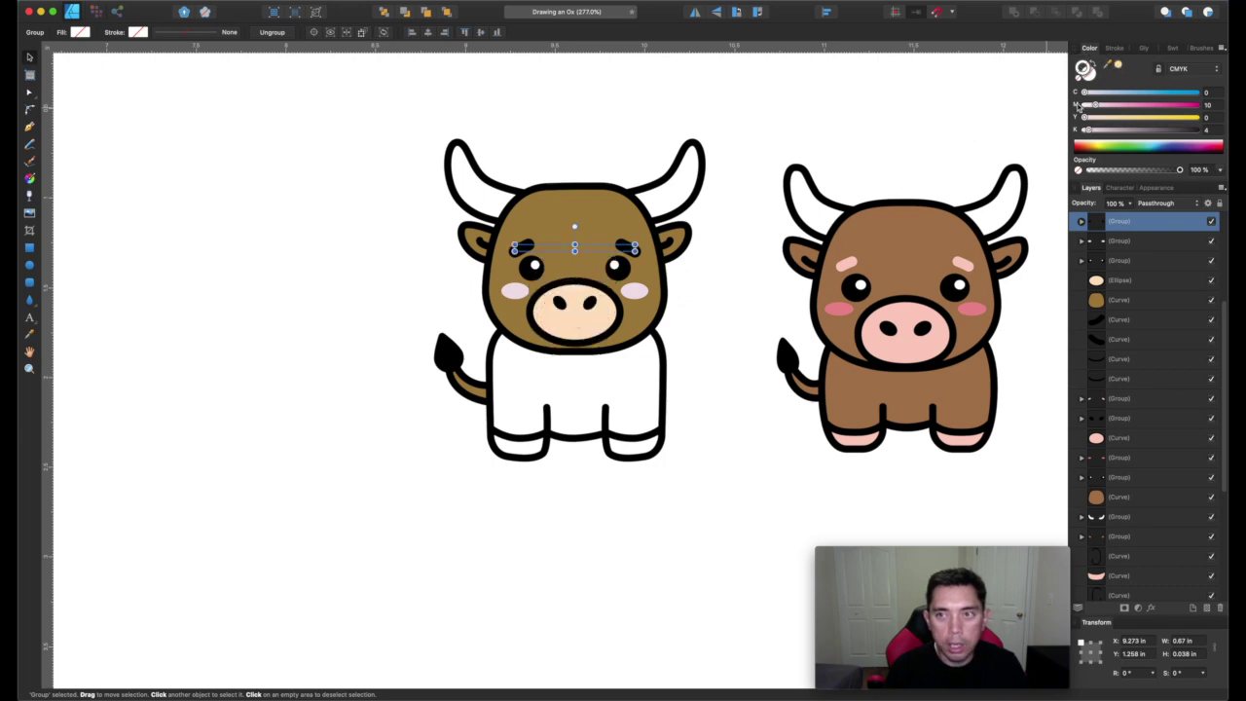
left_click(1119, 66)
left_click(817, 105)
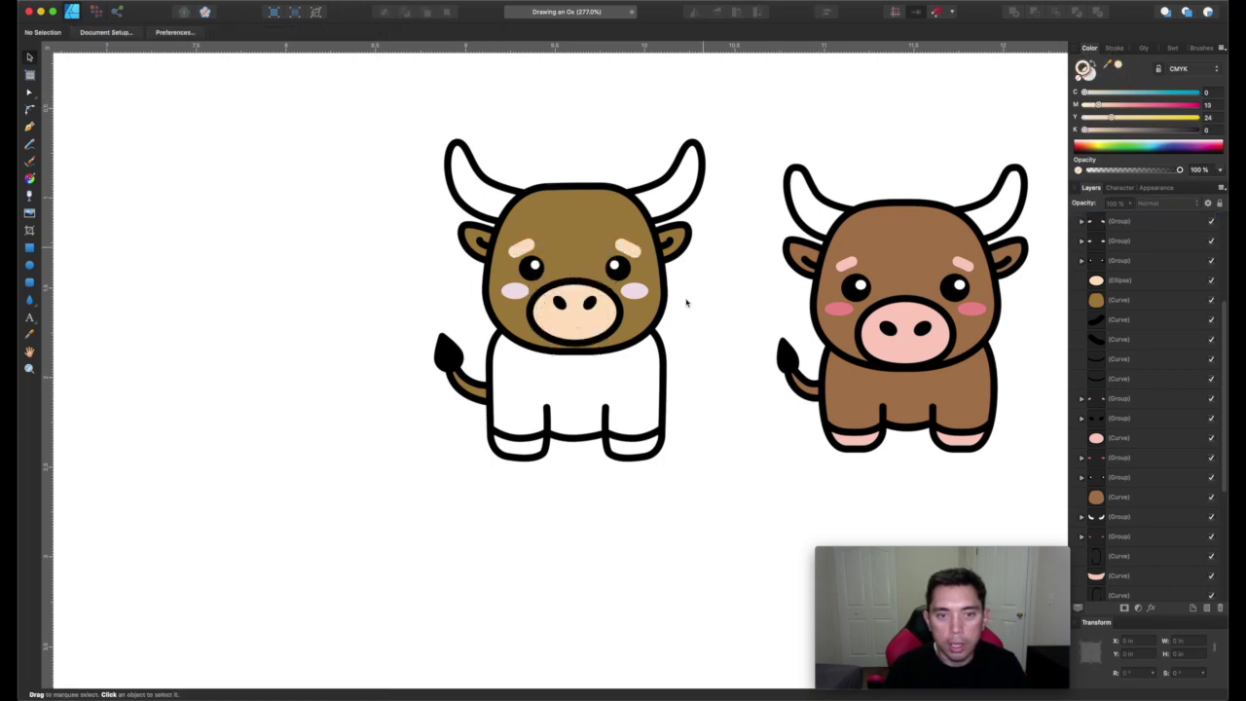
left_click(695, 217)
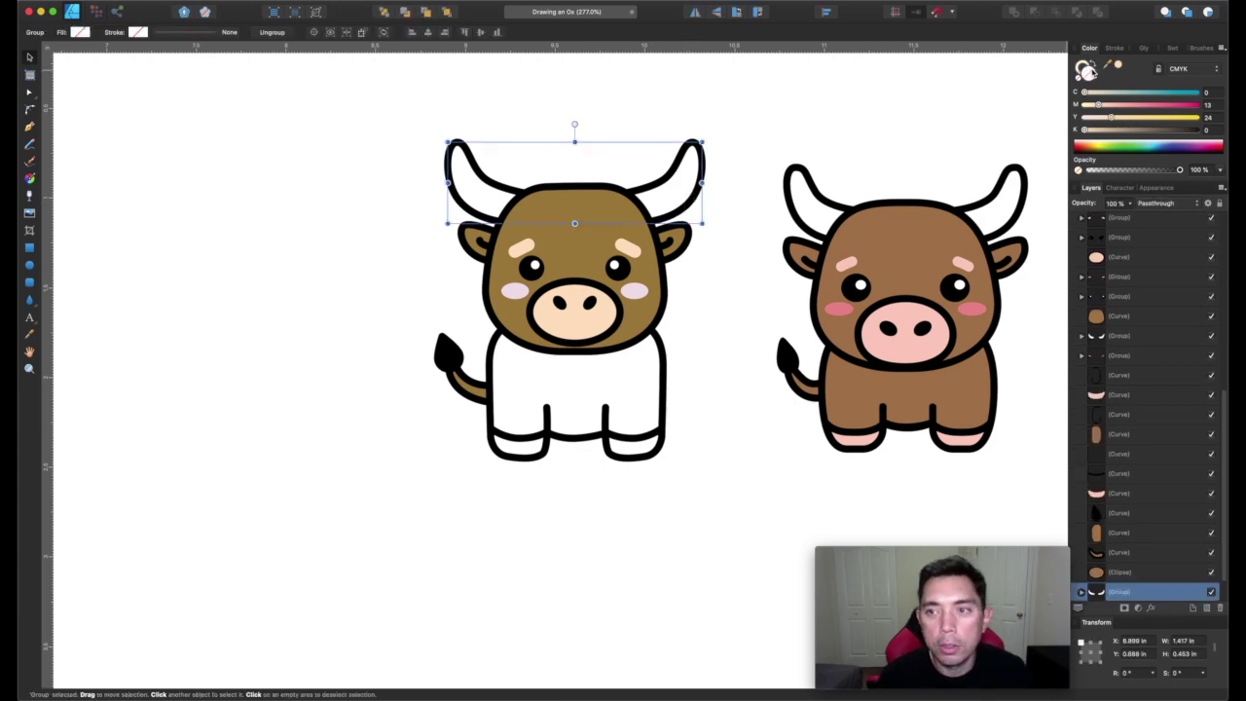
Step: Fill the left ox's horns with sampled cream and Alt-drag a leg-bottom curve copy between the legs
left_click_drag(1100, 110, 910, 117)
left_click(612, 128)
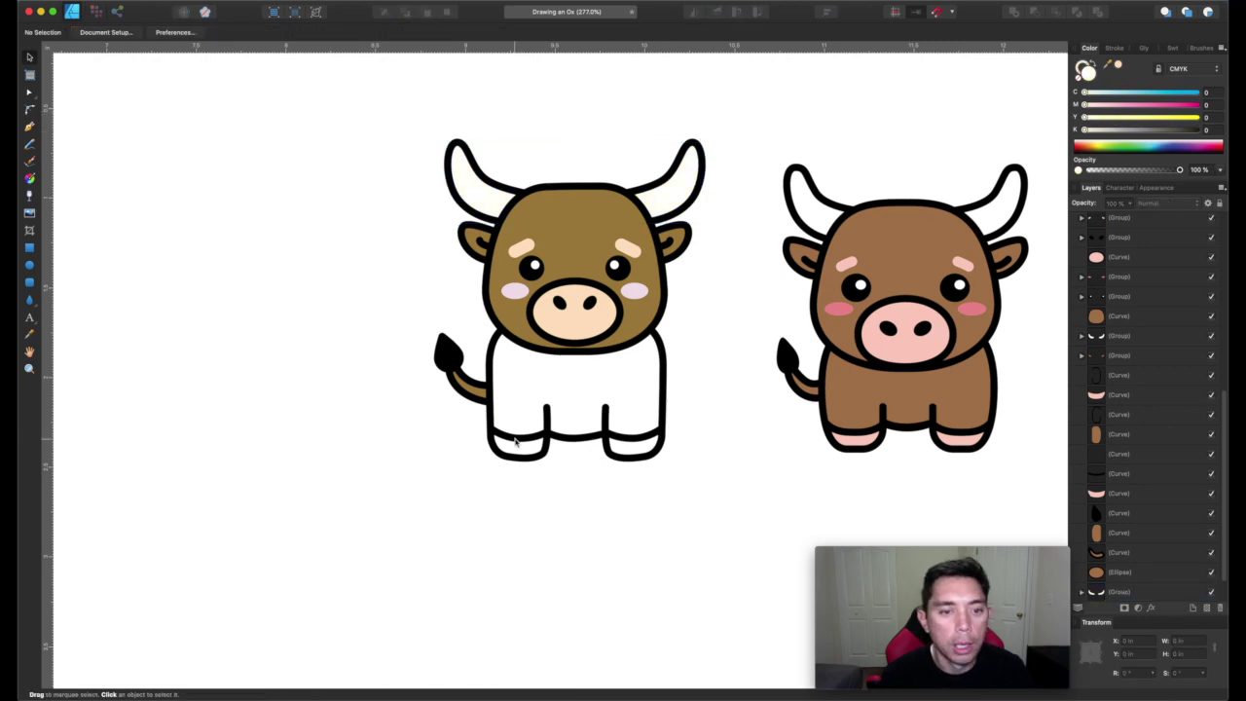
left_click(495, 417)
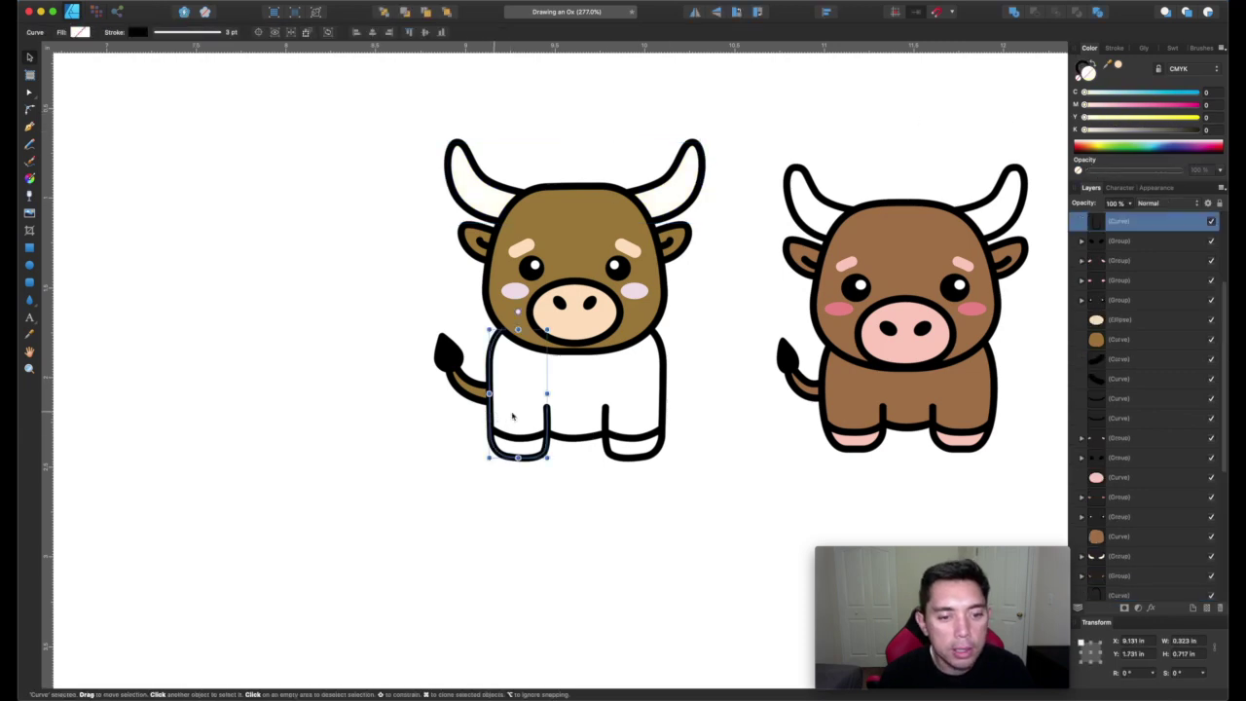
left_click(606, 434)
left_click_drag(606, 434, 547, 435)
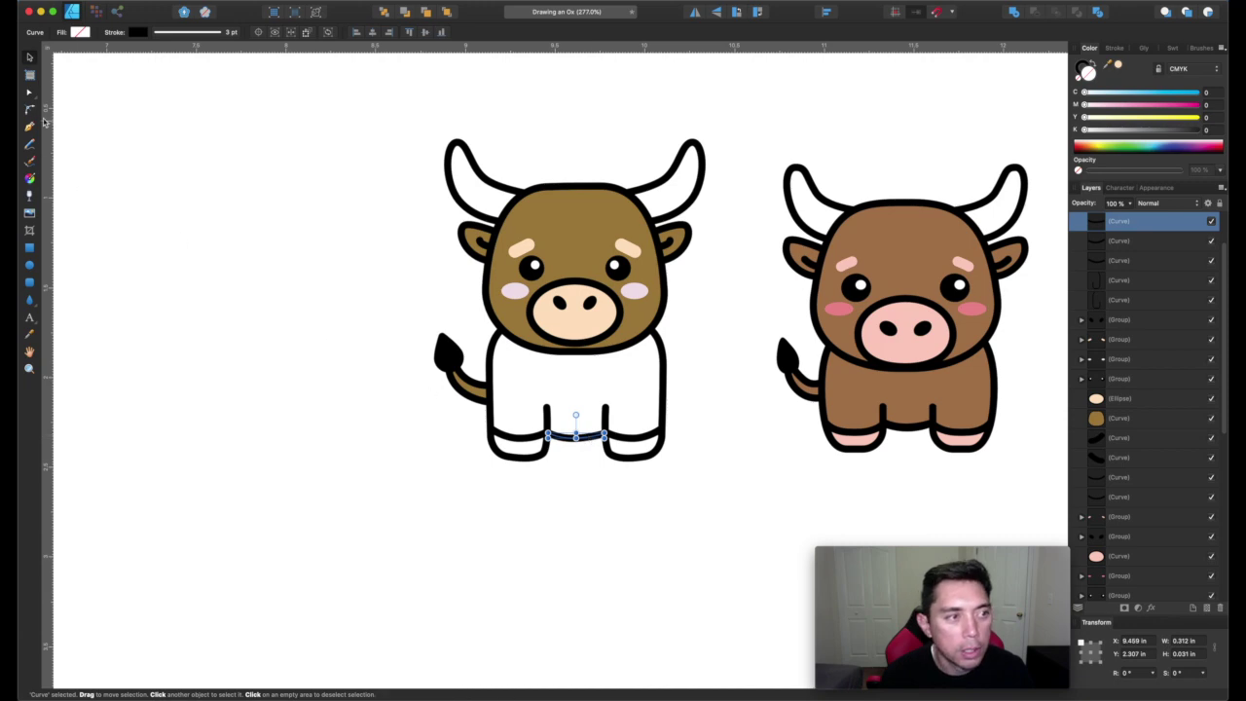
left_click(30, 127)
scroll(528, 364, "up", 5)
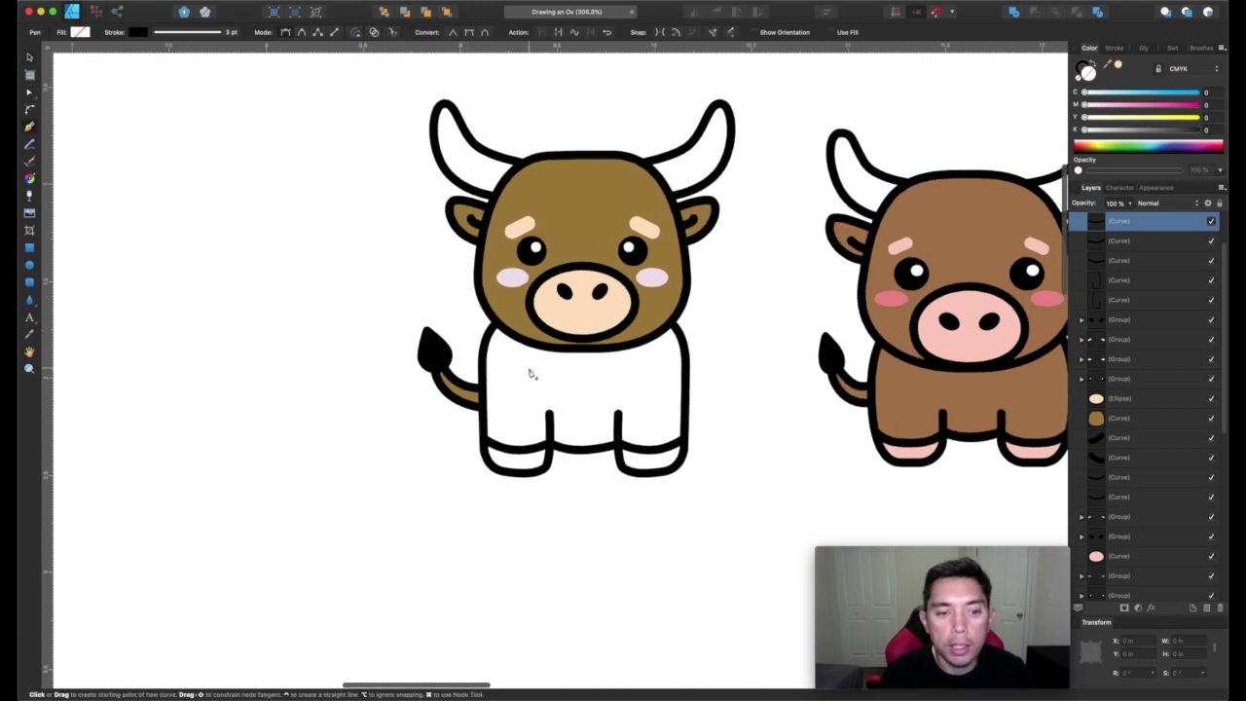
Step: Start an unfilled body outline down the left edge, around the left leg and between the legs
left_click(456, 270)
left_click_drag(425, 328, 423, 356)
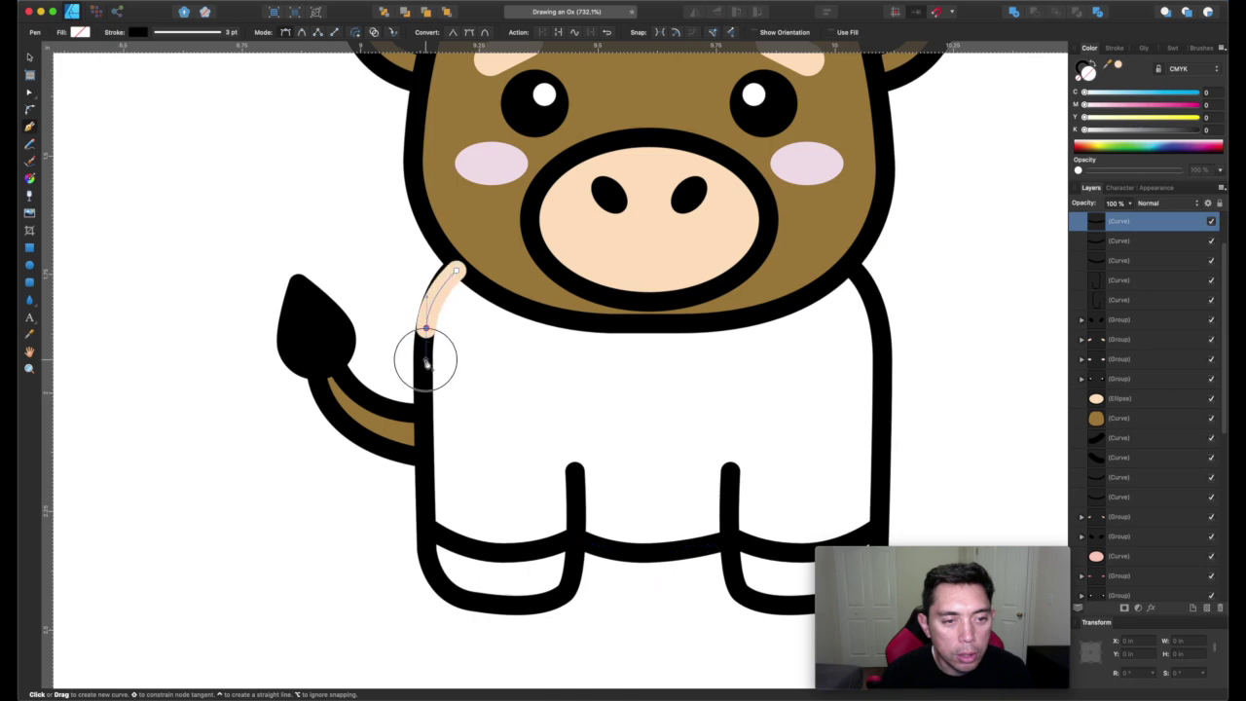
left_click(1079, 72)
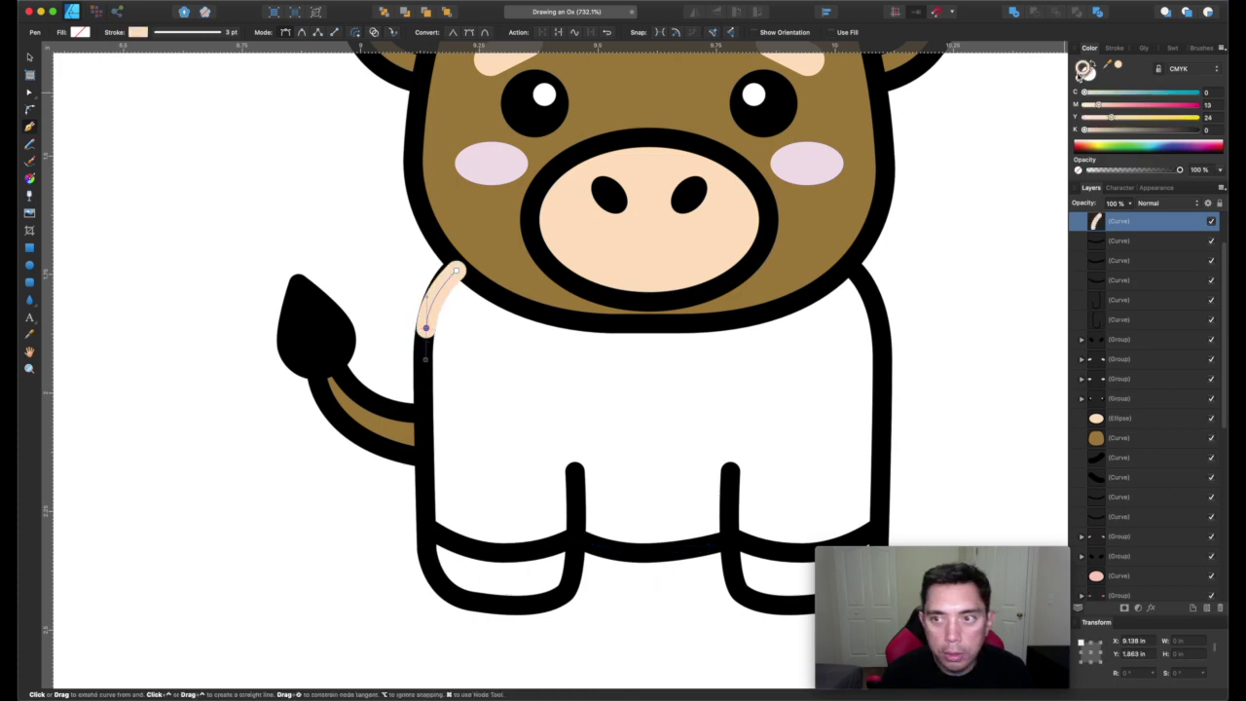
left_click(1079, 74)
left_click(424, 433)
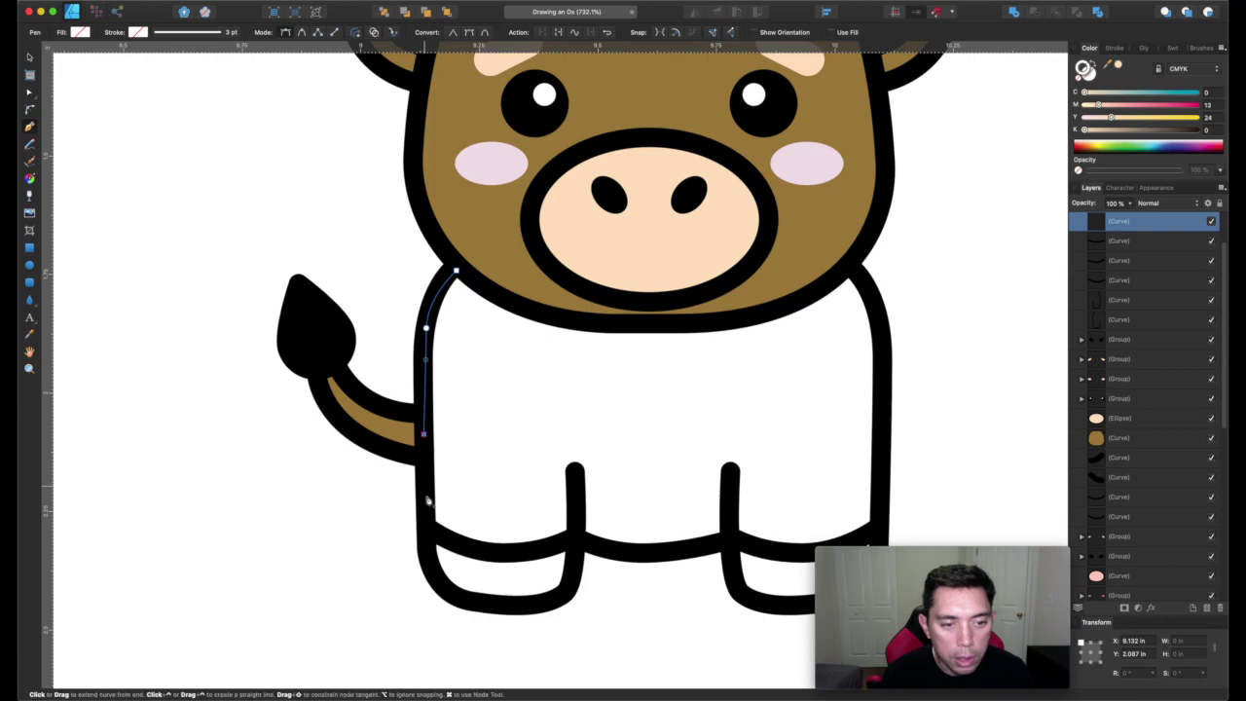
left_click(425, 531)
left_click_drag(445, 589, 612, 551)
left_click(579, 530)
left_click(658, 550)
left_click(728, 542)
Step: Continue the outline around the right leg, up the right side, along the nose, and close it
scroll(716, 545, "right", 5)
left_click_drag(571, 576, 664, 592)
left_click(711, 554)
left_click_drag(716, 465, 716, 465)
left_click_drag(717, 321, 717, 308)
left_click(705, 275)
left_click(672, 243)
left_click_drag(498, 197, 415, 197)
left_click(349, 222)
left_click(291, 255)
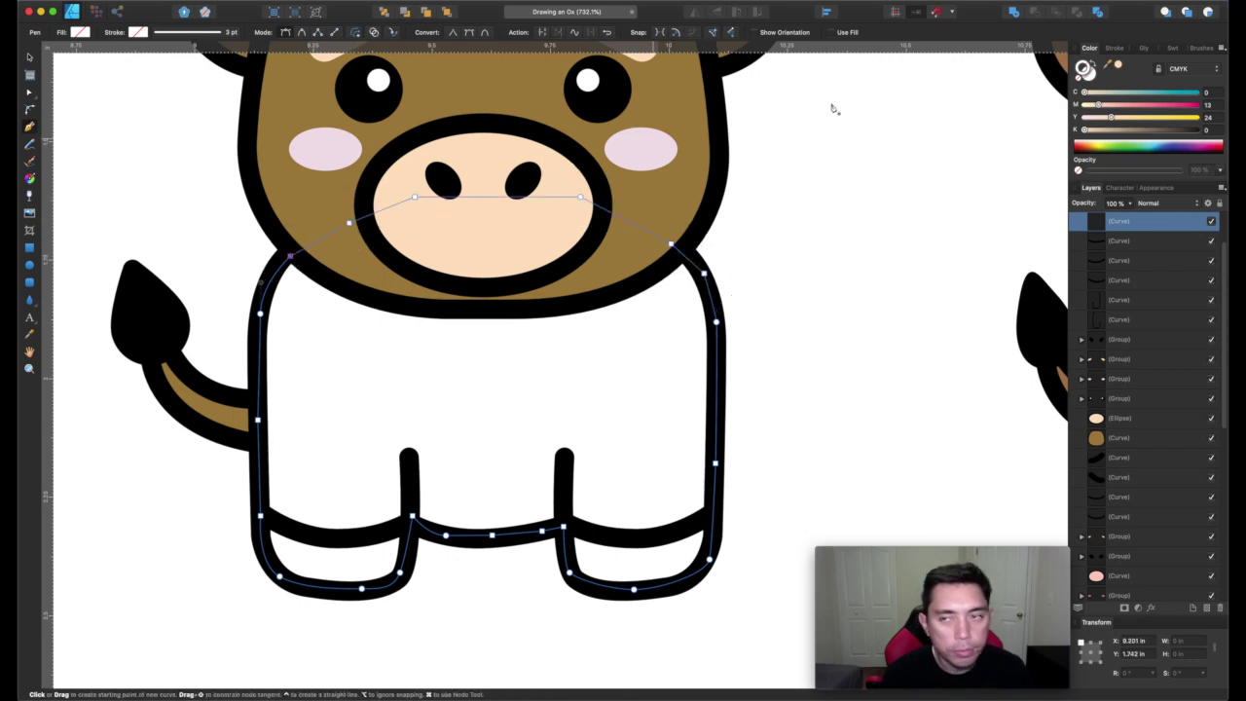
Step: Fill the body shape with brown sampled from the reference ox and move it to the back
left_click_drag(1118, 66, 1071, 58)
left_click(1118, 66)
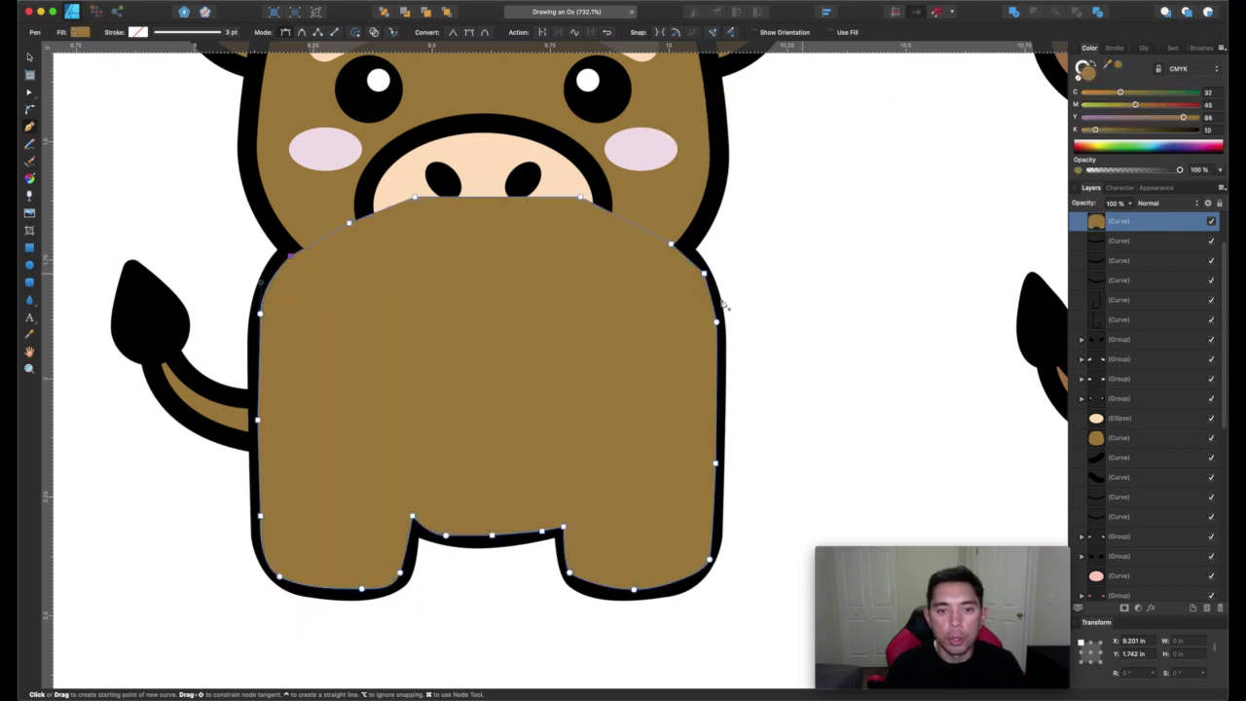
left_click(383, 11)
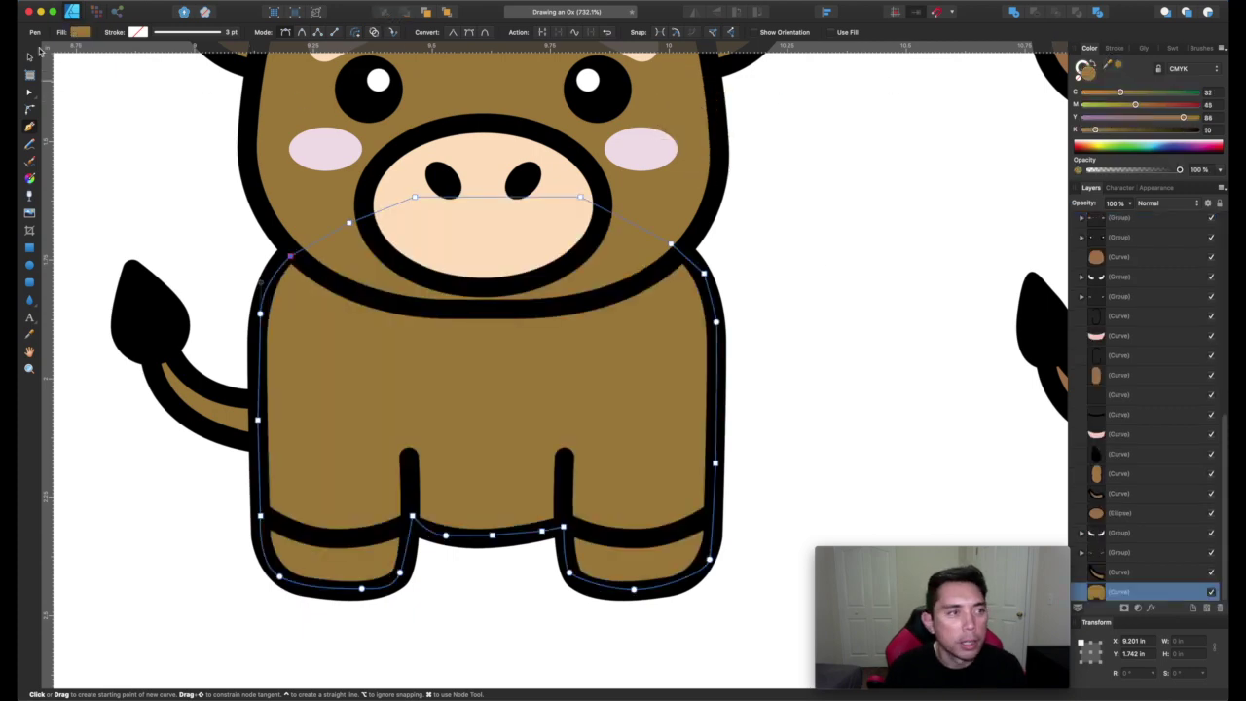
Step: Draw a closed hoof shape at the bottom of the left leg and fill it peach
left_click(29, 57)
left_click(215, 228)
scroll(214, 228, "down", 3)
scroll(214, 228, "left", 4)
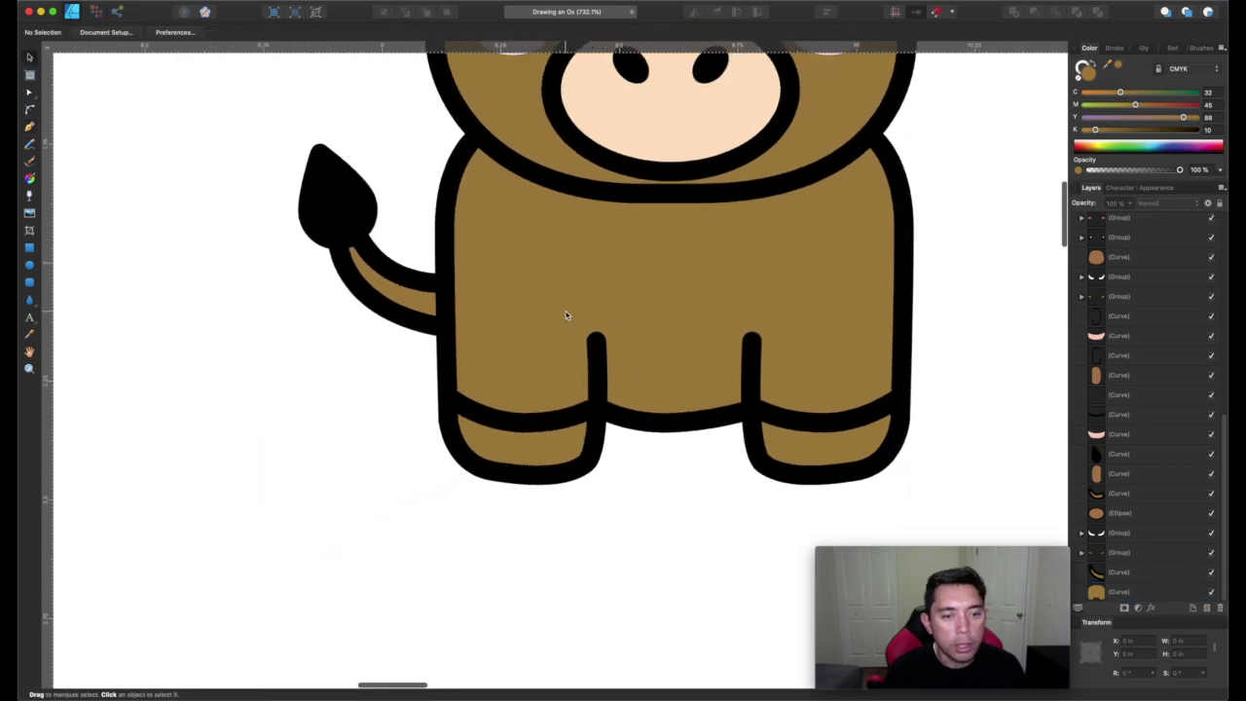
left_click(29, 143)
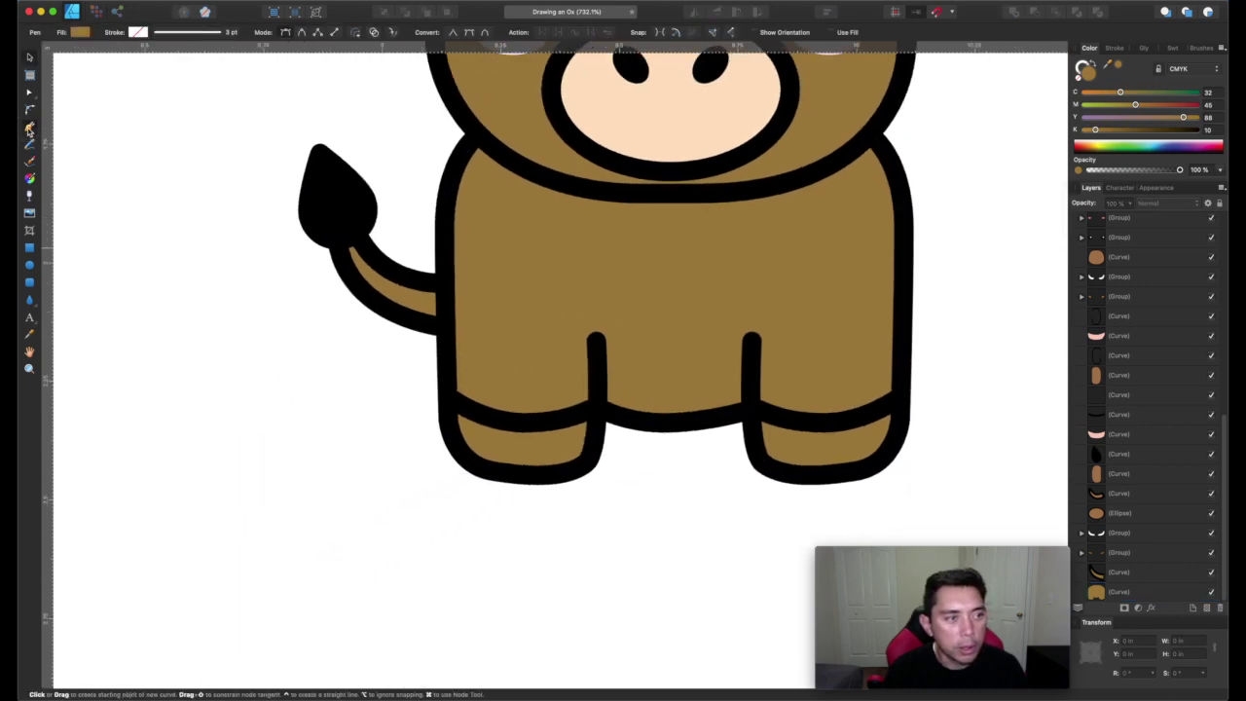
left_click(453, 395)
left_click_drag(522, 424, 576, 417)
left_click(598, 411)
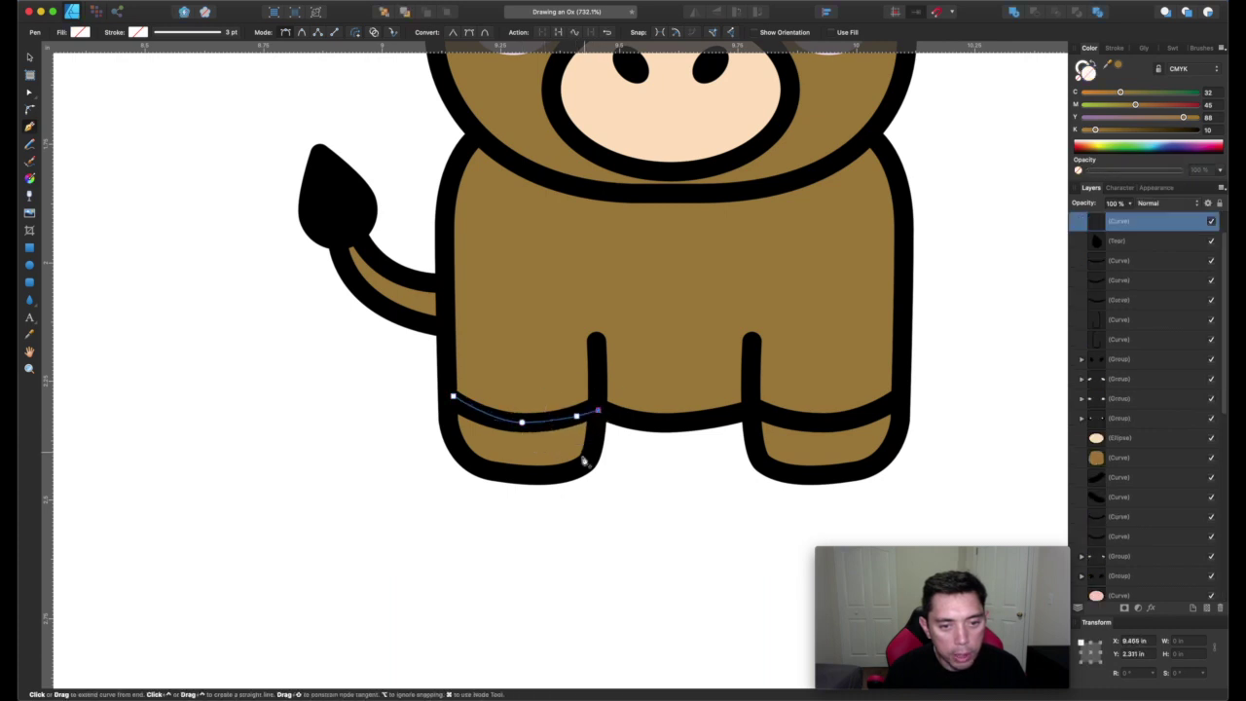
left_click_drag(584, 459, 487, 475)
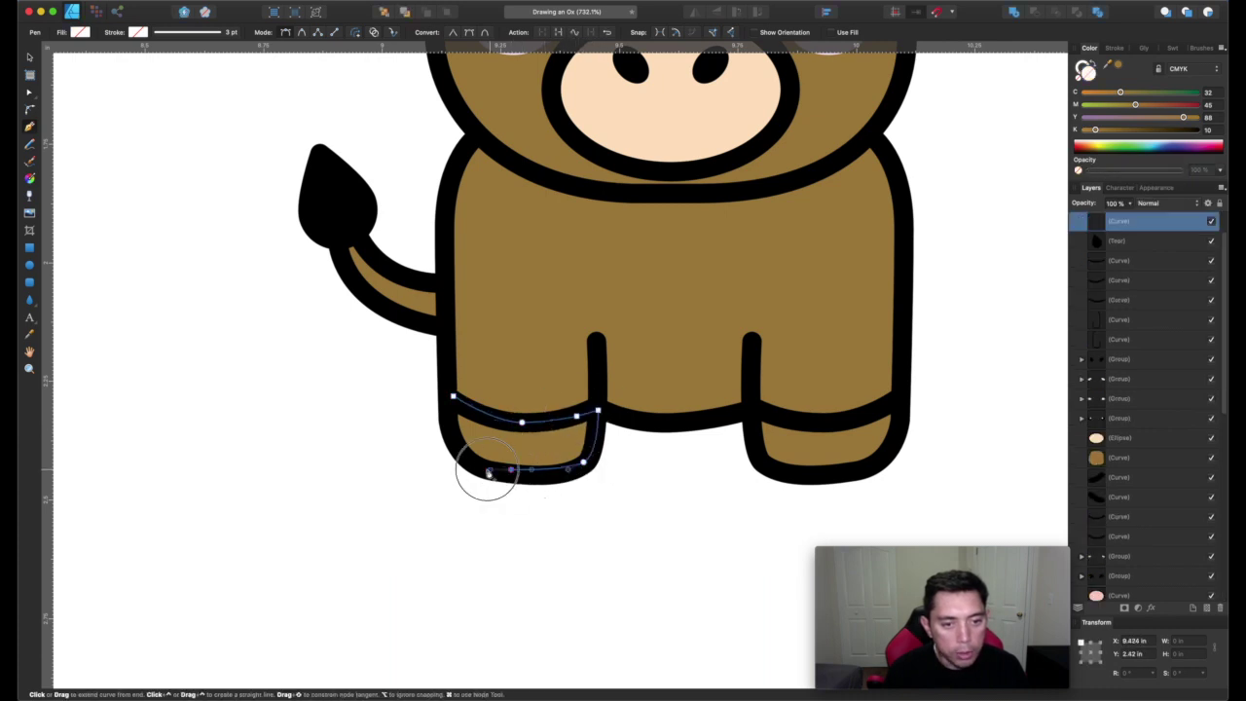
left_click_drag(454, 398, 443, 365)
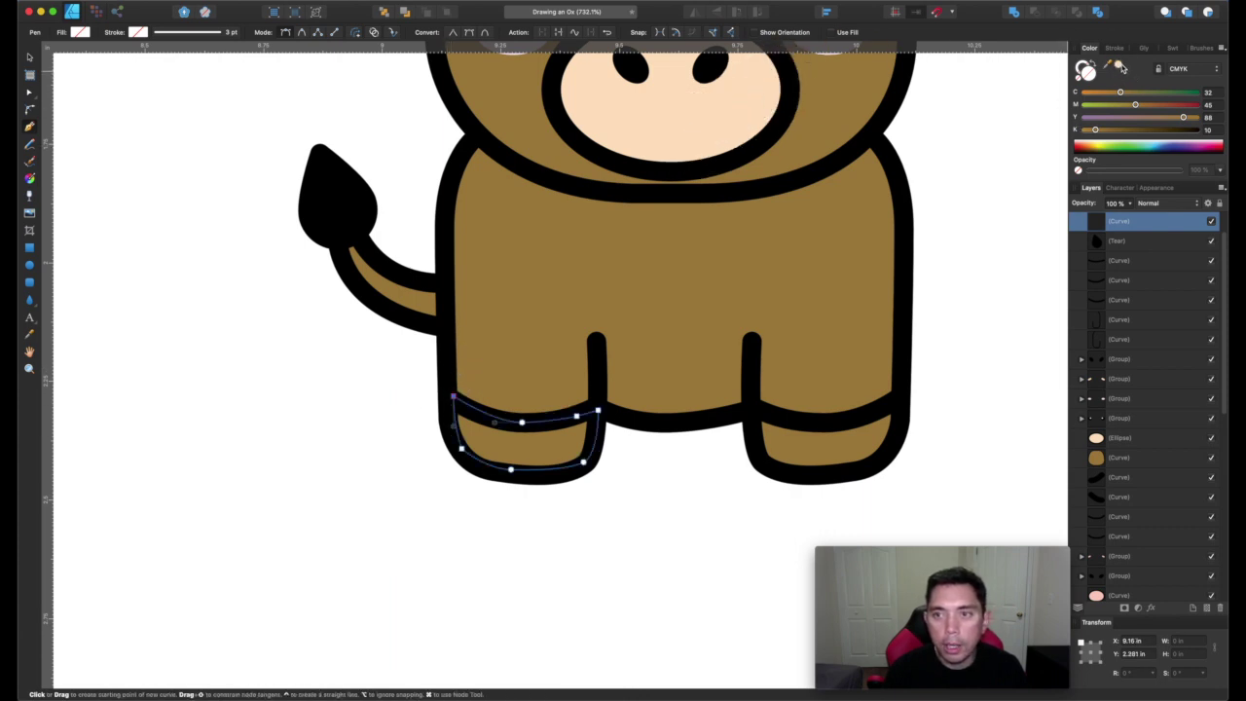
left_click(1120, 65)
Step: Layer the peach hoof just above the body and fit it inside the right leg
left_click(30, 59)
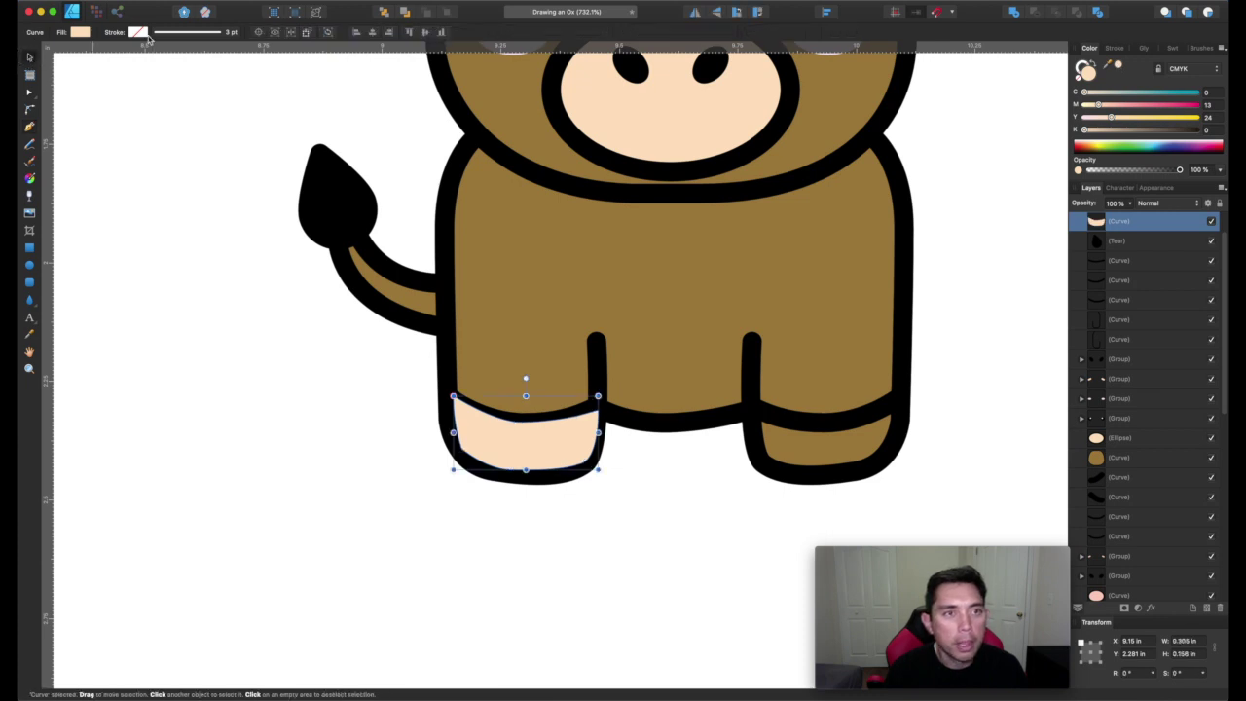
left_click(383, 12)
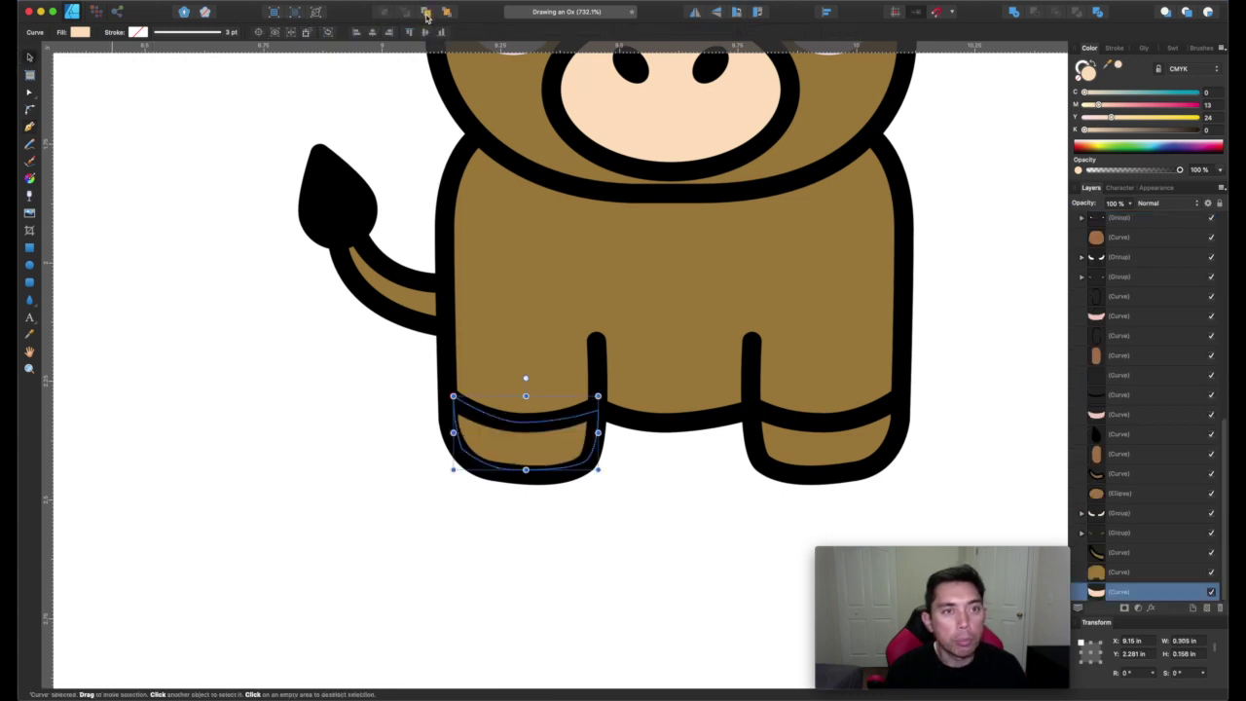
left_click(426, 12)
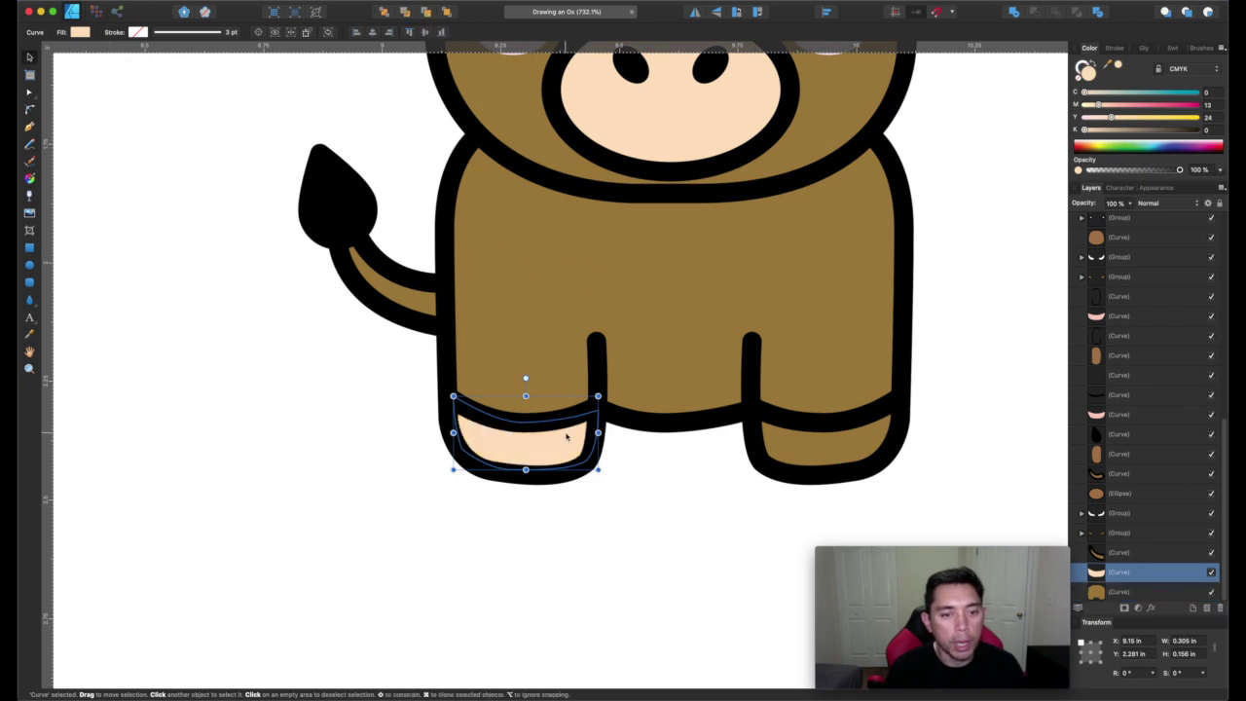
left_click_drag(547, 440, 853, 443)
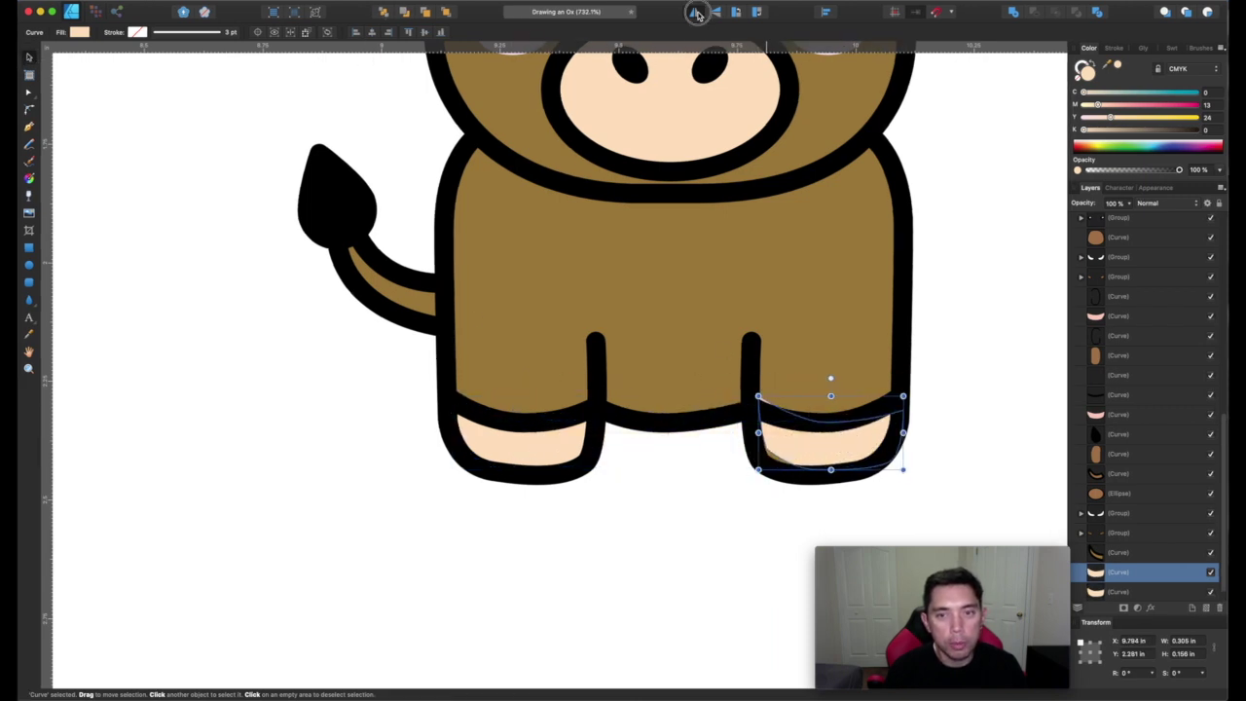
left_click_drag(876, 455, 855, 446)
scroll(853, 448, "down", 3)
Step: Zoom out to compare both oxen, deselect, and scroll to the 2021 Year of the Ox artboard
scroll(853, 448, "down", 3)
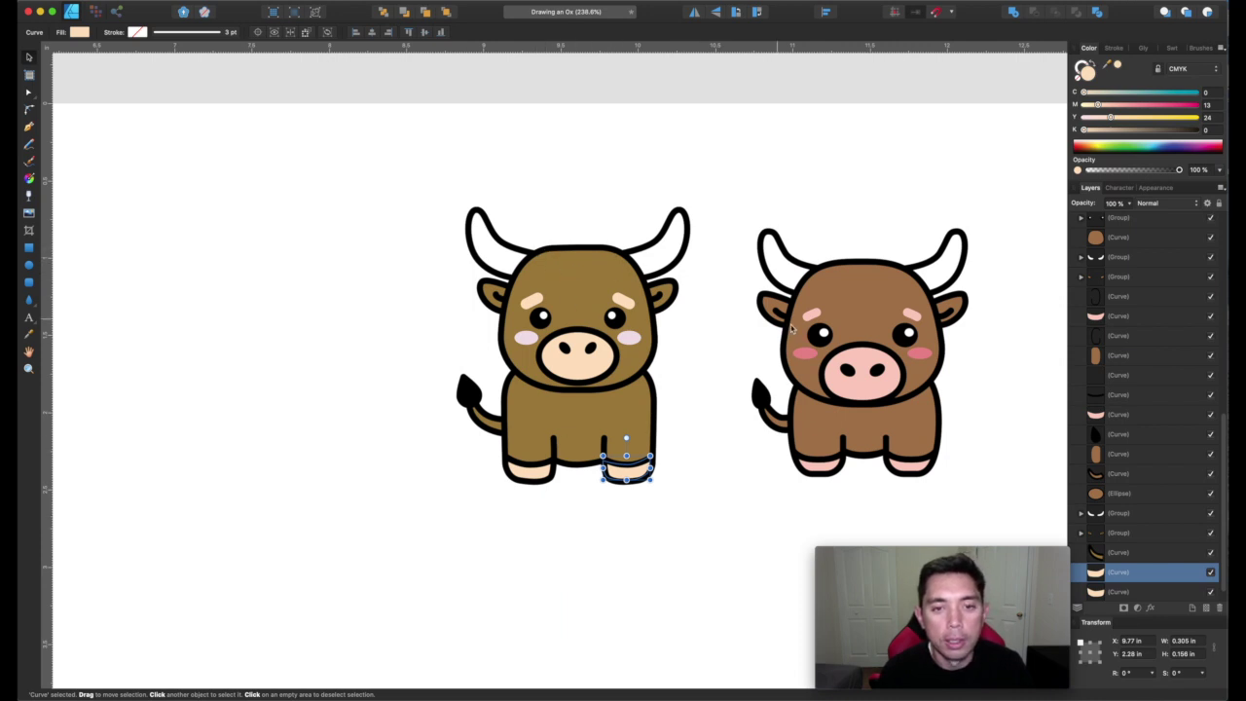
scroll(634, 481, "right", 1)
left_click(593, 518)
scroll(596, 519, "right", 1)
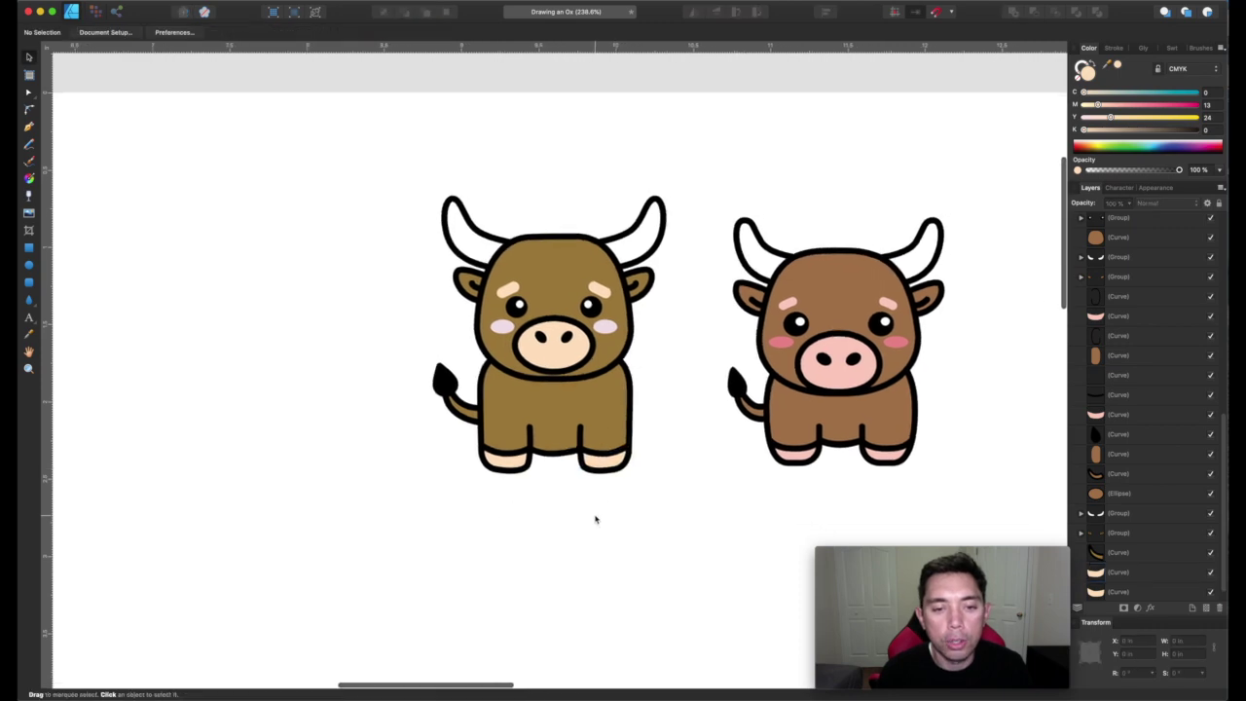
scroll(596, 519, "down", 3)
scroll(486, 348, "right", 1)
scroll(487, 349, "down", 1)
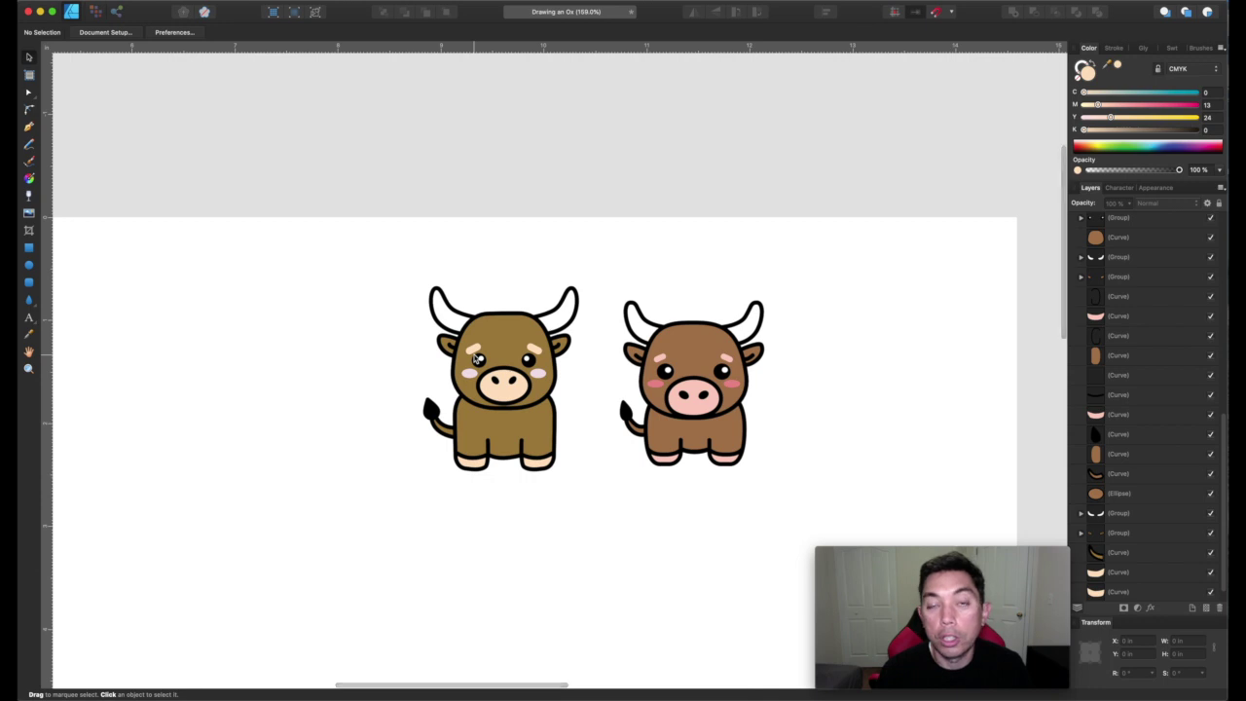
scroll(477, 358, "right", 4)
scroll(477, 358, "down", 1)
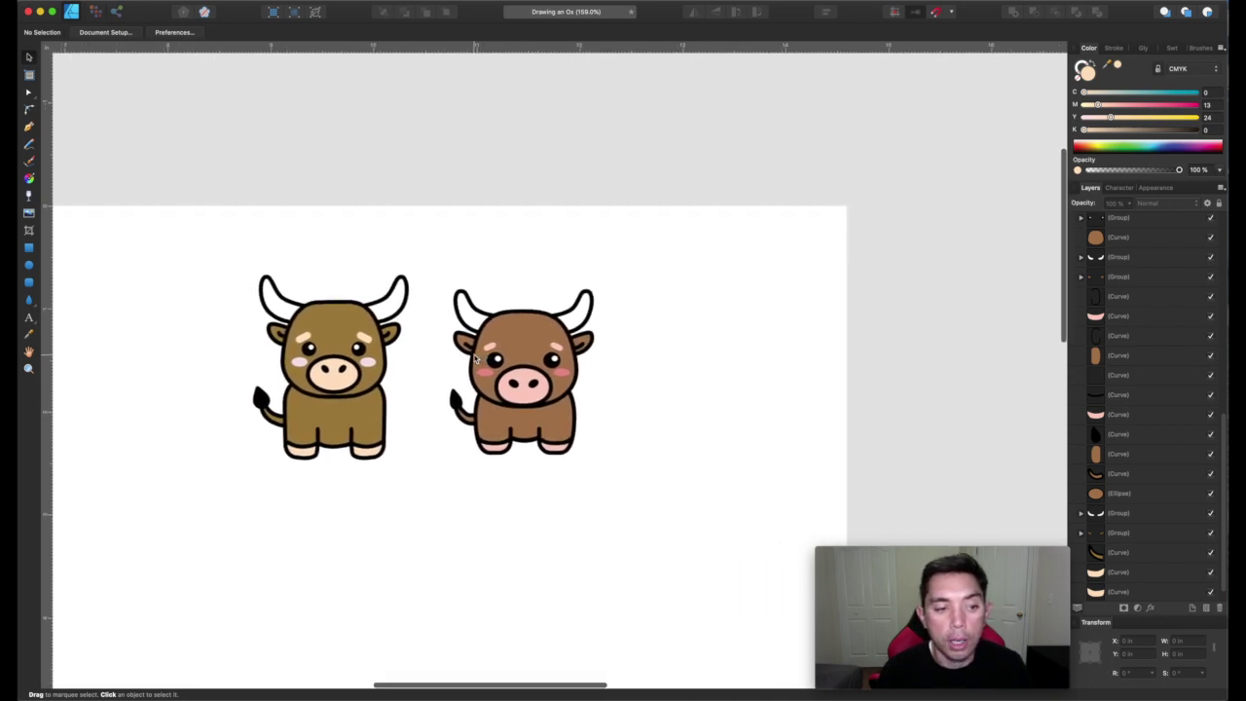
scroll(475, 359, "right", 7)
scroll(474, 359, "down", 1)
scroll(474, 359, "right", 12)
scroll(475, 360, "down", 2)
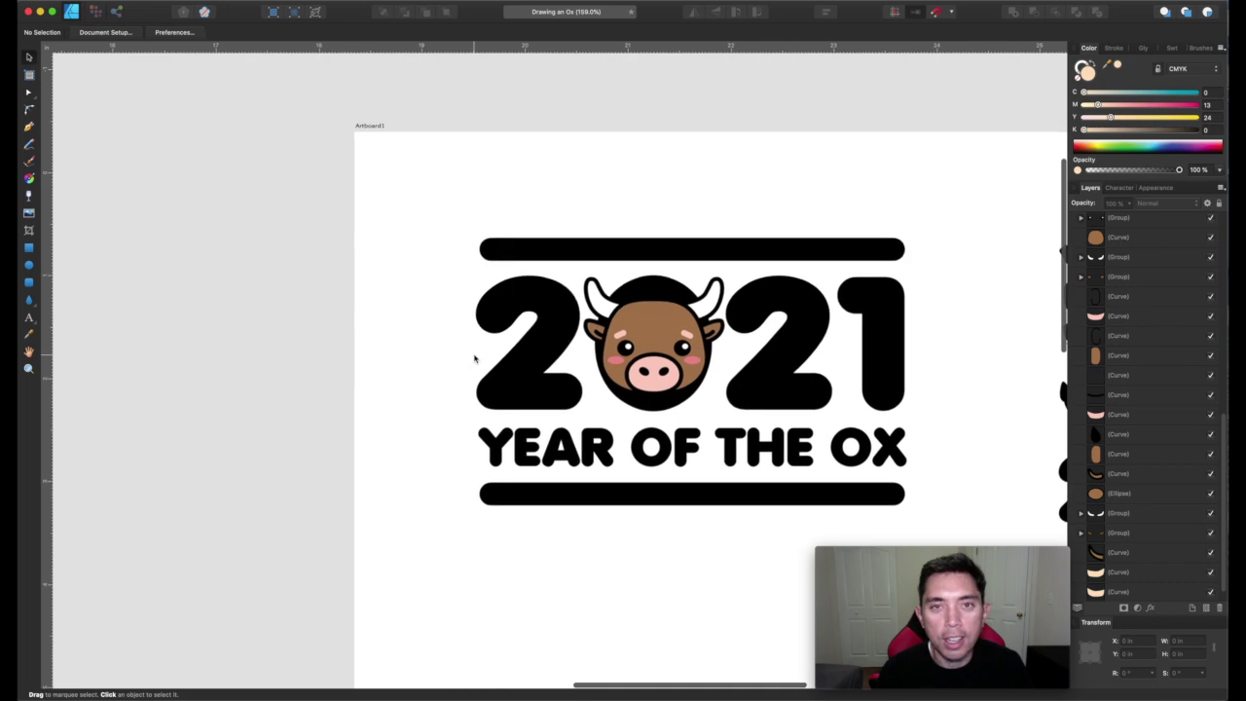
Step: Browse the remaining Year of the Ox artboards, then scroll back to the two finished oxen
scroll(474, 359, "right", 7)
scroll(474, 359, "down", 1)
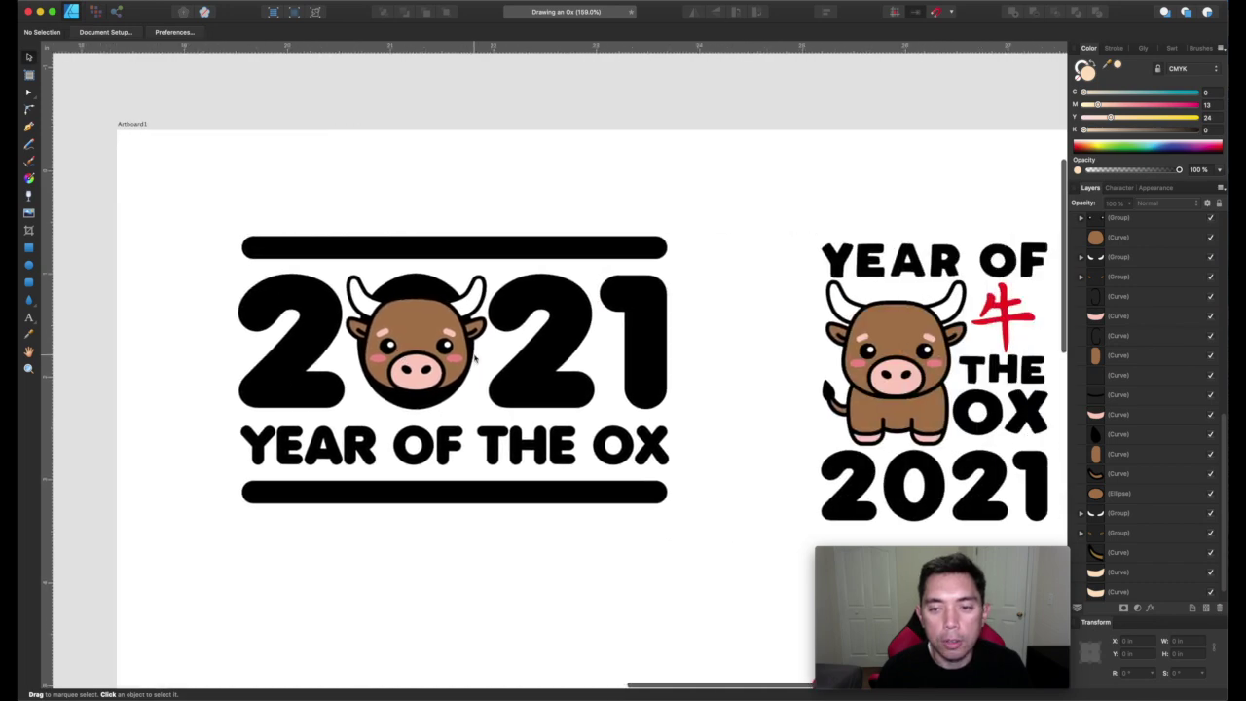
scroll(474, 359, "right", 3)
scroll(475, 359, "down", 6)
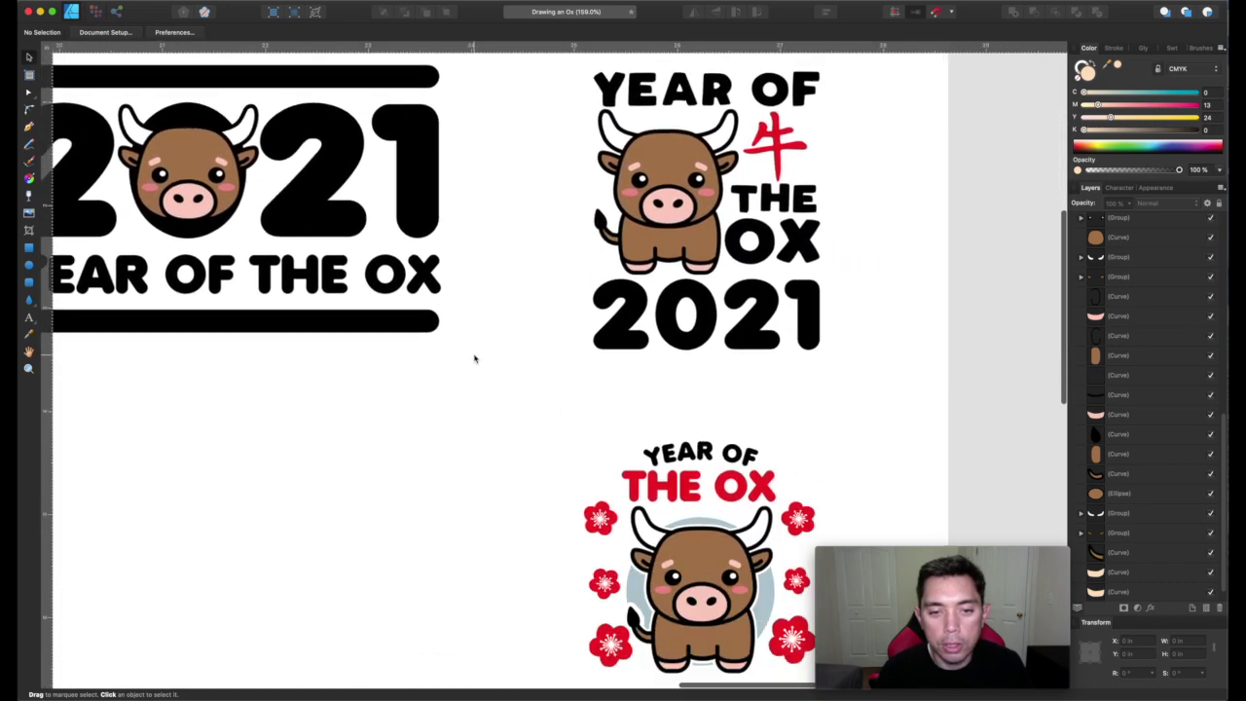
scroll(471, 357, "down", 3)
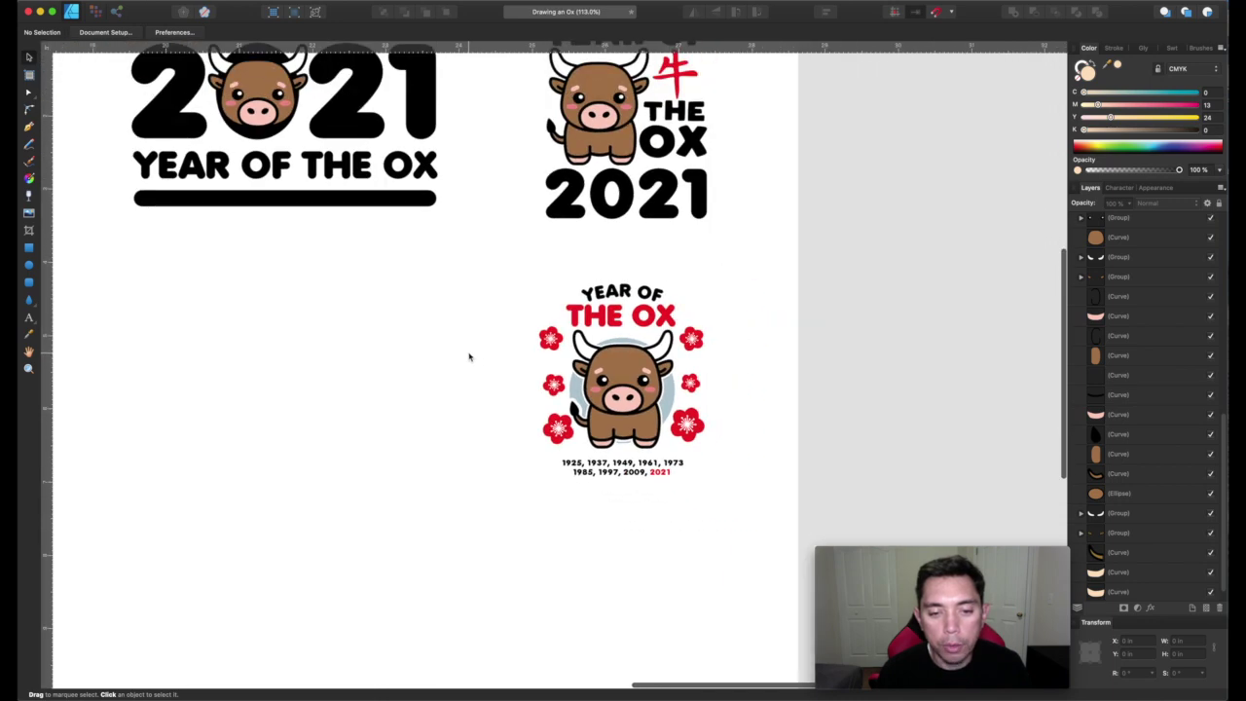
scroll(469, 357, "up", 3)
right_click(469, 356)
left_click(446, 254)
scroll(446, 255, "down", 3)
scroll(446, 254, "left", 4)
scroll(446, 254, "up", 2)
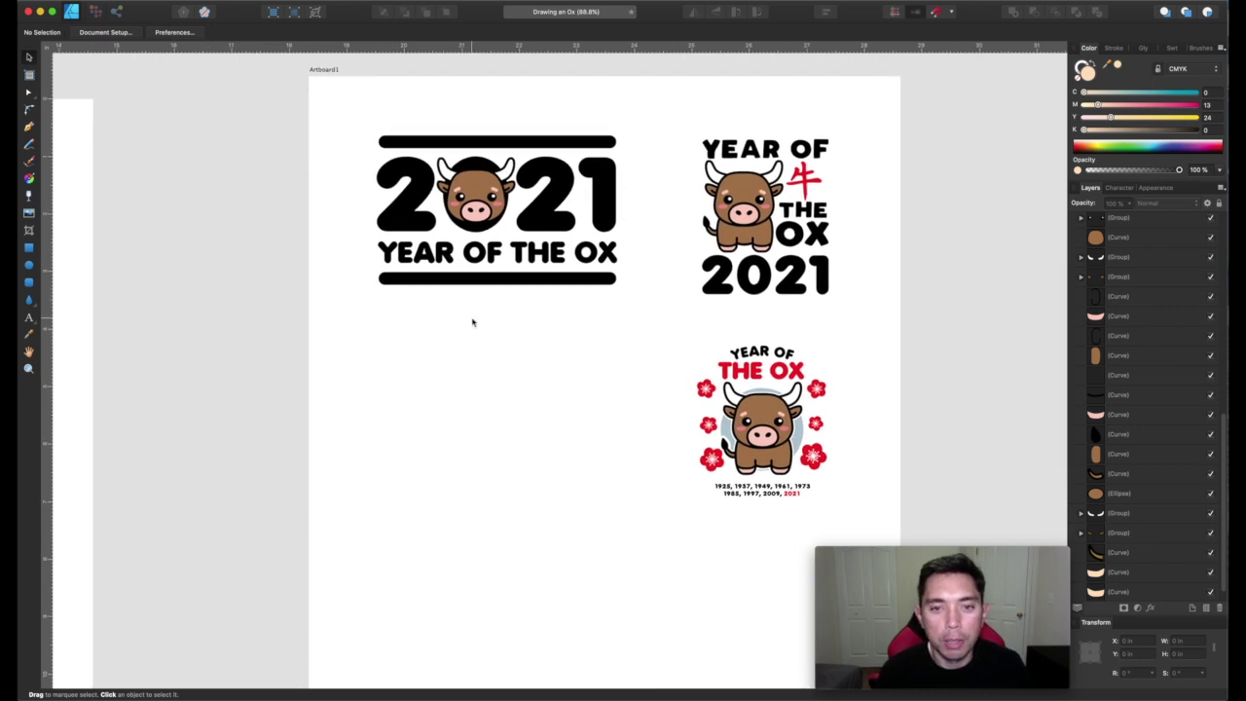
scroll(472, 322, "up", 2)
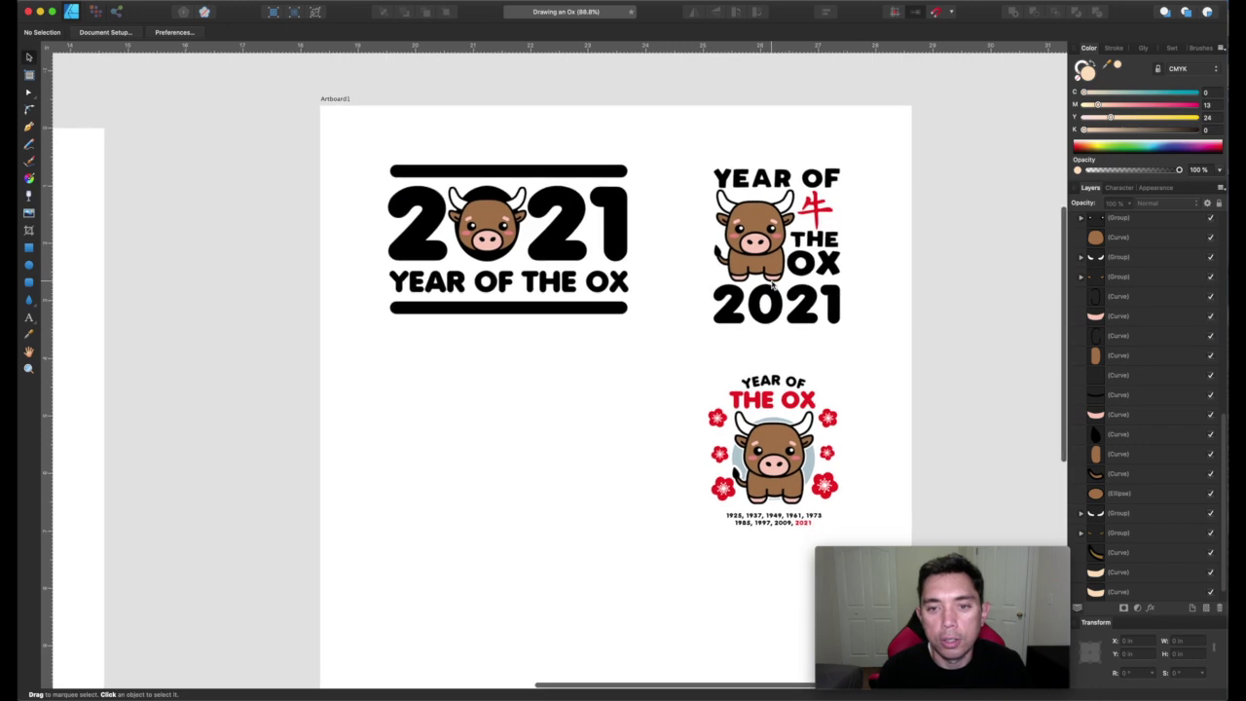
scroll(772, 283, "down", 2)
scroll(774, 285, "left", 5)
scroll(773, 284, "left", 8)
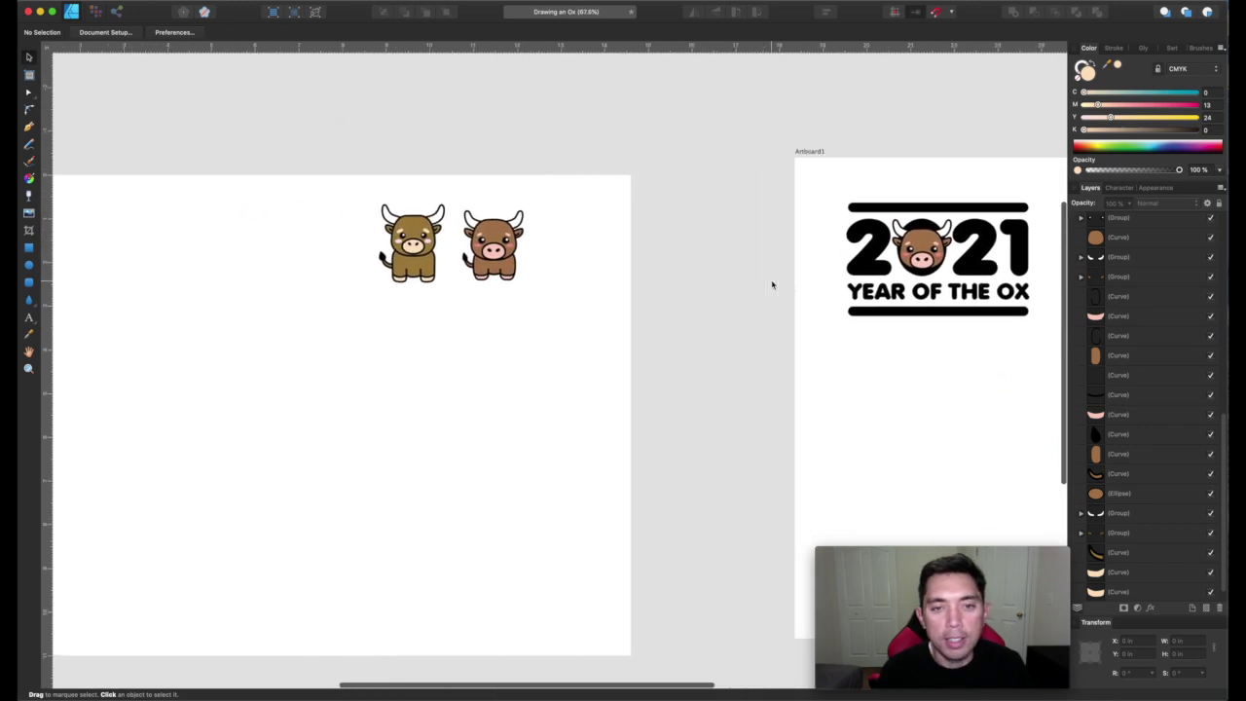
scroll(773, 284, "left", 1)
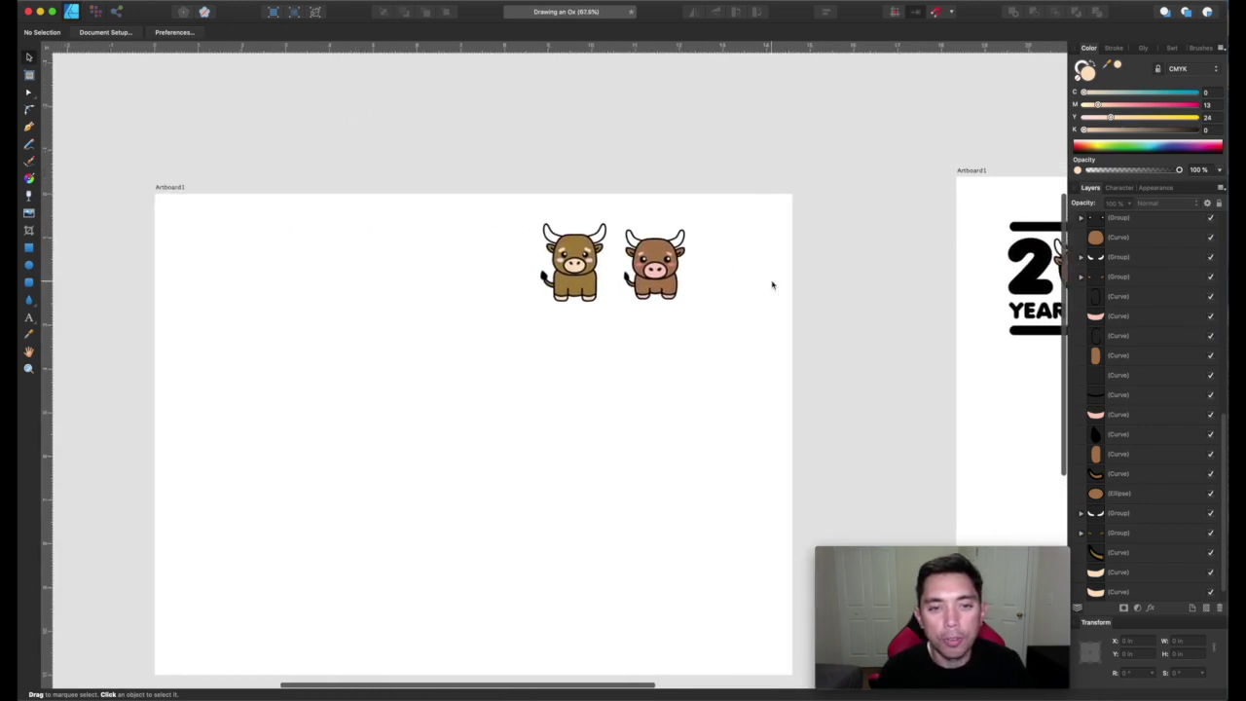
scroll(565, 299, "up", 3)
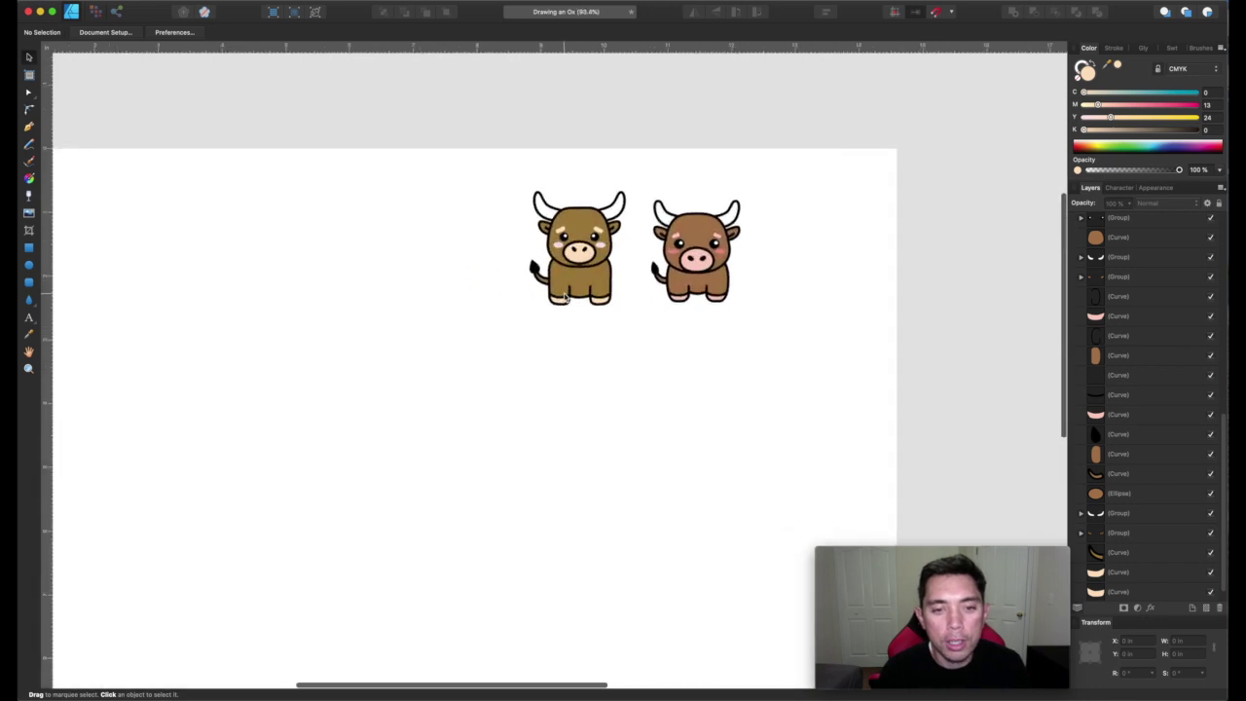
scroll(565, 299, "left", 2)
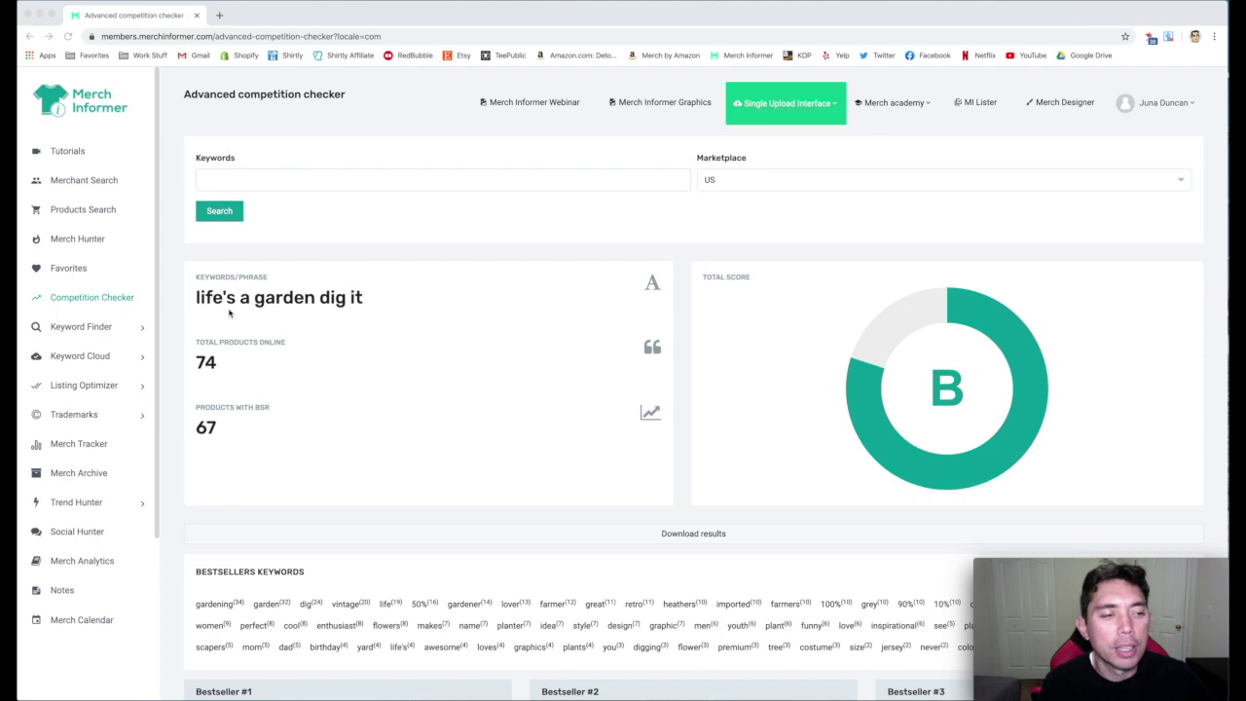
Step: Scroll through the bestseller keywords and ranked shirts for 'life's a garden dig it', then back up
scroll(497, 316, "down", 5)
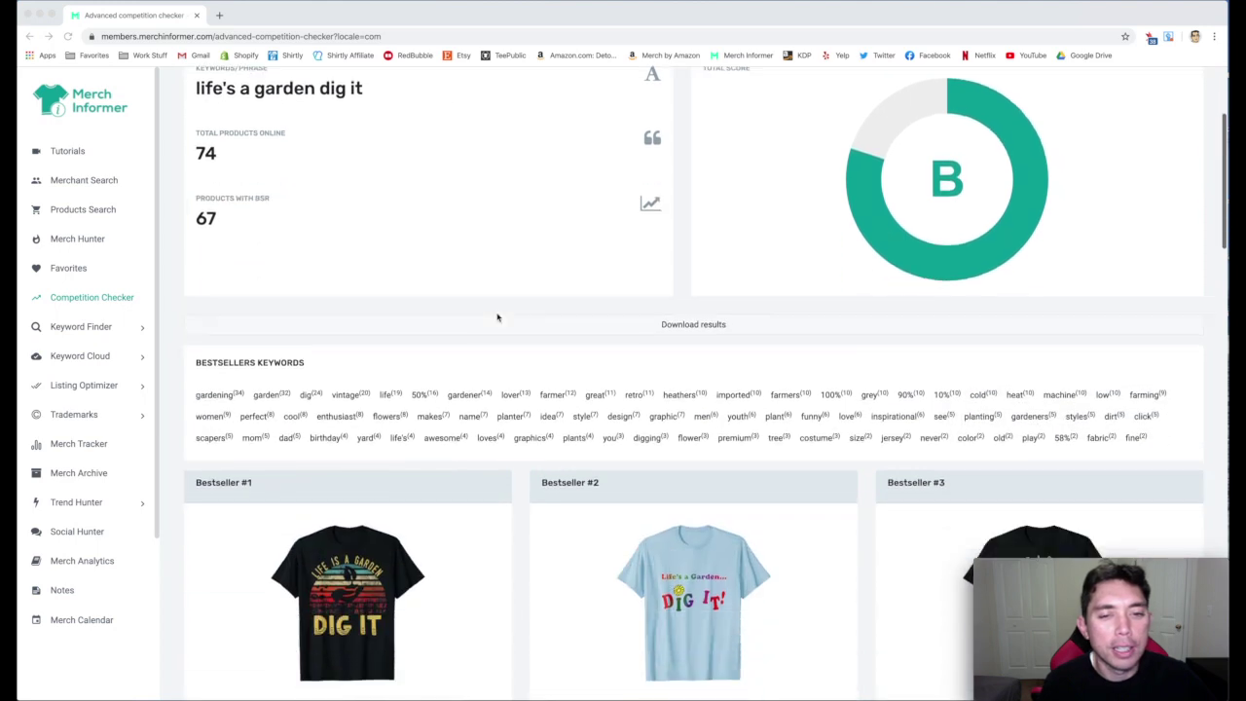
scroll(497, 317, "down", 3)
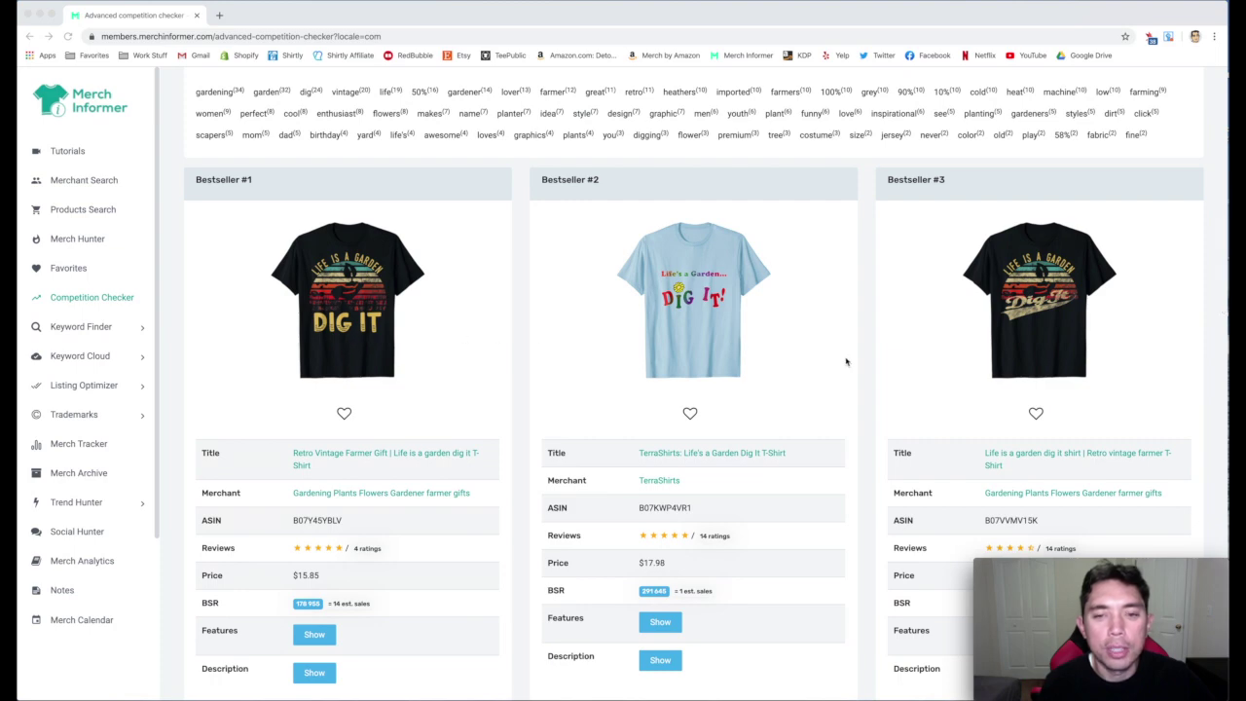
scroll(217, 285, "up", 8)
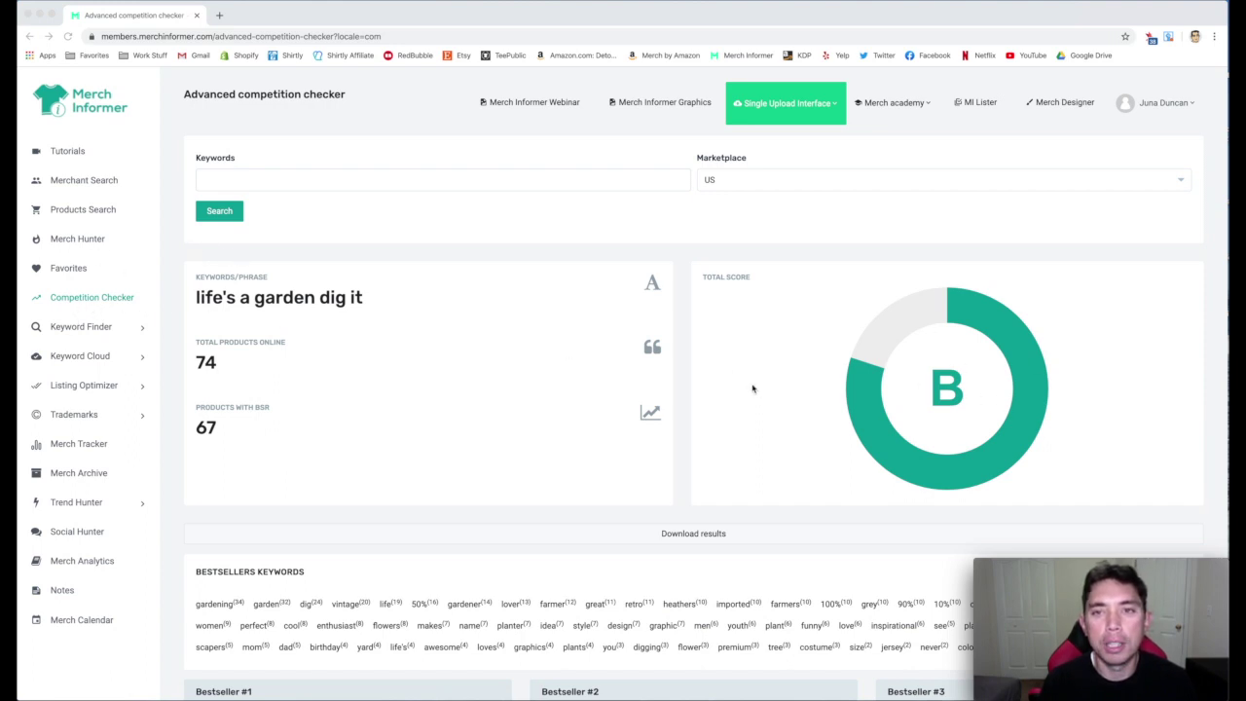
scroll(789, 362, "down", 5)
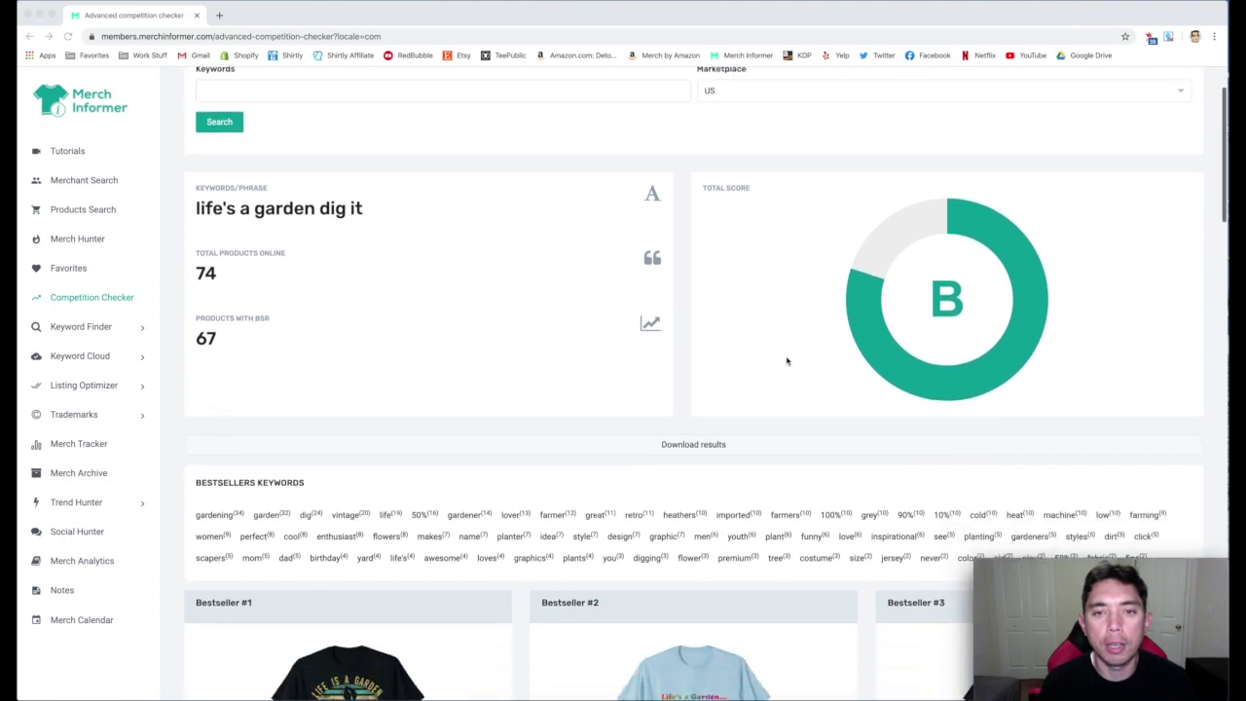
scroll(787, 361, "down", 4)
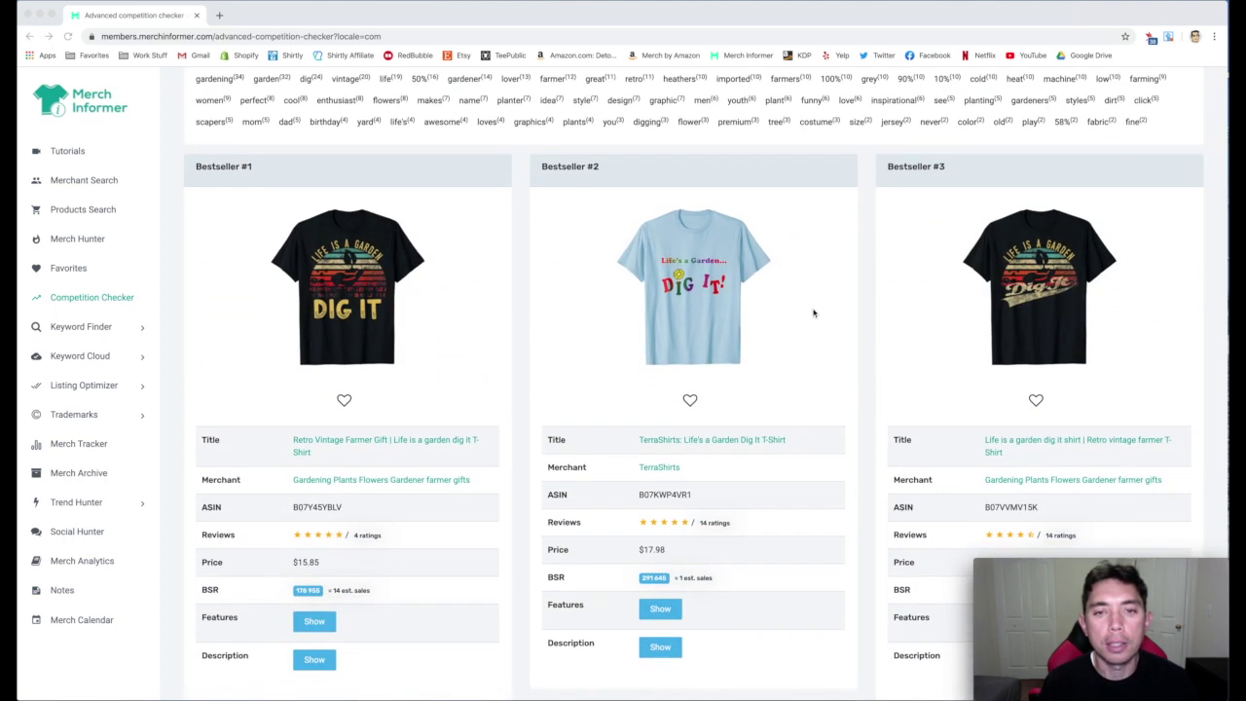
scroll(814, 313, "down", 8)
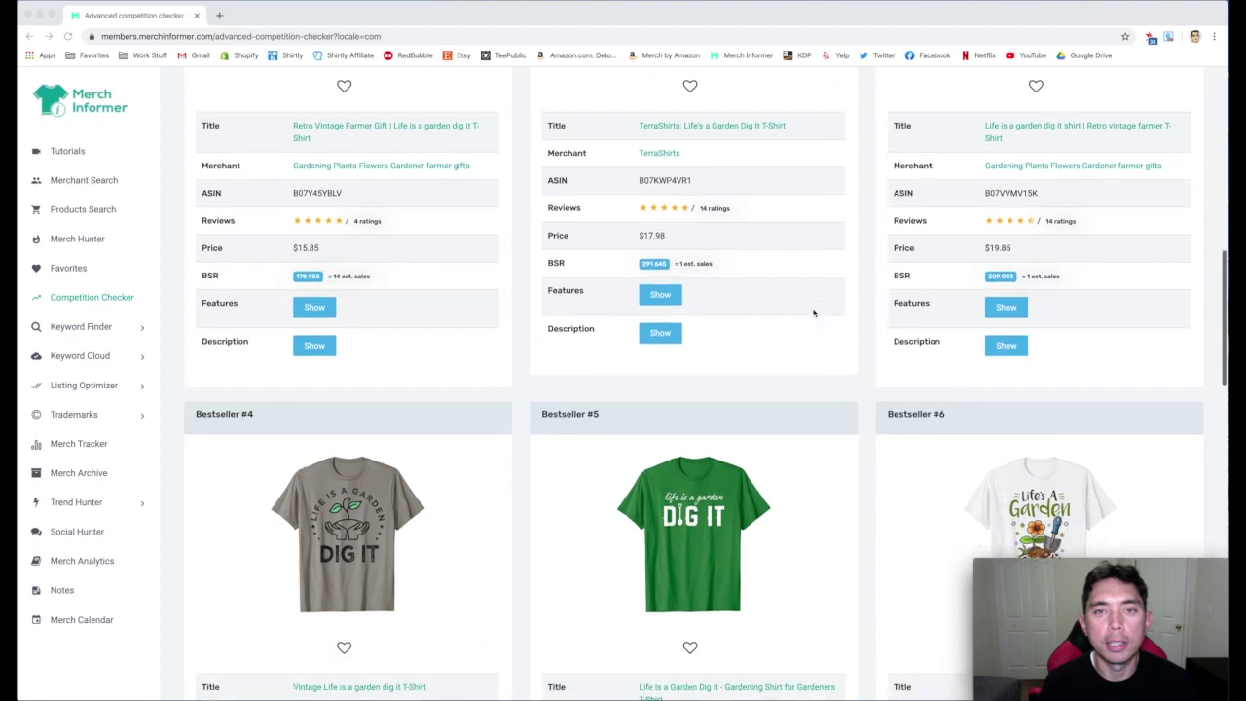
scroll(814, 313, "down", 4)
scroll(815, 313, "up", 10)
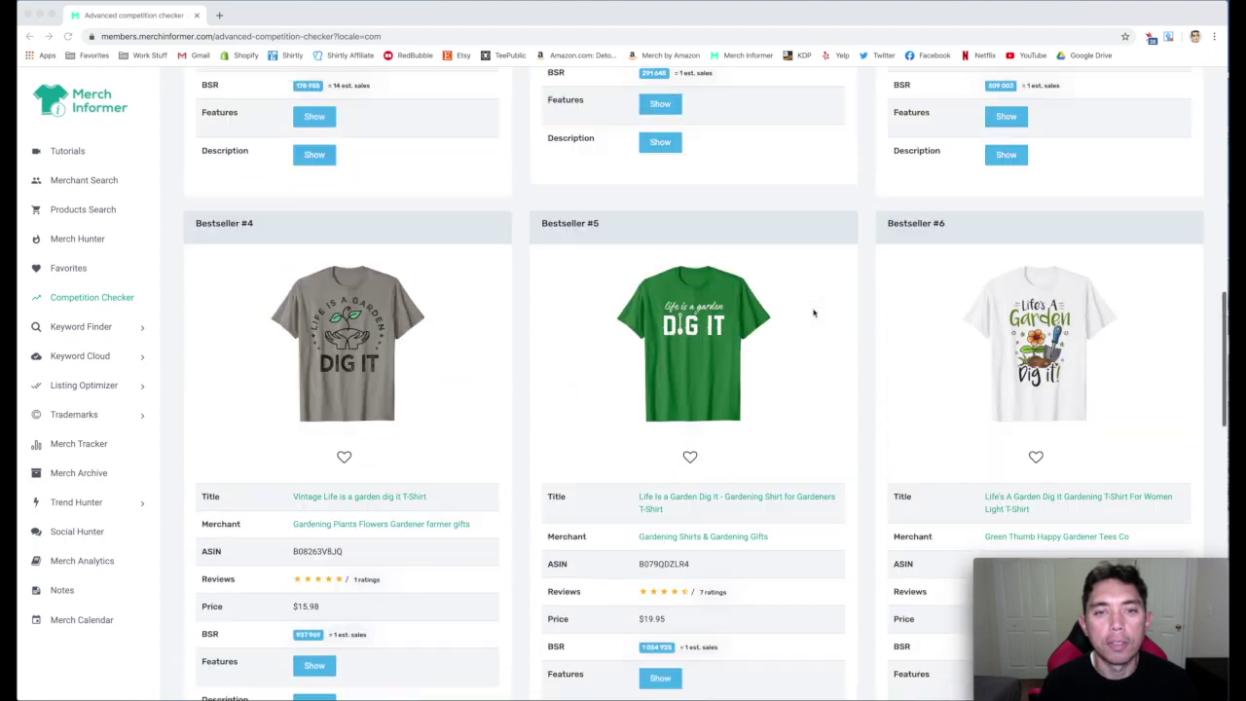
scroll(814, 313, "up", 10)
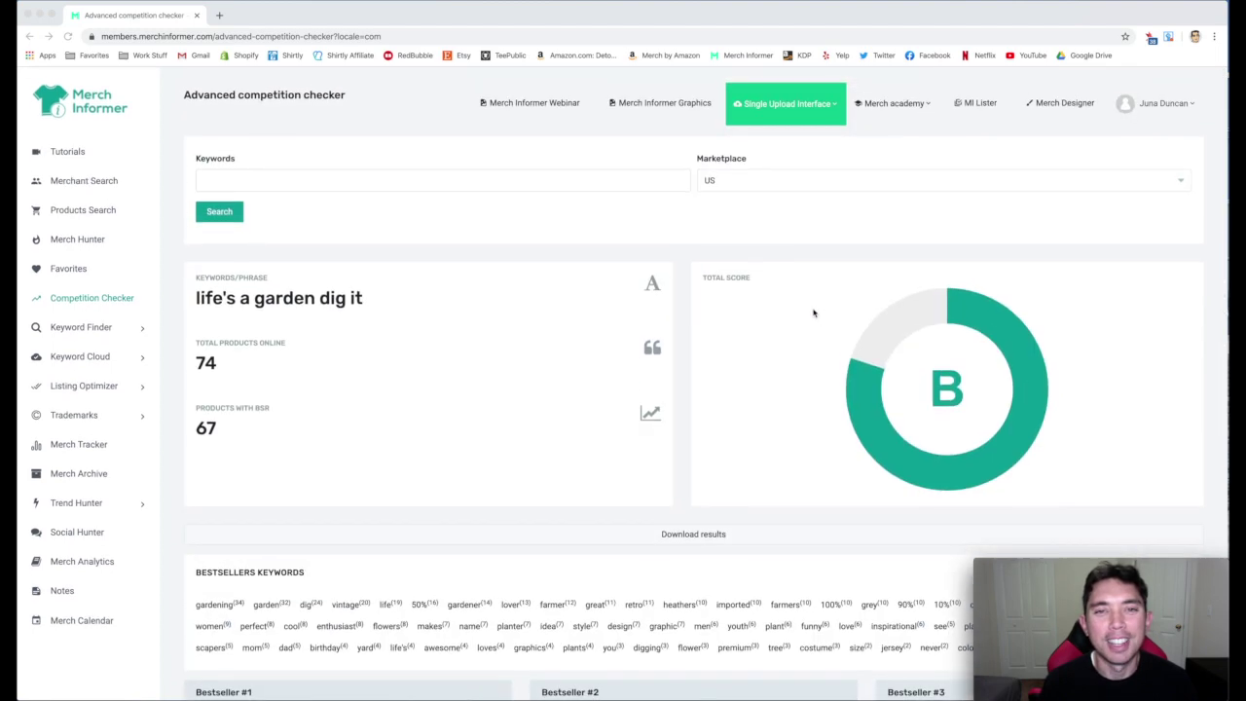